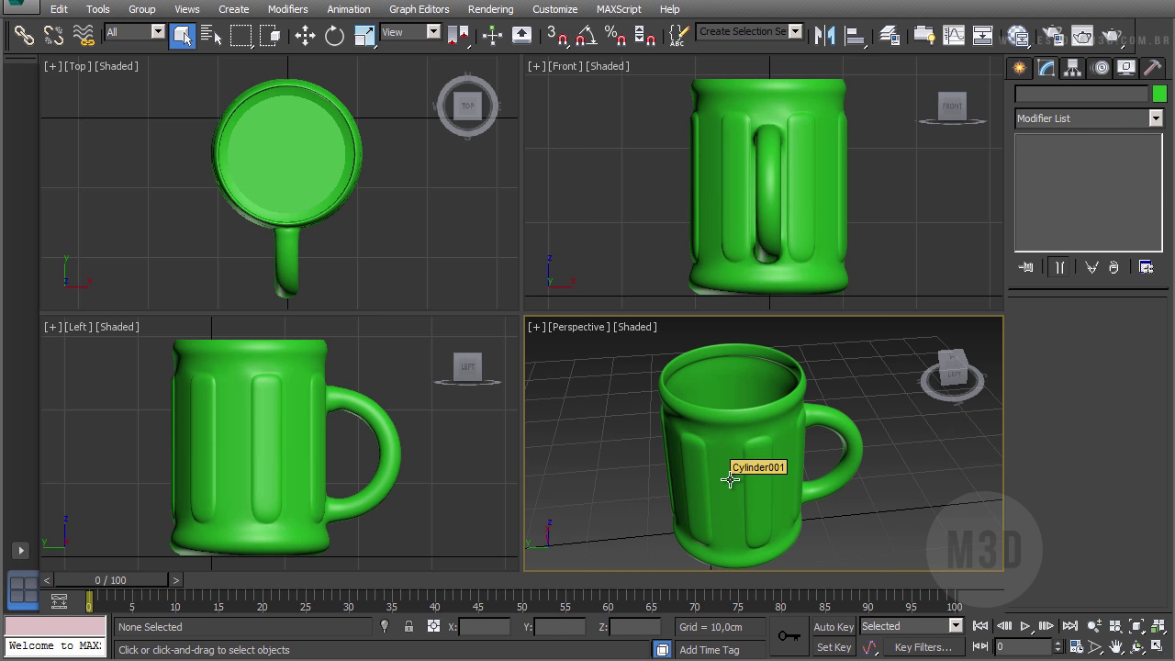
# Step: Reset the scene to clear the green mug model and start with an empty file
pyautogui.keyDown('alt'); pyautogui.moveTo(730, 479); pyautogui.dragTo(647, 501, button='middle'); pyautogui.keyUp('alt')
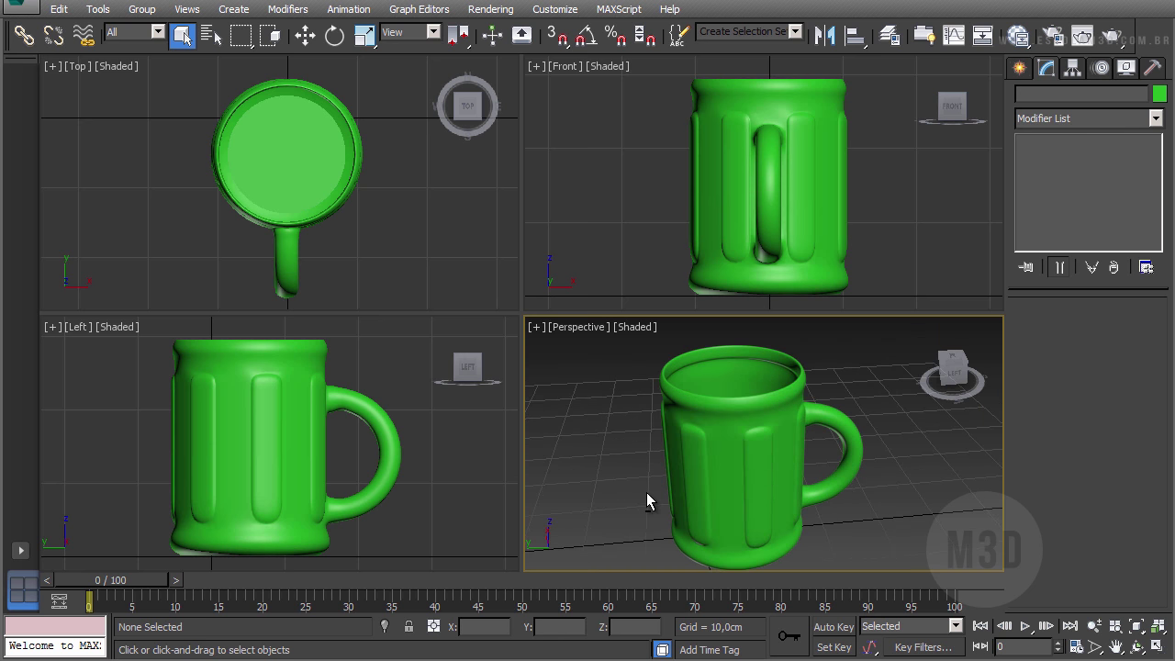
pyautogui.click(18, 9)
pyautogui.click(51, 76)
pyautogui.click(584, 358)
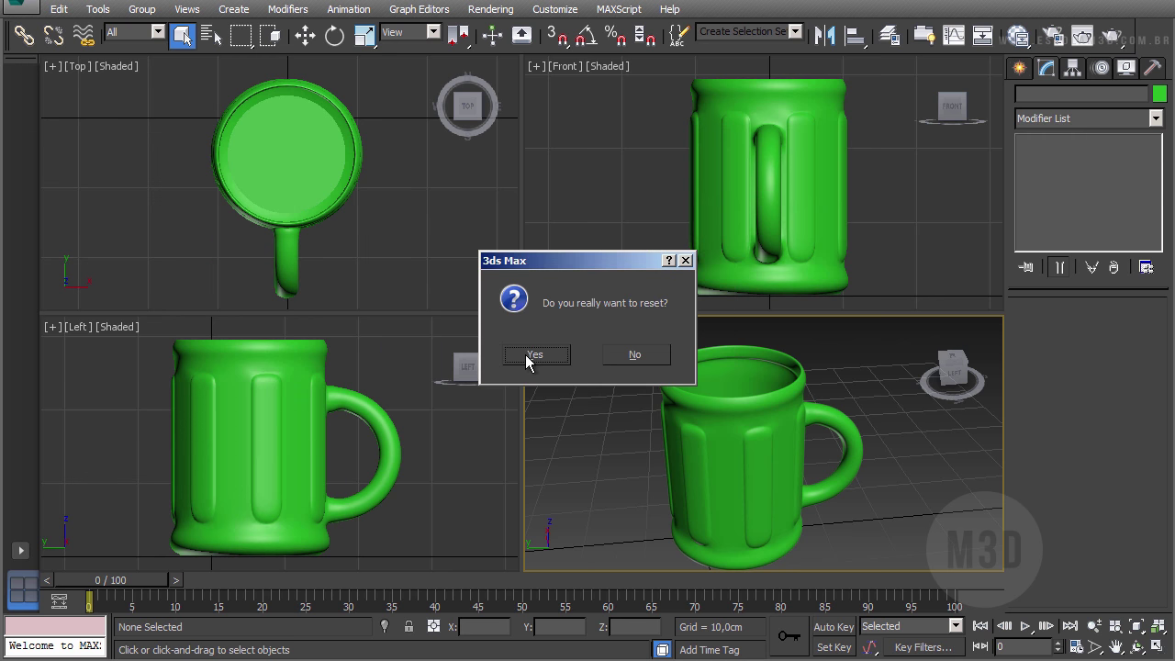
pyautogui.click(532, 355)
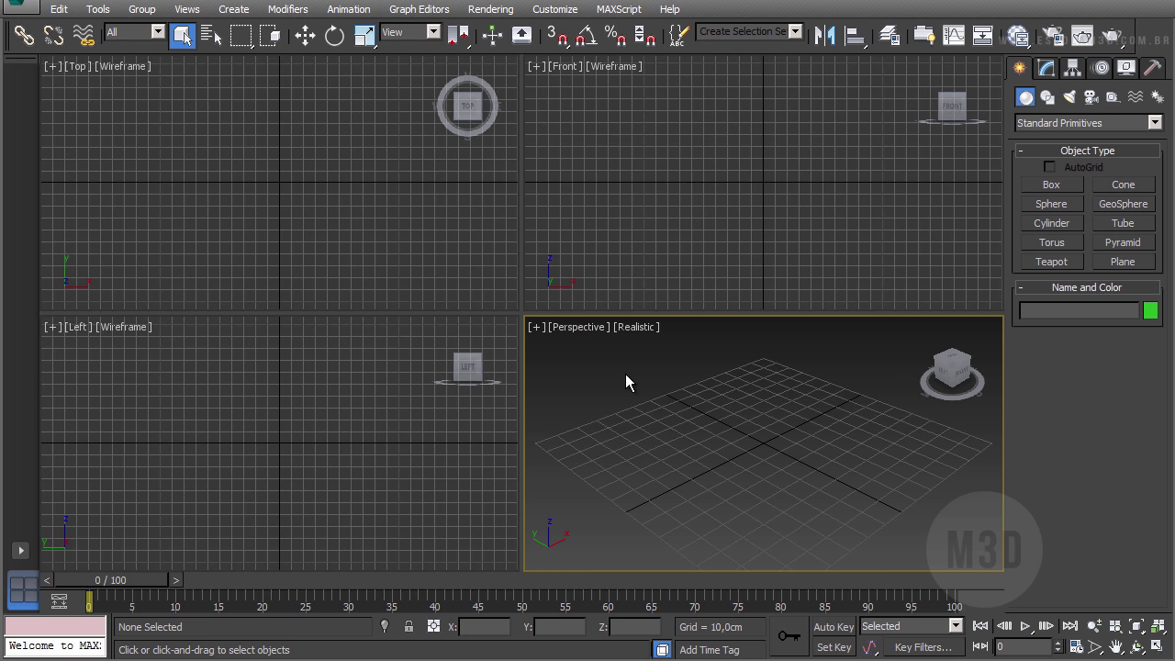
# Step: Create a cylinder at the grid's centre with a radius of about 21.7 cm and a height of about 58.9 cm
pyautogui.hotkey('alt', 'w')
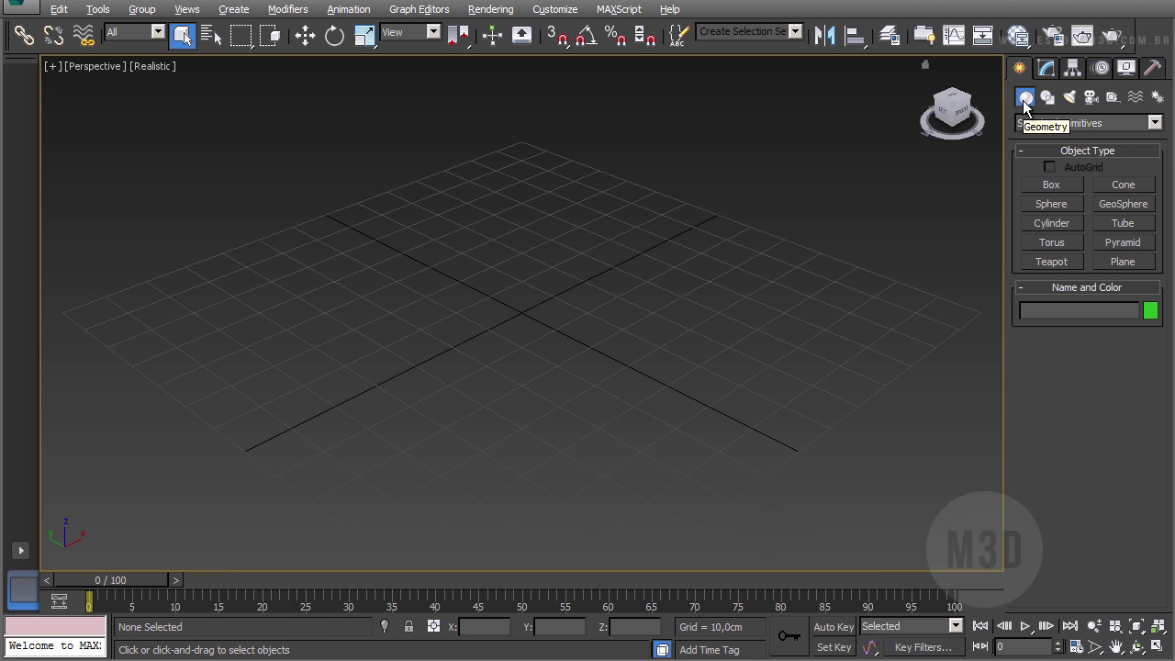
pyautogui.click(1051, 224)
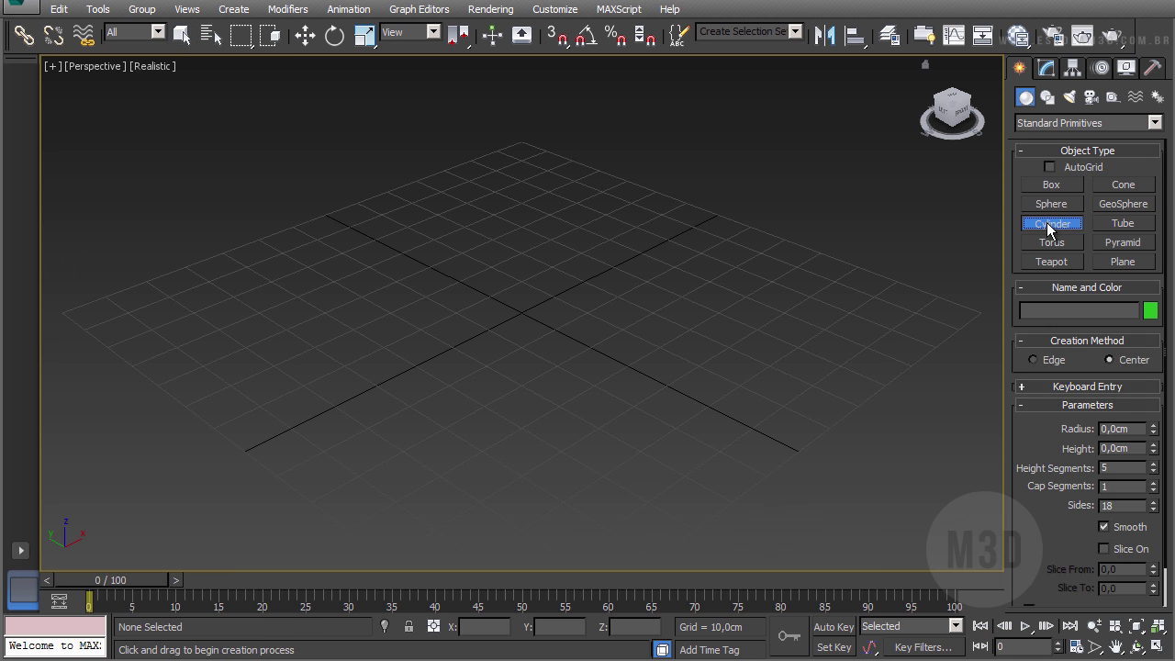
pyautogui.moveTo(522, 315); pyautogui.dragTo(644, 265)
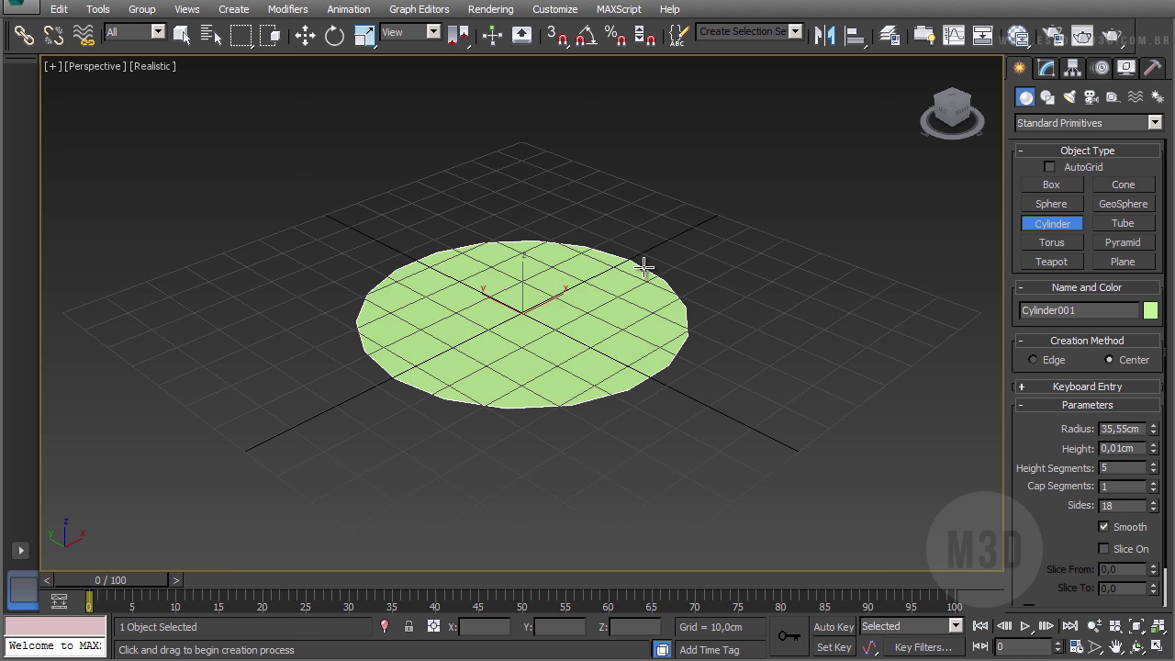
pyautogui.moveTo(646, 266); pyautogui.dragTo(624, 315)
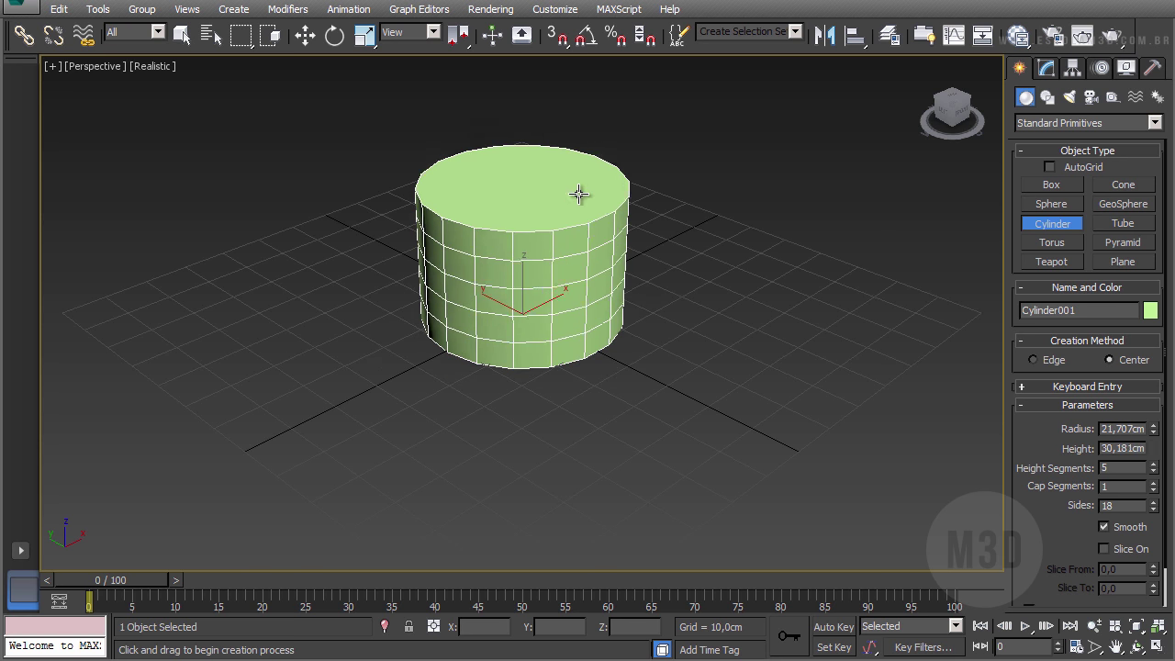
pyautogui.click(567, 61)
pyautogui.moveTo(706, 347); pyautogui.dragTo(706, 414, button='middle')
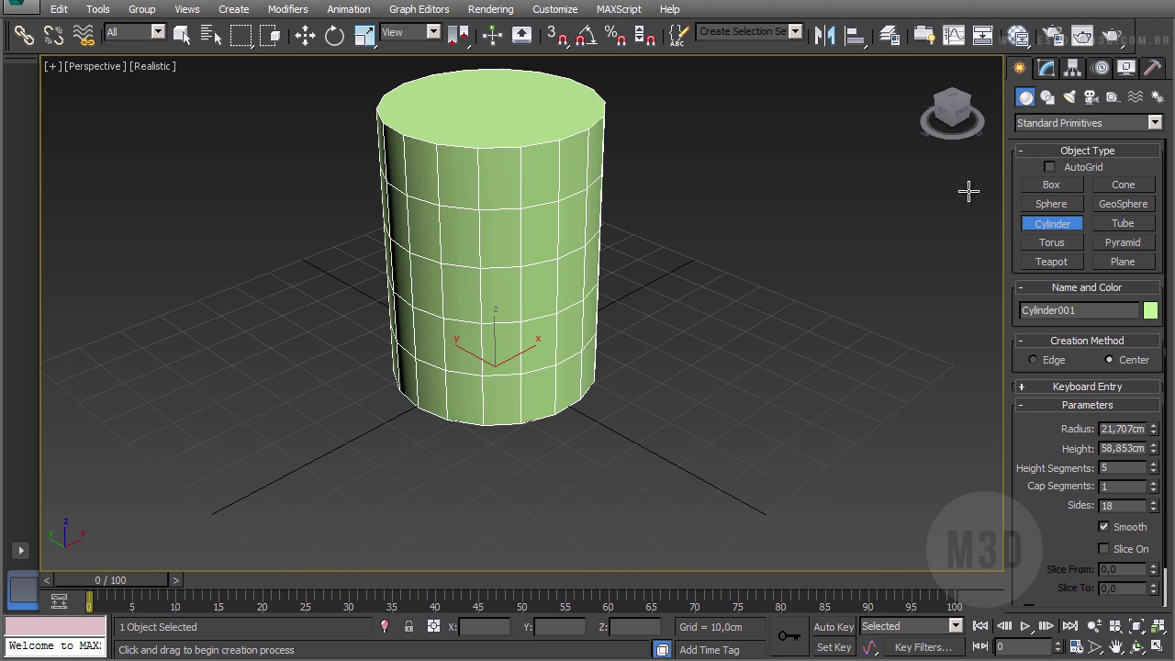
# Step: Set the cylinder to 8 height segments and 14 sides
pyautogui.click(1046, 69)
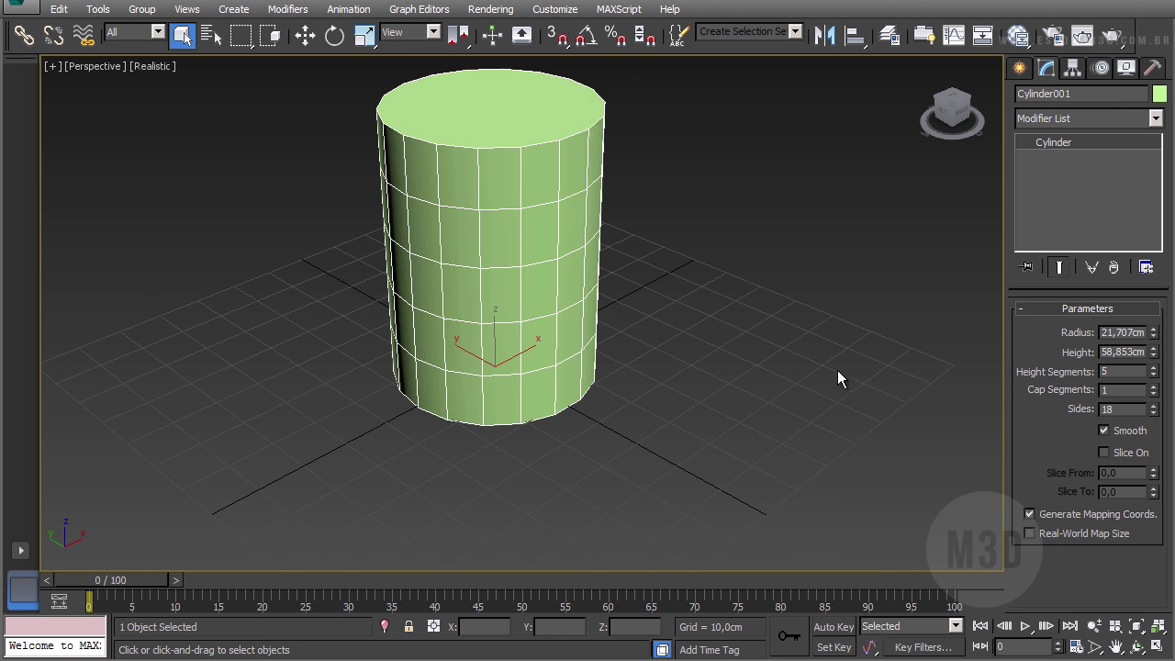
pyautogui.doubleClick(1117, 371)
pyautogui.press('Return')
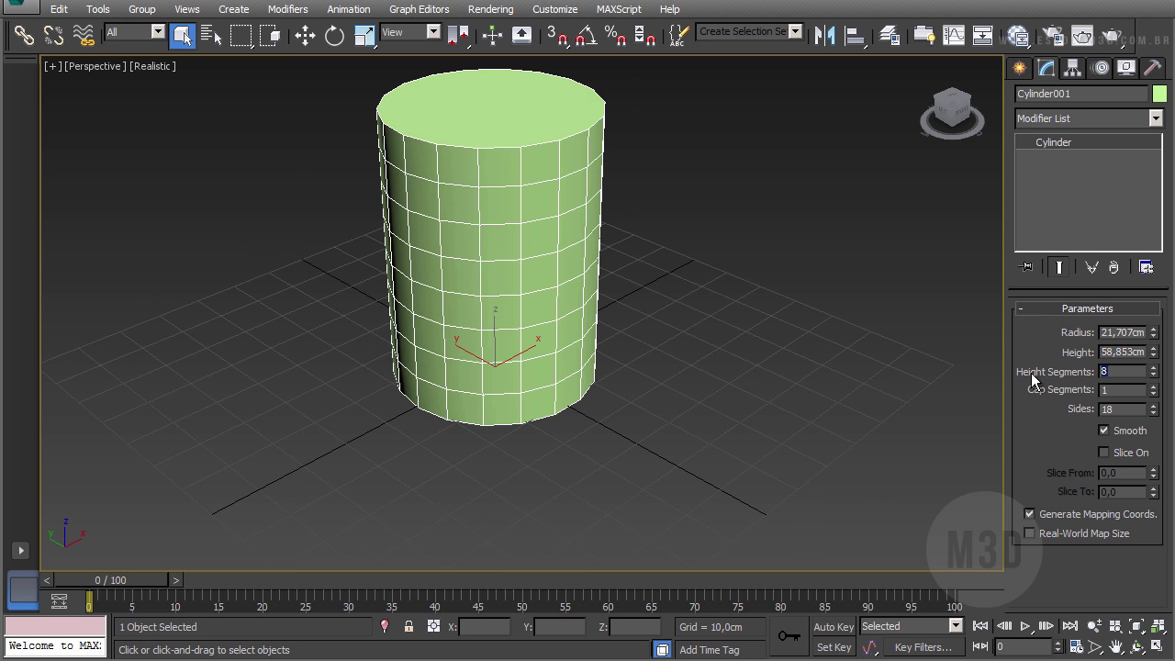
pyautogui.doubleClick(1117, 409)
pyautogui.write('14')
pyautogui.press('Return')
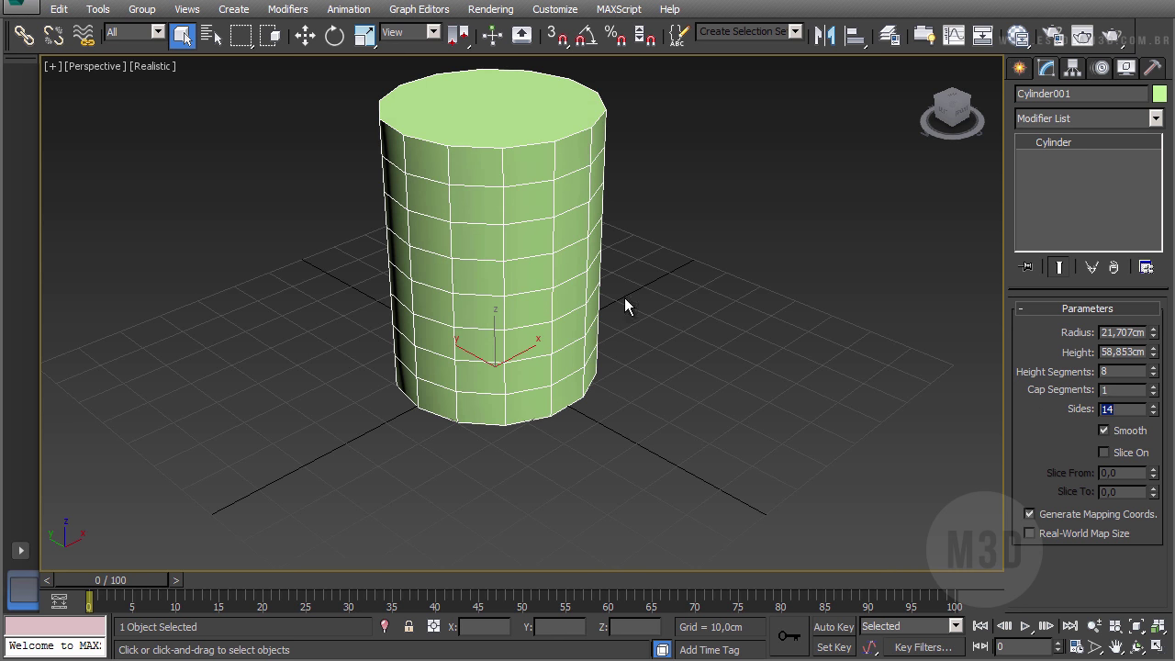
# Step: Set the cylinder's height to 60 cm and its radius to 20 cm
pyautogui.keyDown('alt'); pyautogui.moveTo(495, 323); pyautogui.dragTo(475, 374, button='middle'); pyautogui.keyUp('alt')
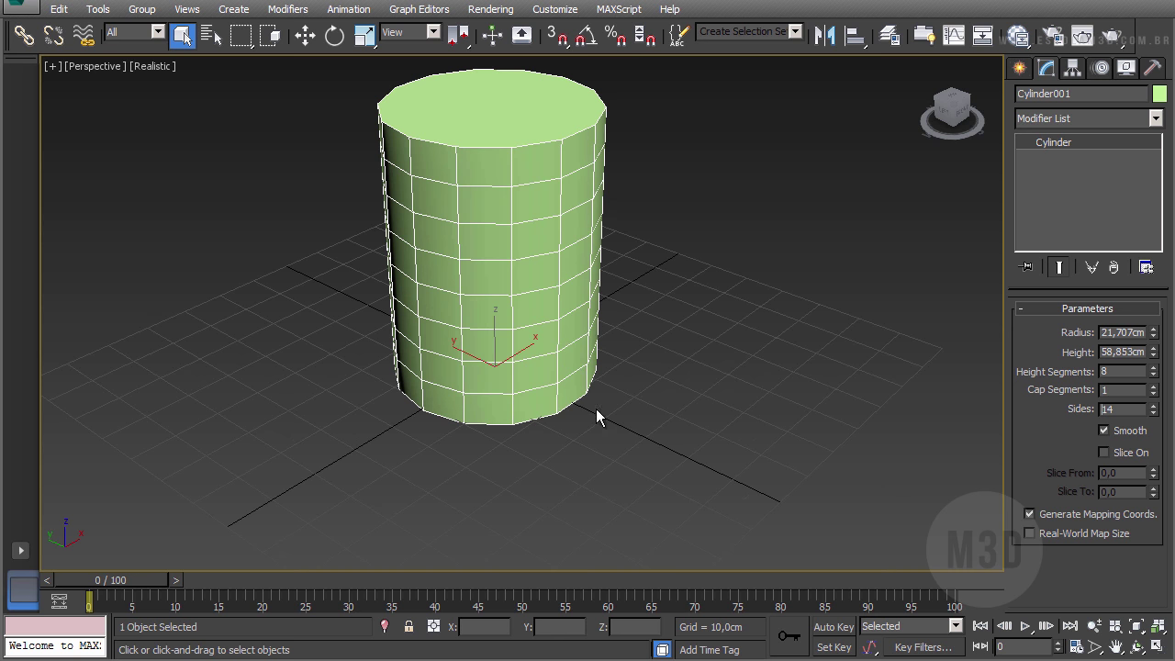
pyautogui.moveTo(597, 409); pyautogui.dragTo(583, 454, button='middle')
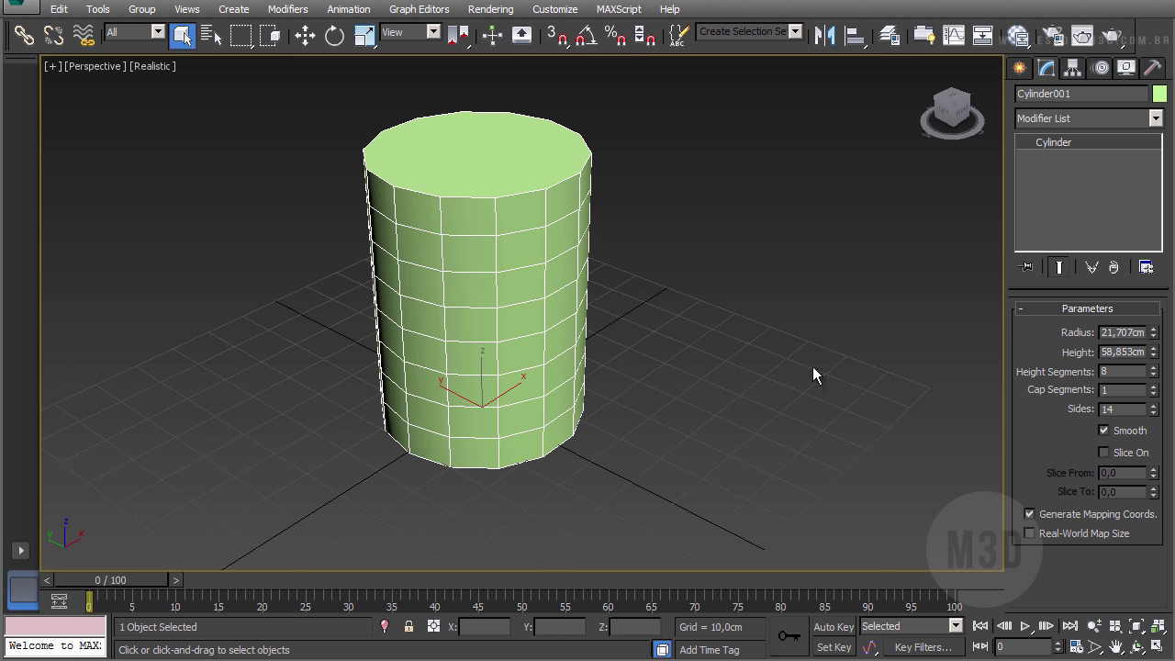
pyautogui.doubleClick(1123, 355)
pyautogui.write('60')
pyautogui.press('Return')
pyautogui.doubleClick(1118, 333)
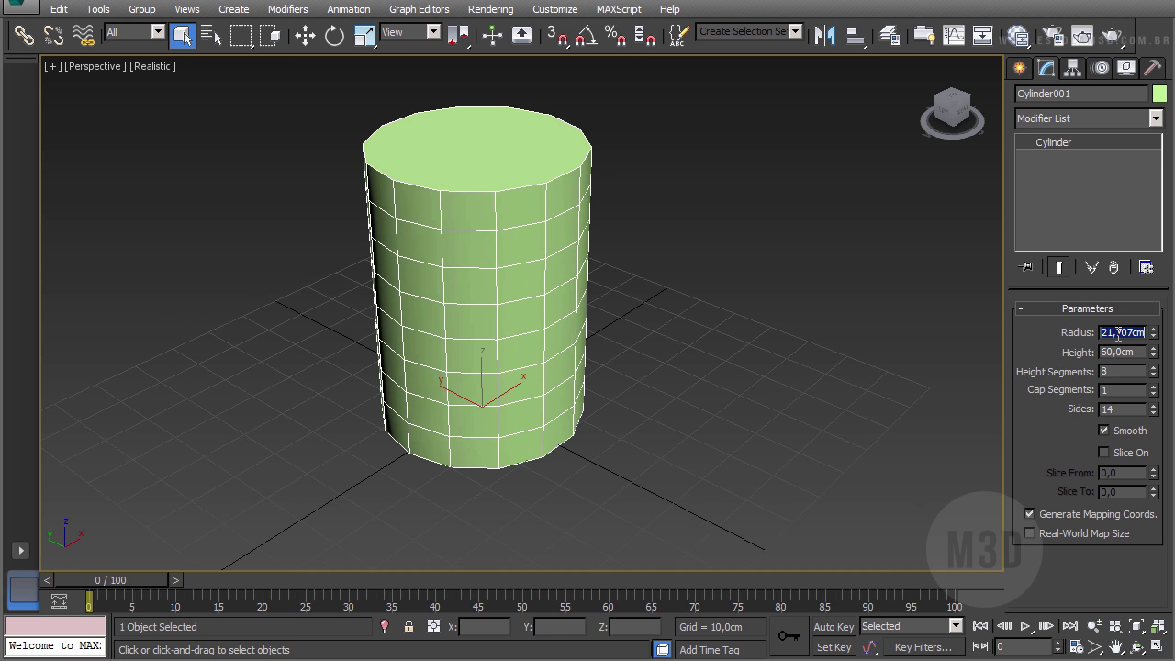
pyautogui.write('20')
pyautogui.press('Return')
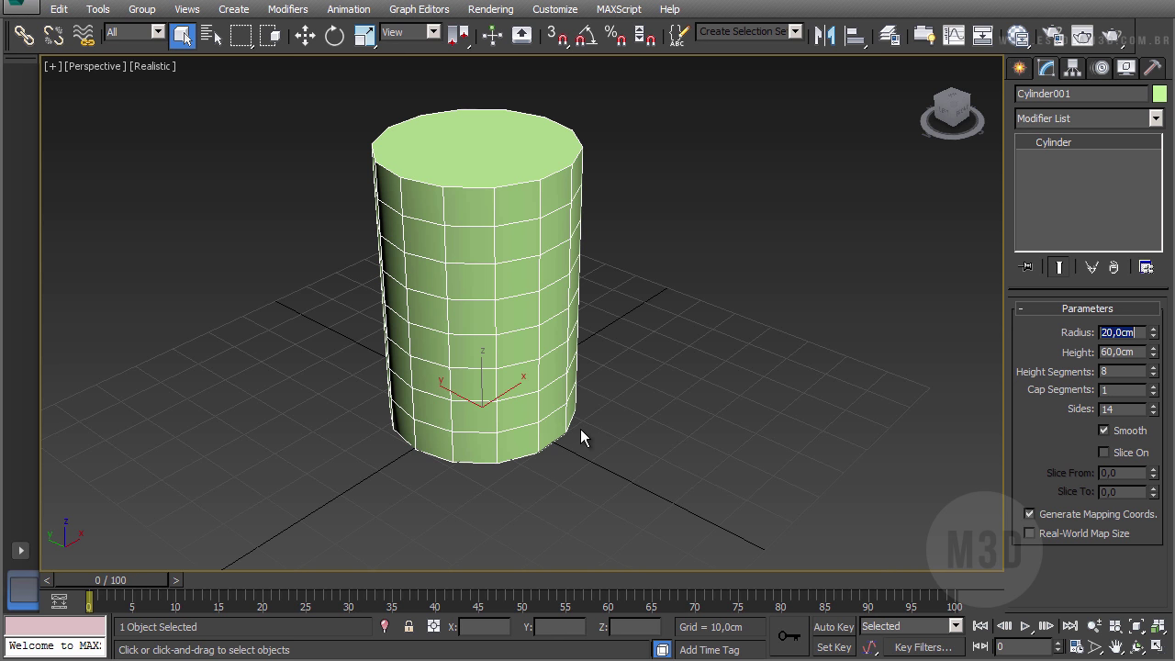
# Step: Convert the cylinder to an Editable Poly and show it in the front view
pyautogui.rightClick(493, 347)
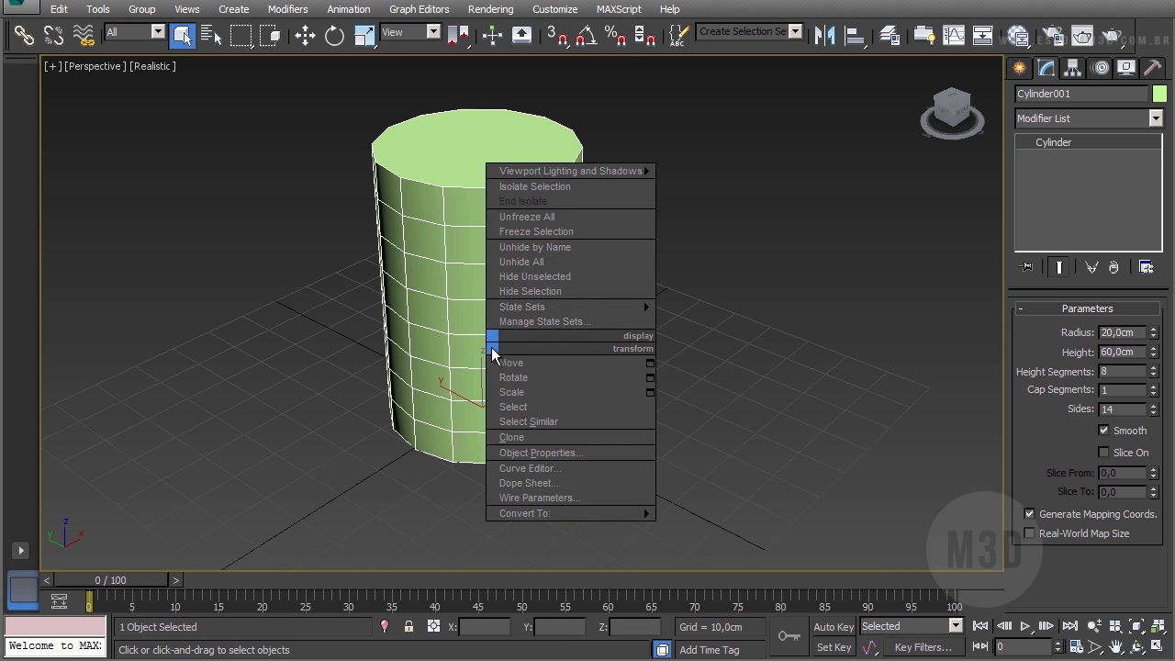
pyautogui.moveTo(598, 513)
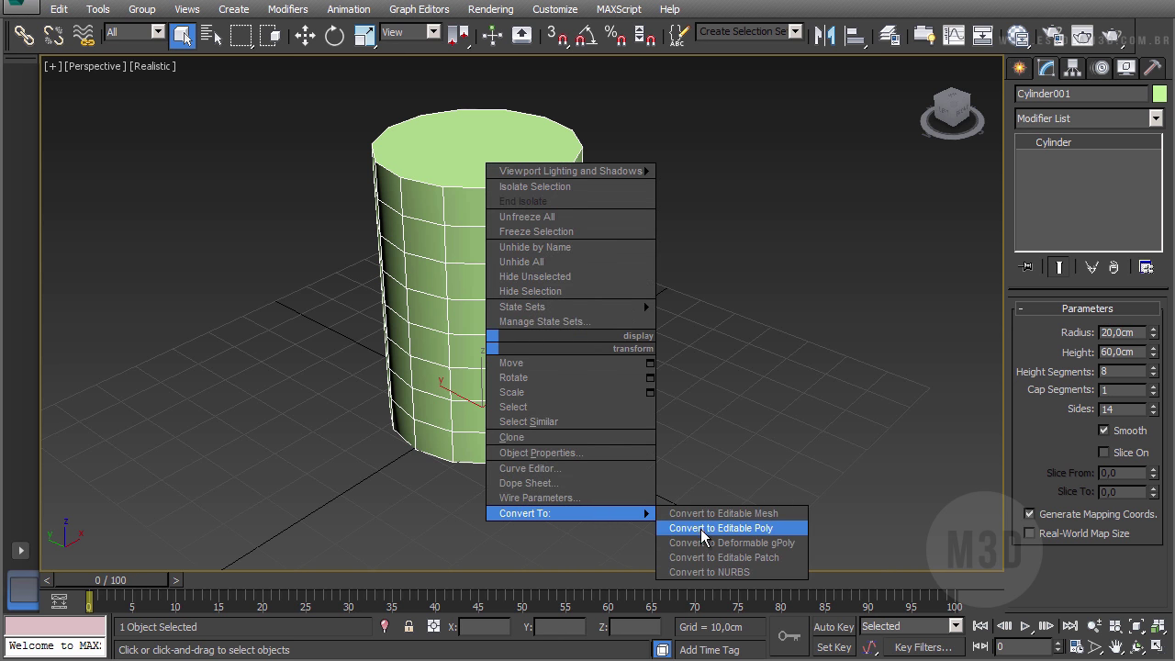
pyautogui.click(739, 530)
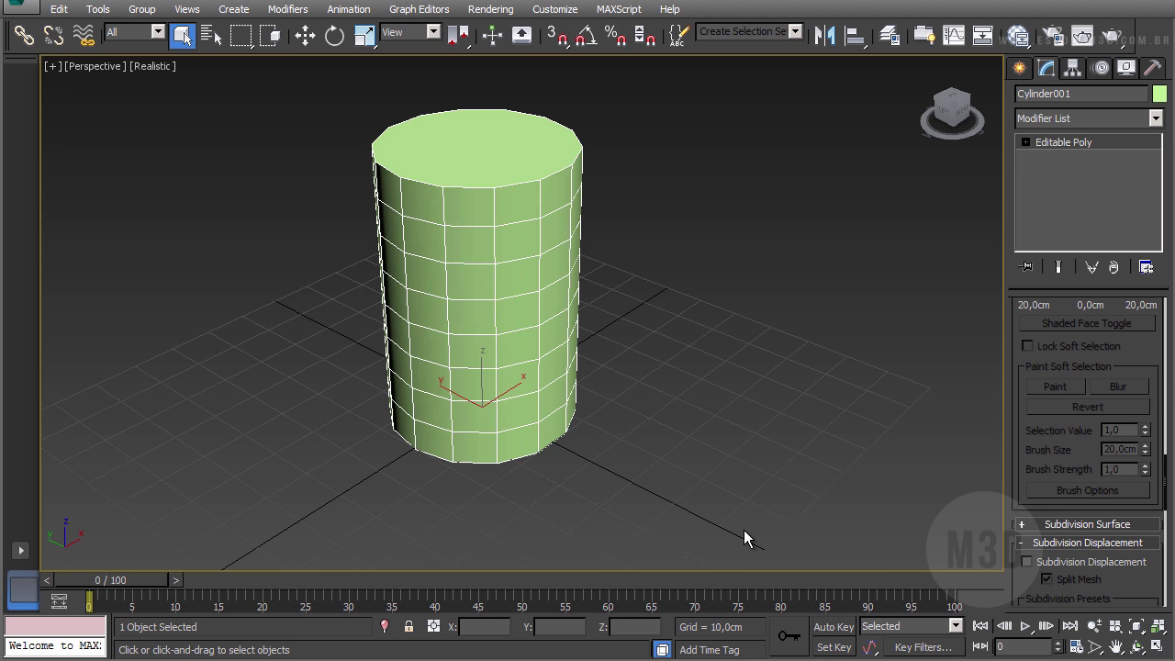
pyautogui.press('f')
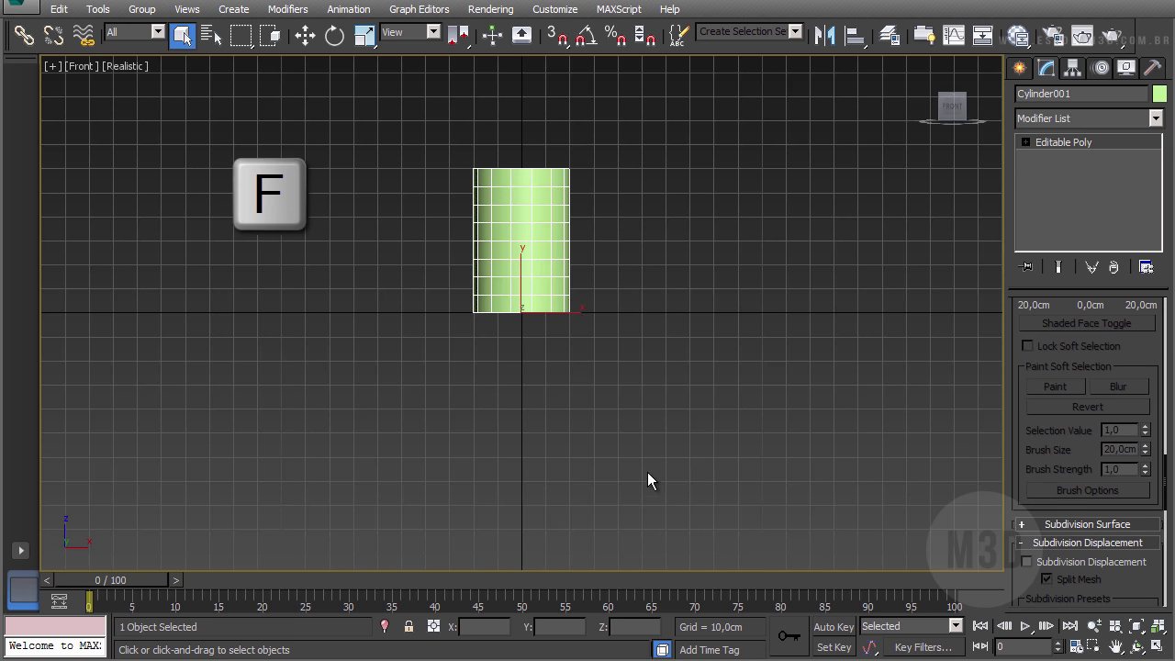
pyautogui.scroll(3, 617, 491)
pyautogui.moveTo(619, 495); pyautogui.dragTo(721, 529, button='middle')
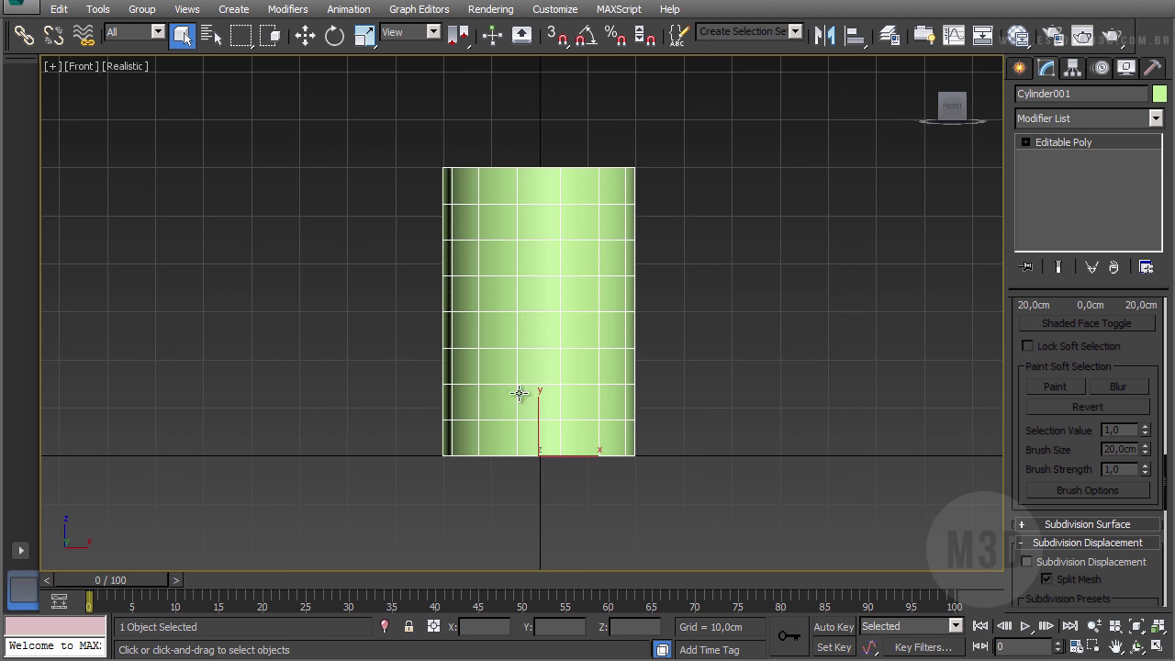
pyautogui.click(1025, 143)
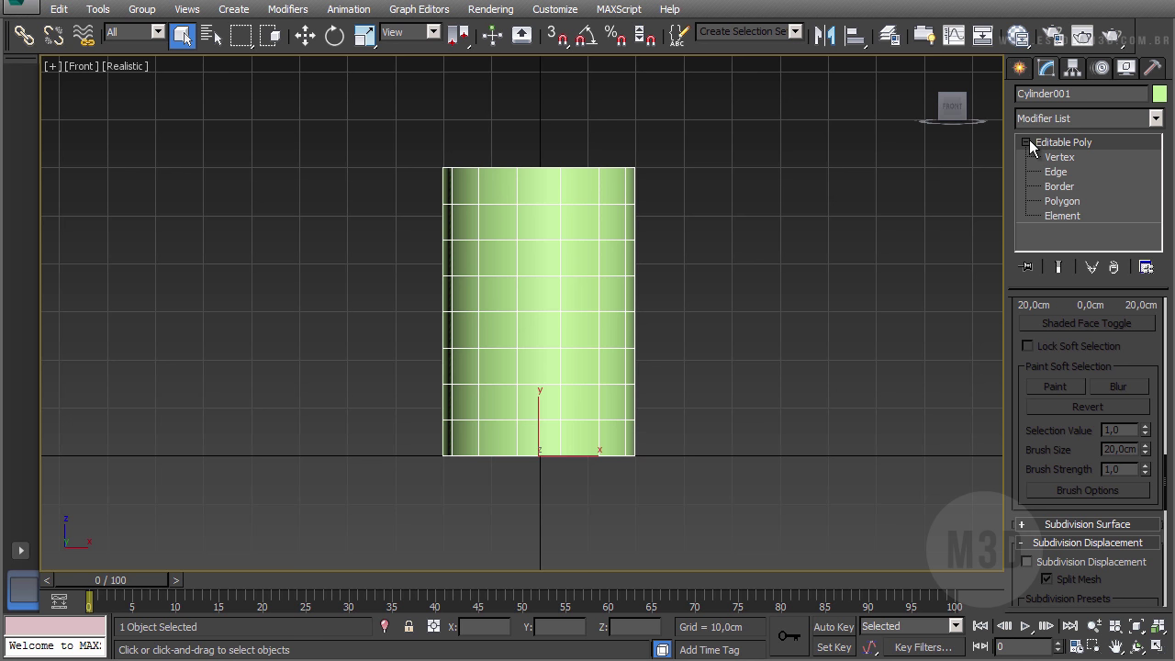
pyautogui.press('1')
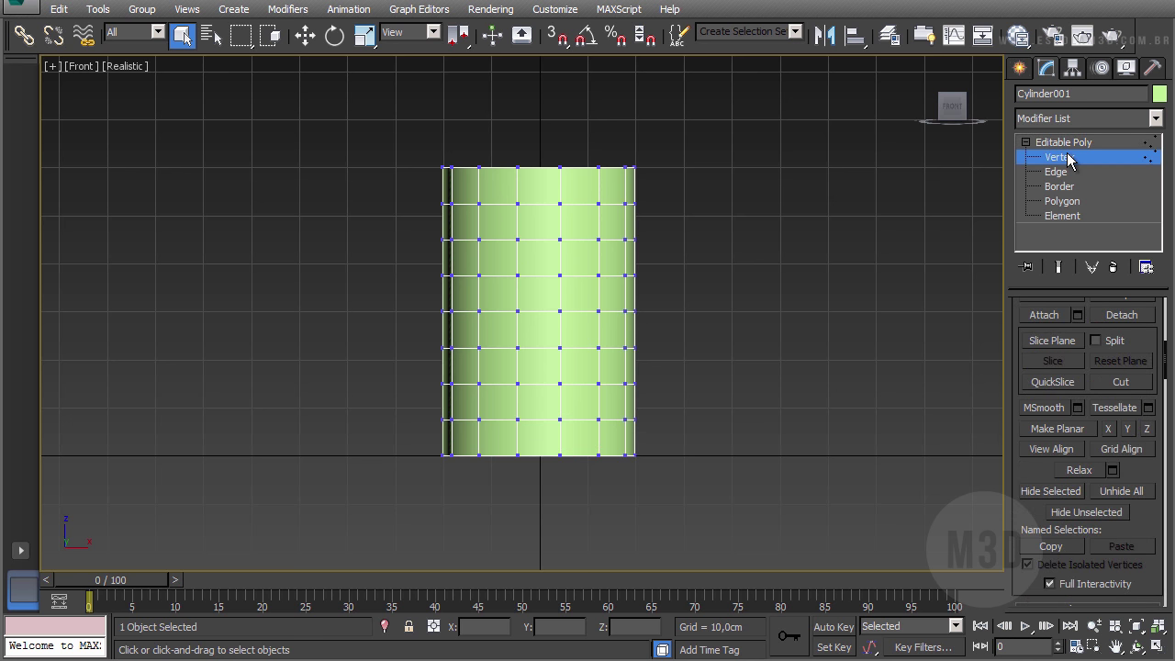
pyautogui.click(1056, 172)
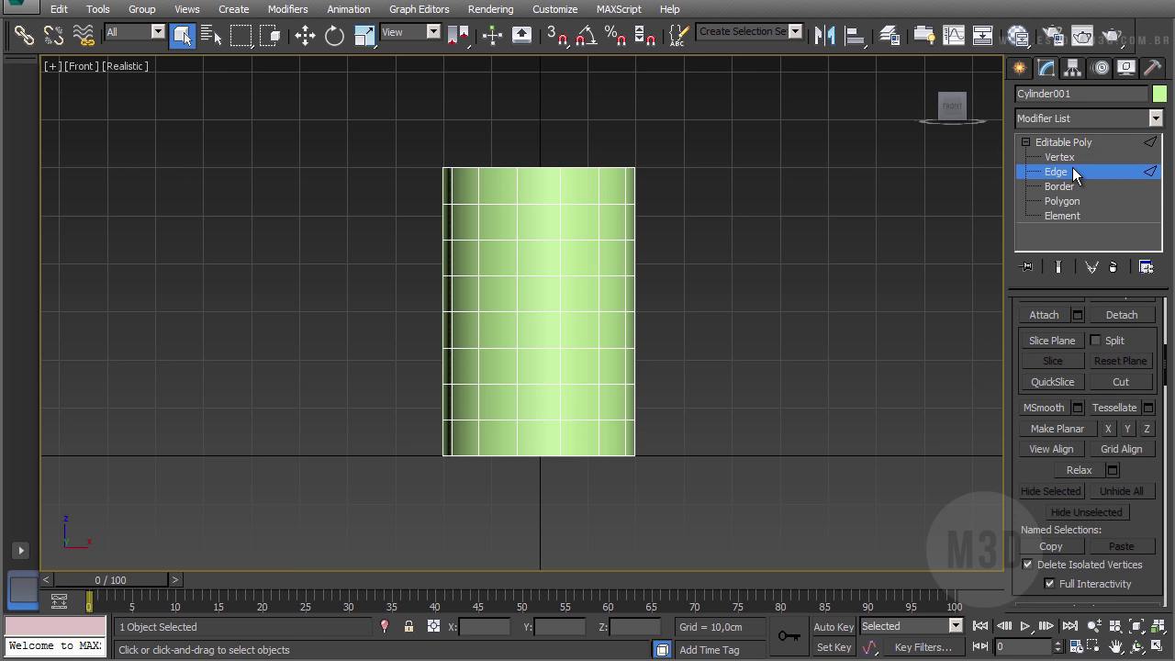
pyautogui.click(1070, 188)
pyautogui.click(1065, 201)
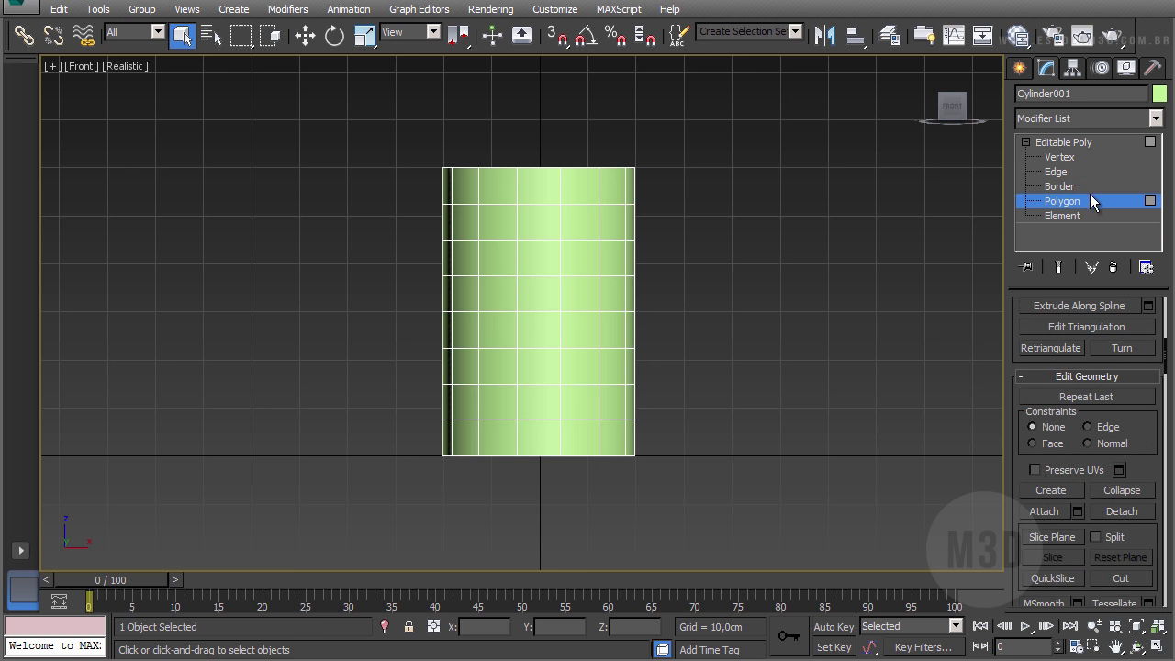
pyautogui.click(1083, 215)
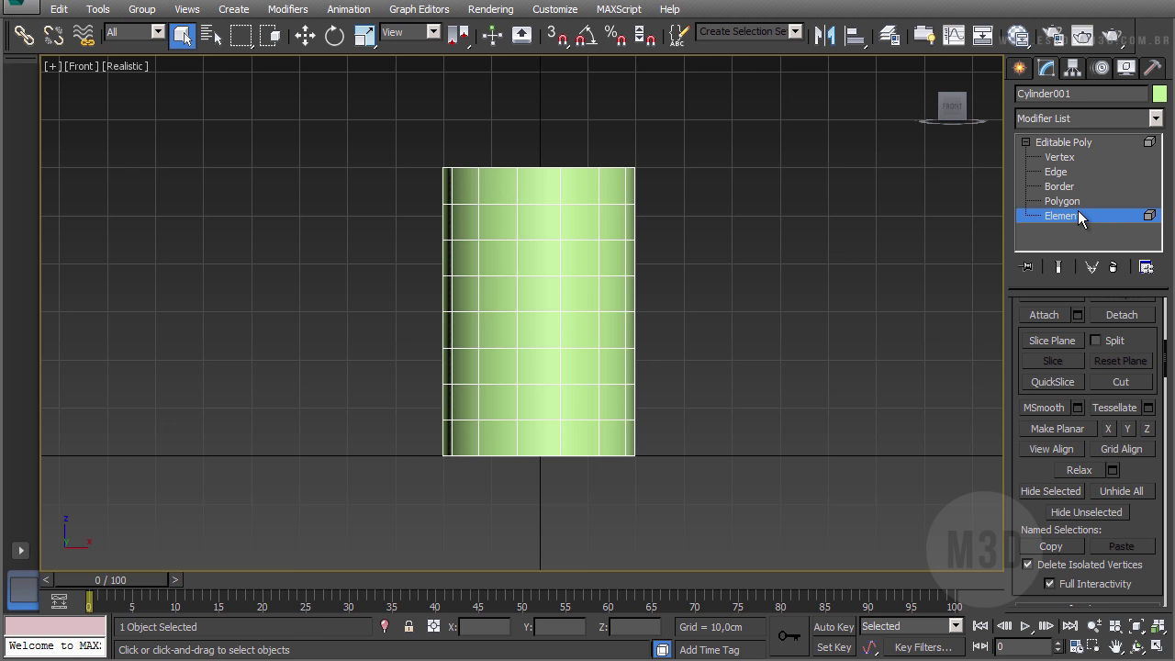
# Step: Select all vertex rows except the top and bottom ones and stretch them vertically until the outer rows sit close to the cylinder's ends
pyautogui.press('1')
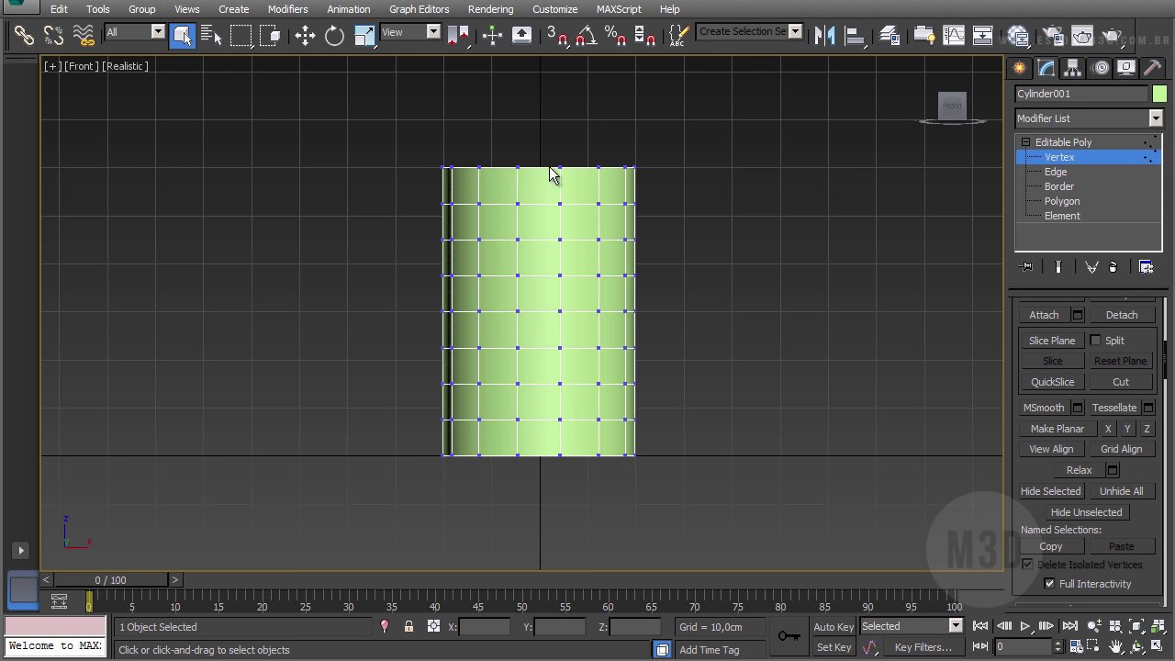
pyautogui.moveTo(777, 179); pyautogui.dragTo(424, 298)
pyautogui.moveTo(339, 424); pyautogui.dragTo(338, 422)
pyautogui.click(364, 37)
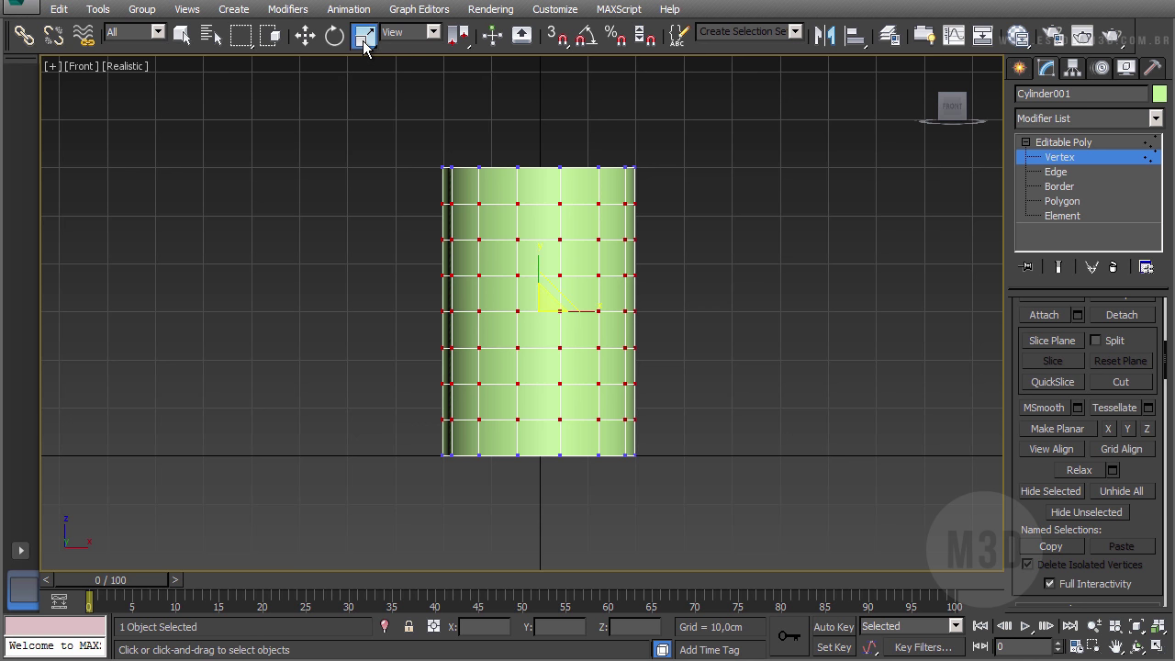
pyautogui.moveTo(542, 264); pyautogui.dragTo(541, 244)
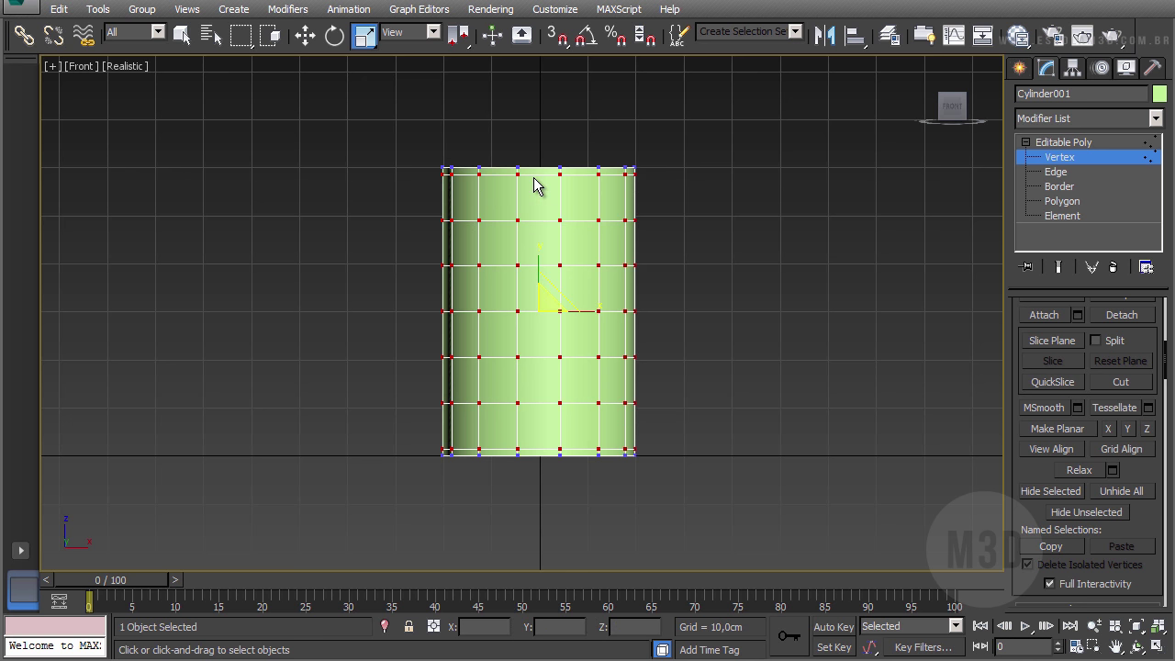
# Step: Select the cylinder's top vertex row, try scaling it outward along single axes and uniformly, and undo the scaling
pyautogui.click(358, 126)
pyautogui.moveTo(424, 147); pyautogui.dragTo(605, 168)
pyautogui.press('p')
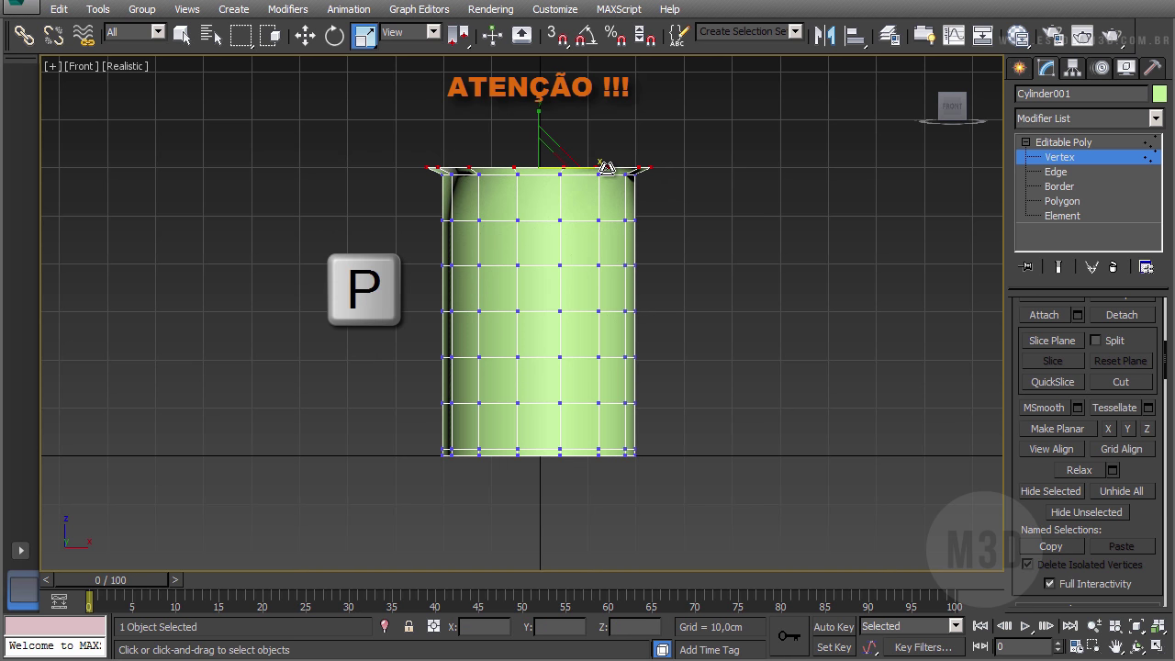
pyautogui.keyDown('alt'); pyautogui.moveTo(697, 244); pyautogui.dragTo(485, 213, button='middle'); pyautogui.keyUp('alt')
pyautogui.moveTo(480, 211)
pyautogui.mouseDown()
pyautogui.moveTo(450, 211)
pyautogui.moveTo(487, 212)
pyautogui.mouseUp()
pyautogui.keyDown('alt'); pyautogui.moveTo(472, 205); pyautogui.dragTo(497, 215, button='middle'); pyautogui.keyUp('alt')
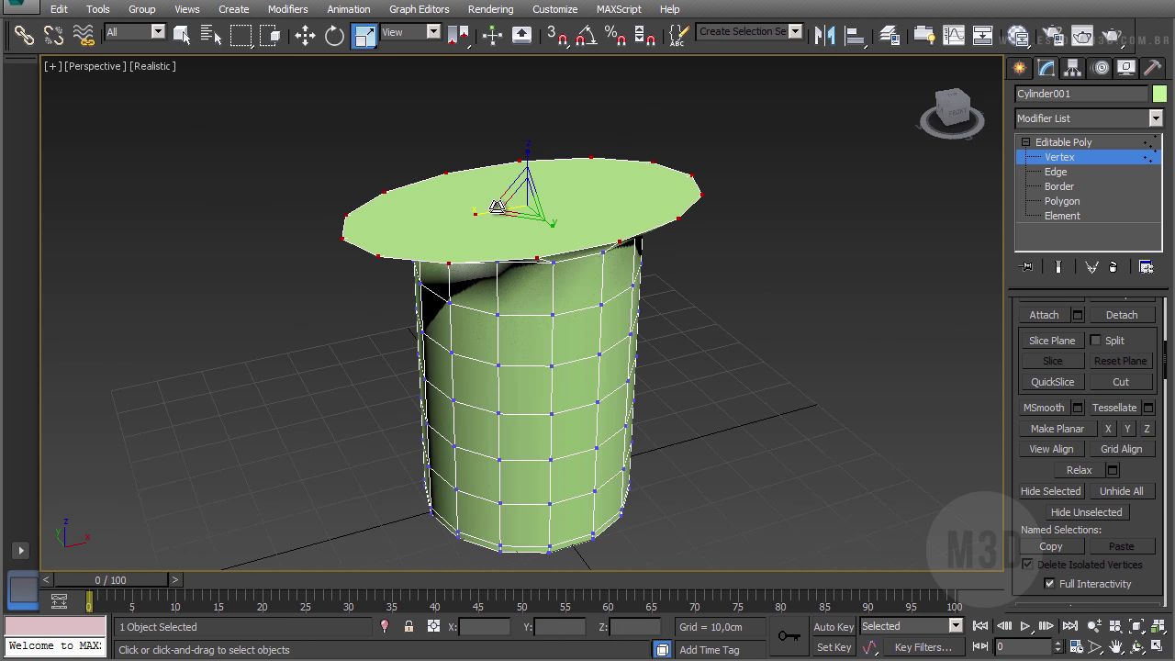
pyautogui.moveTo(551, 229); pyautogui.dragTo(592, 272)
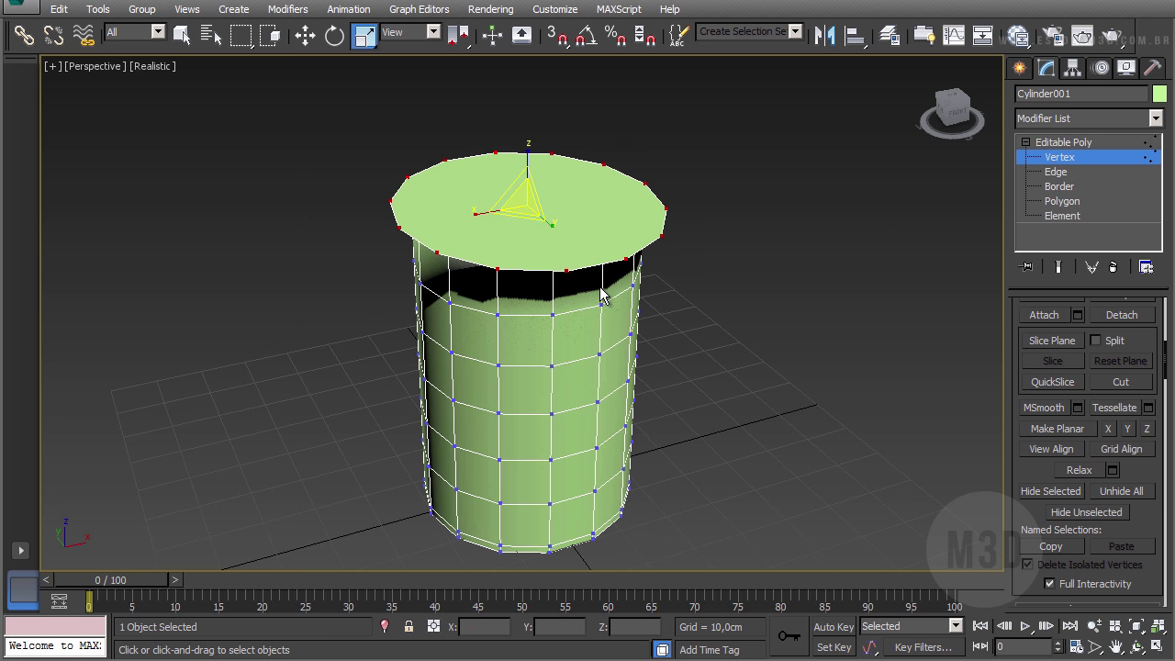
pyautogui.hotkey('ctrl', 'z')
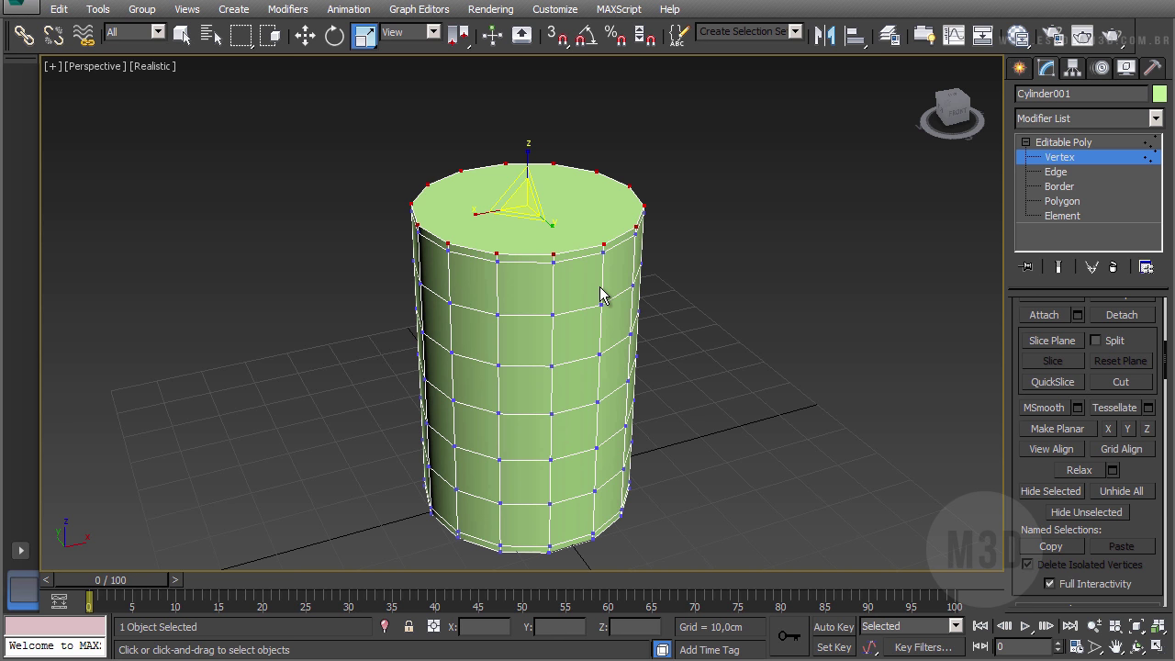
# Step: Add the cylinder's bottom vertex row to the selected top row in the front view and inspect both in perspective
pyautogui.press('f')
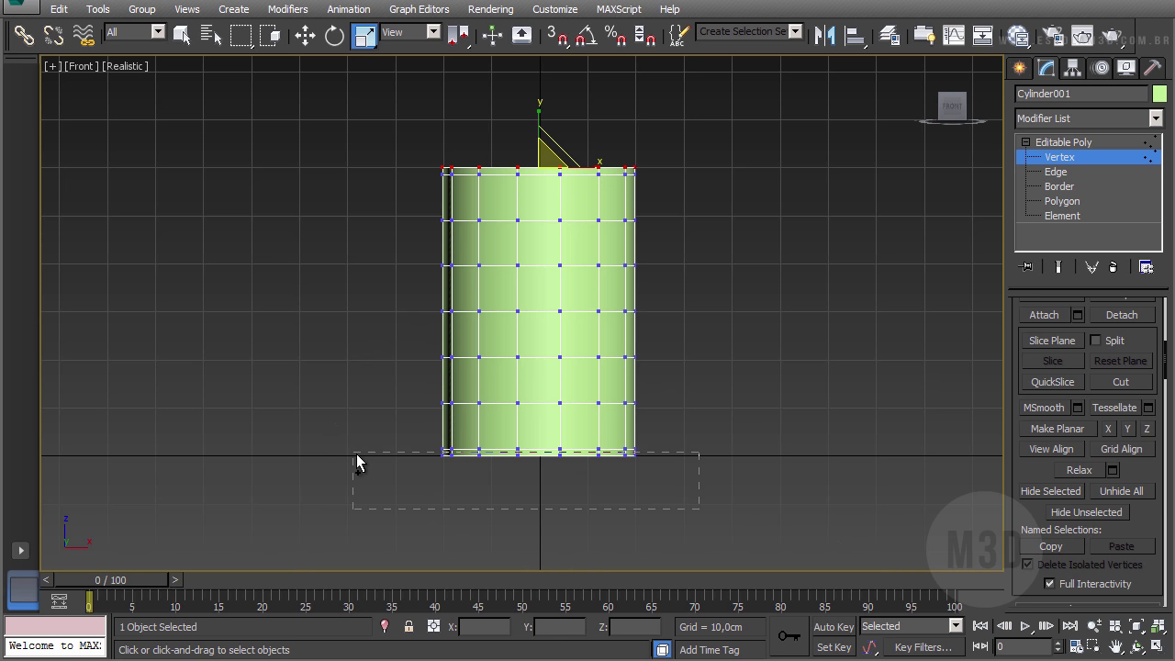
pyautogui.keyDown('ctrl'); pyautogui.moveTo(356, 453); pyautogui.dragTo(356, 454); pyautogui.keyUp('ctrl')
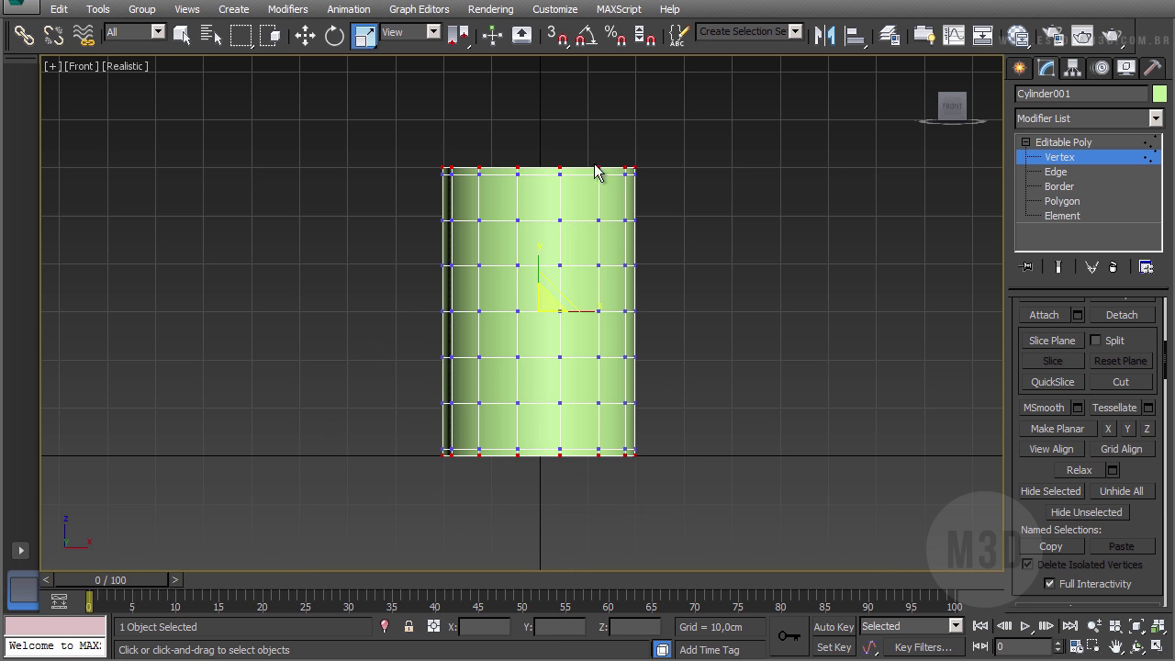
pyautogui.press('p')
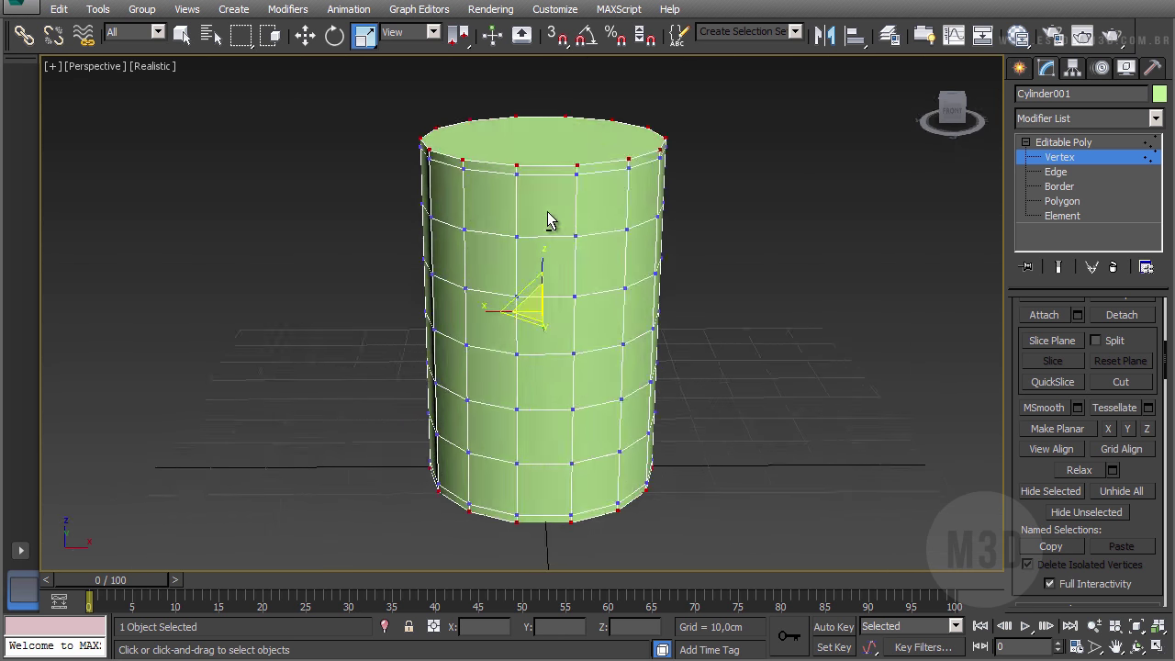
pyautogui.keyDown('alt'); pyautogui.moveTo(548, 220); pyautogui.dragTo(567, 278, button='middle'); pyautogui.keyUp('alt')
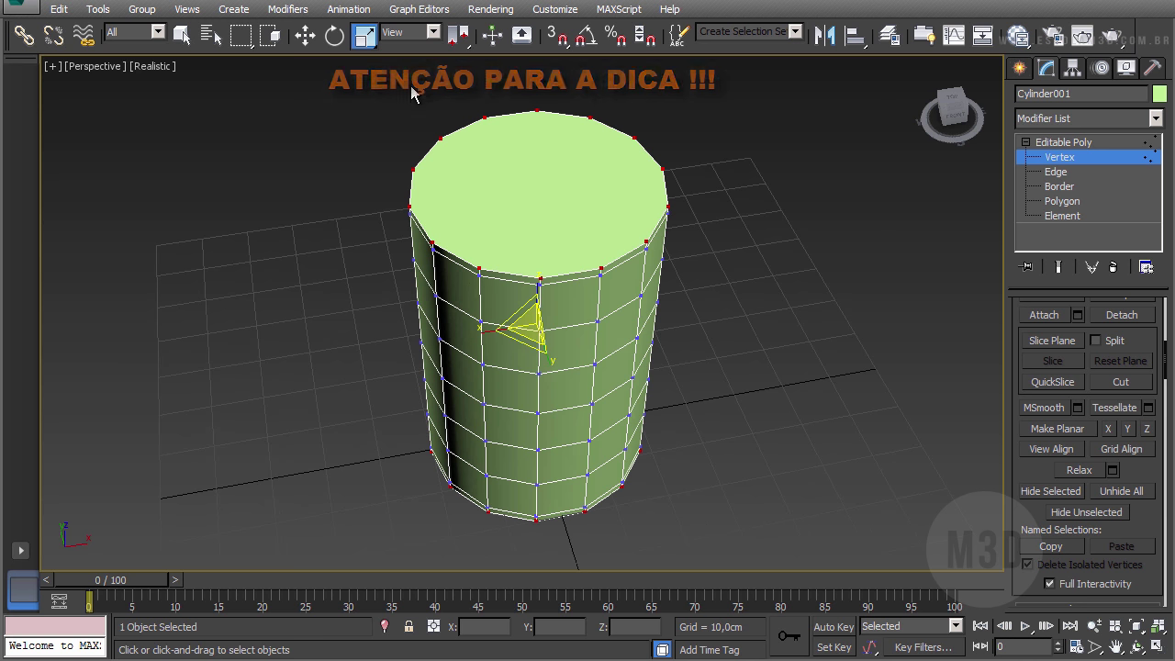
# Step: Open the Scale Transform Type-In and scale the selected top and bottom vertex rows slightly inward uniformly using the offset percentage
pyautogui.rightClick(364, 35)
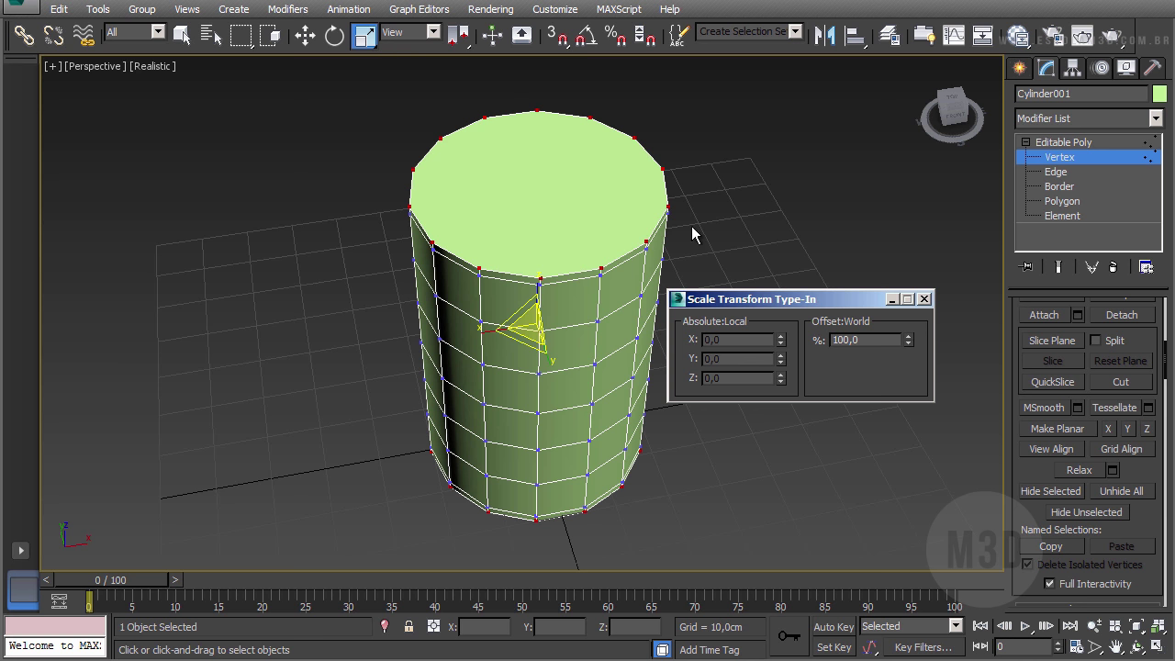
pyautogui.moveTo(806, 295); pyautogui.dragTo(213, 158)
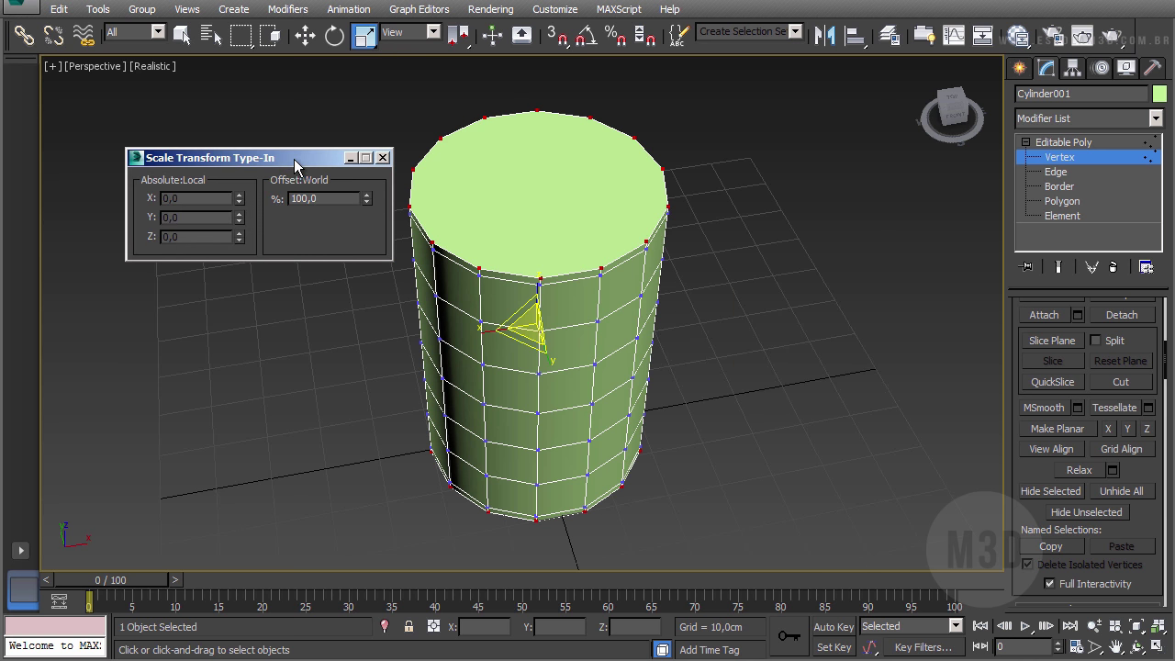
pyautogui.moveTo(294, 160); pyautogui.dragTo(263, 160)
pyautogui.moveTo(335, 200)
pyautogui.mouseDown()
pyautogui.moveTo(336, 126)
pyautogui.moveTo(338, 283)
pyautogui.moveTo(337, 201)
pyautogui.mouseUp()
pyautogui.moveTo(284, 157); pyautogui.dragTo(260, 159)
pyautogui.keyDown('alt'); pyautogui.moveTo(523, 331); pyautogui.dragTo(474, 305, button='middle'); pyautogui.keyUp('alt')
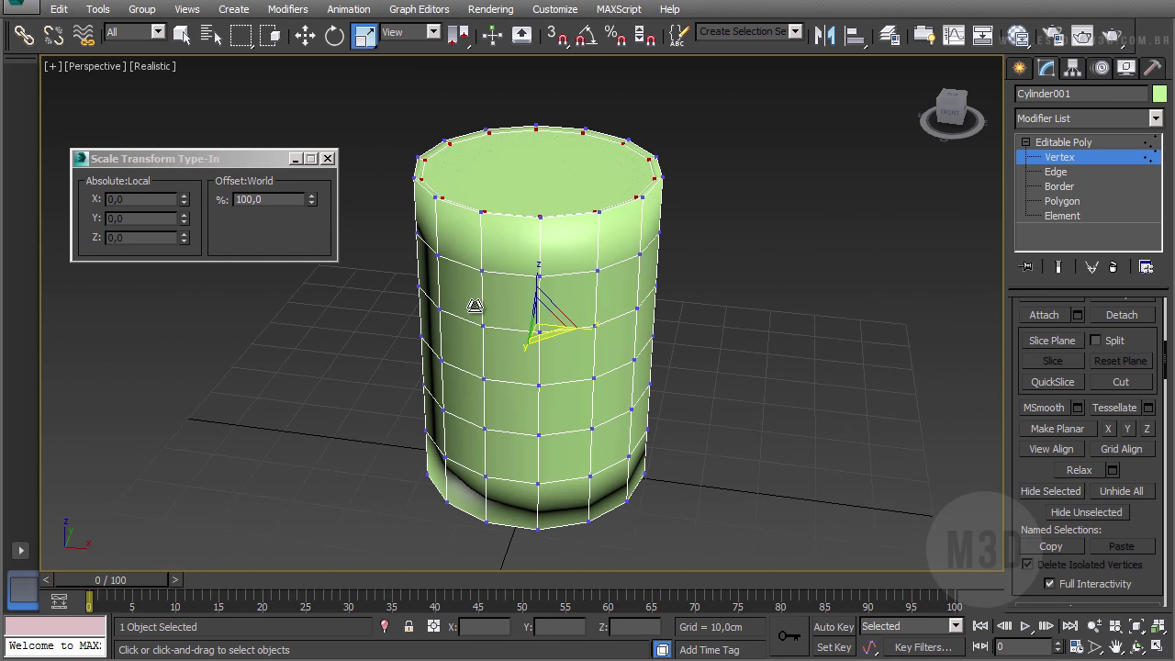
# Step: Select the cylinder's top cap polygon and move it straight up to a height of about 59.5 cm
pyautogui.click(314, 39)
pyautogui.click(541, 181)
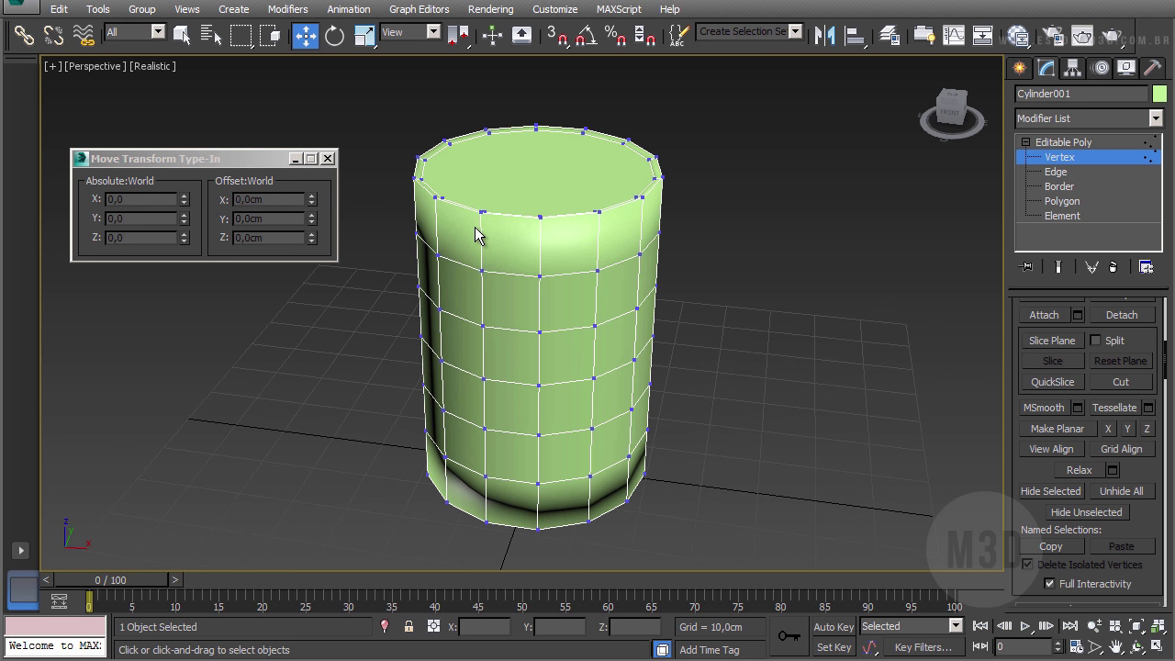
pyautogui.click(1063, 202)
pyautogui.click(529, 199)
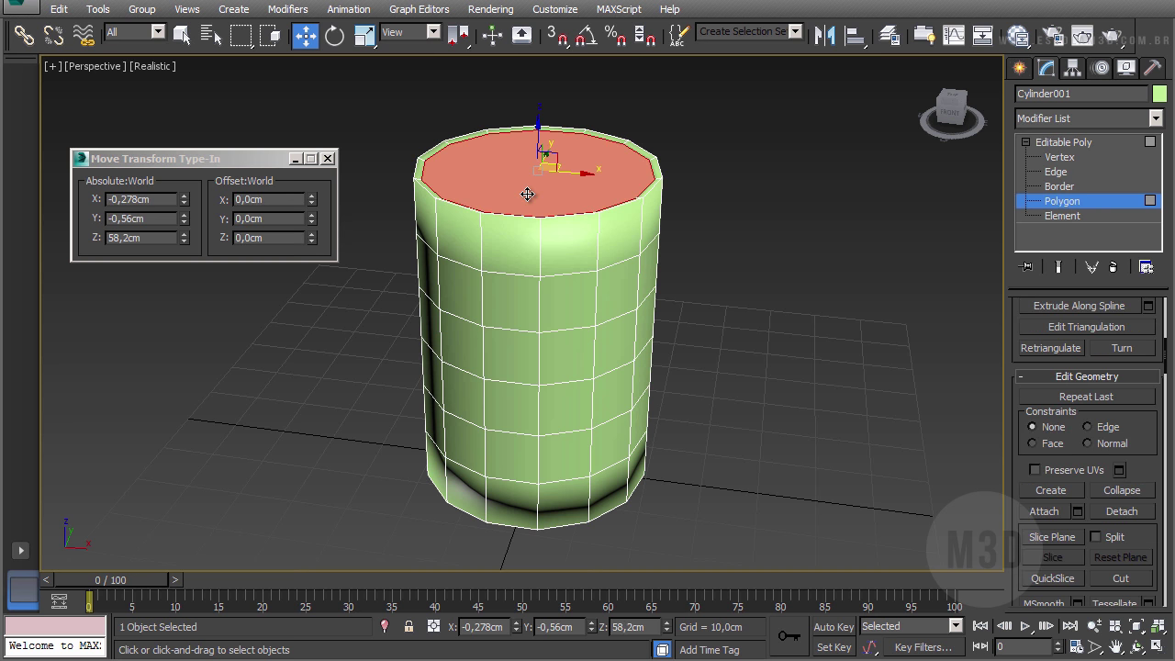
pyautogui.press('f')
pyautogui.press('f')
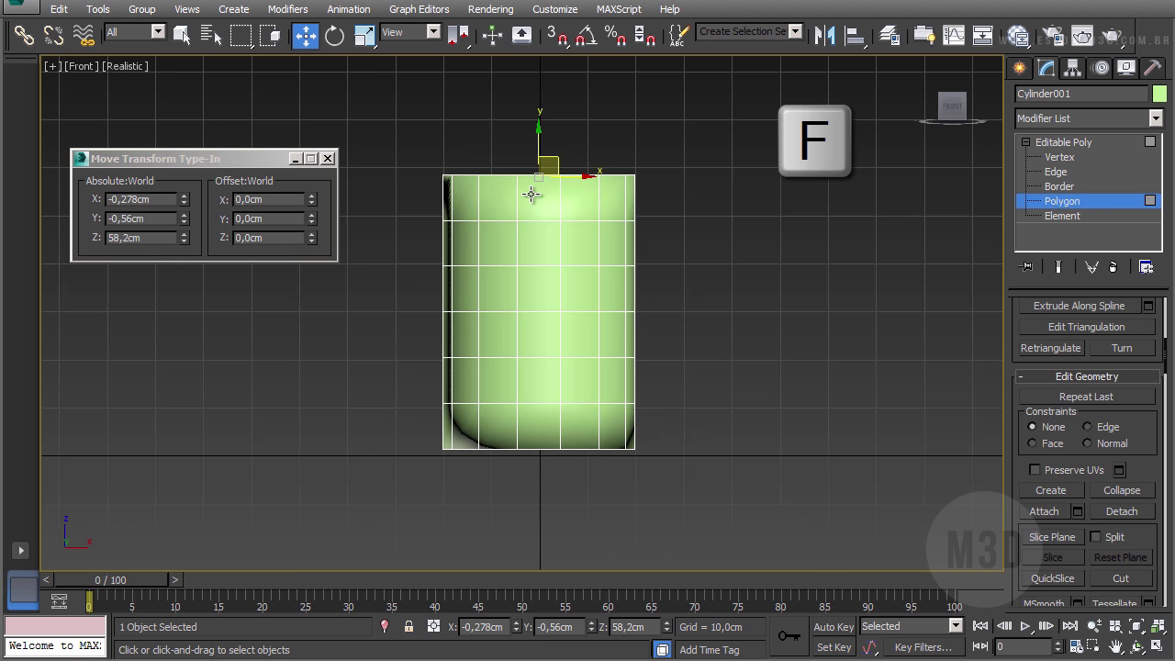
pyautogui.moveTo(536, 196); pyautogui.dragTo(531, 285, button='middle')
pyautogui.scroll(3, 531, 287)
pyautogui.moveTo(524, 210); pyautogui.dragTo(529, 195)
# Step: Select the bottom cap polygon and move it straight down to a Z position of about 0.58 cm
pyautogui.moveTo(527, 312); pyautogui.dragTo(528, 88, button='middle')
pyautogui.scroll(-3, 529, 88)
pyautogui.keyDown('alt'); pyautogui.moveTo(532, 251); pyautogui.dragTo(522, 188, button='middle'); pyautogui.keyUp('alt')
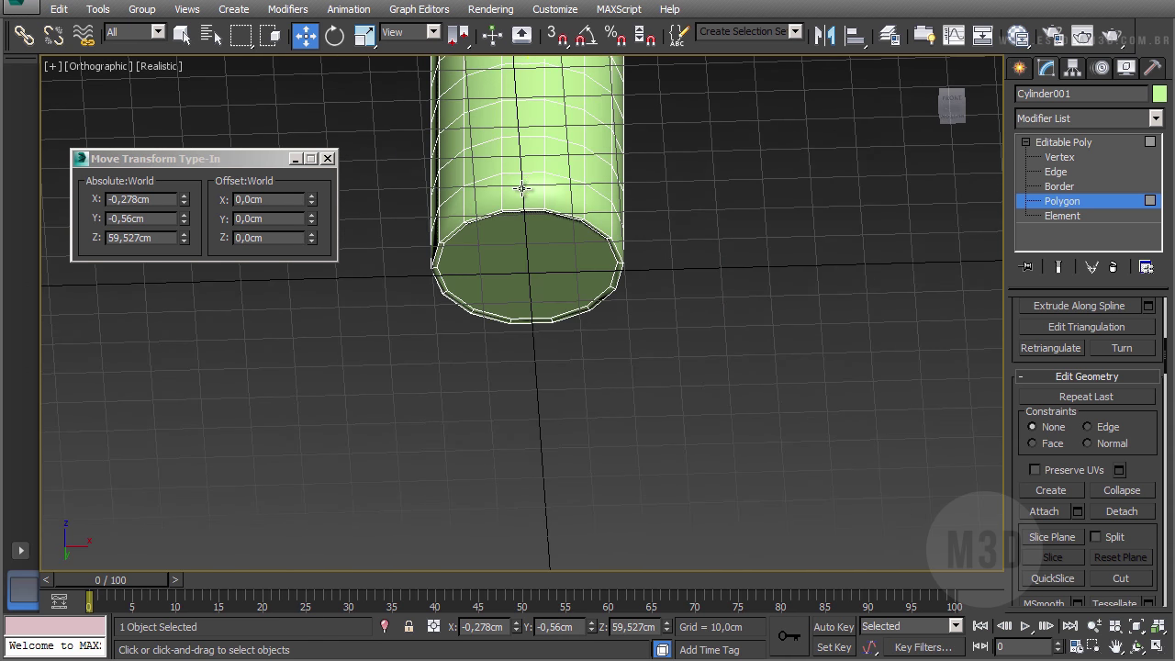
pyautogui.click(523, 234)
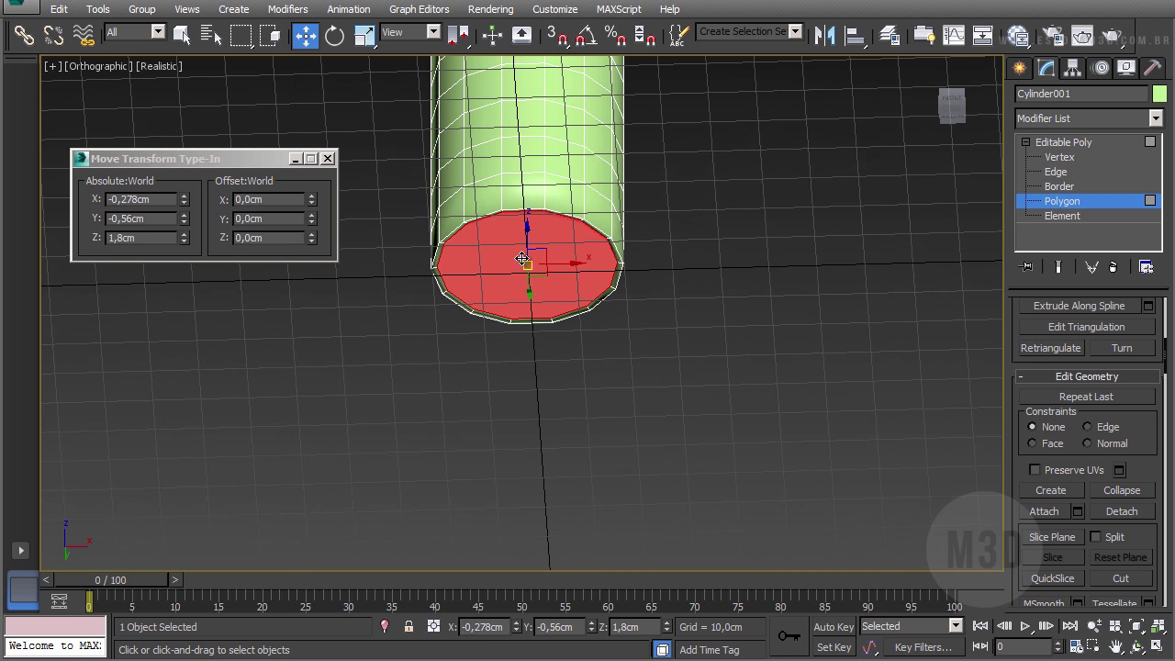
pyautogui.press('f')
pyautogui.scroll(3, 538, 368)
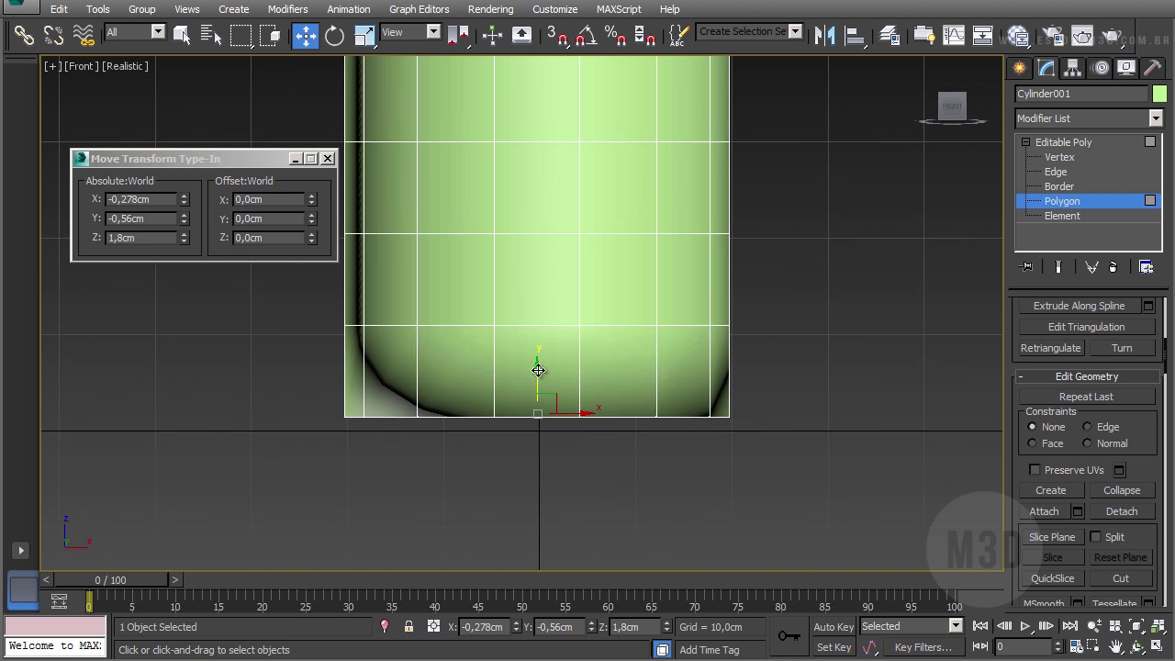
pyautogui.moveTo(534, 383); pyautogui.dragTo(538, 396)
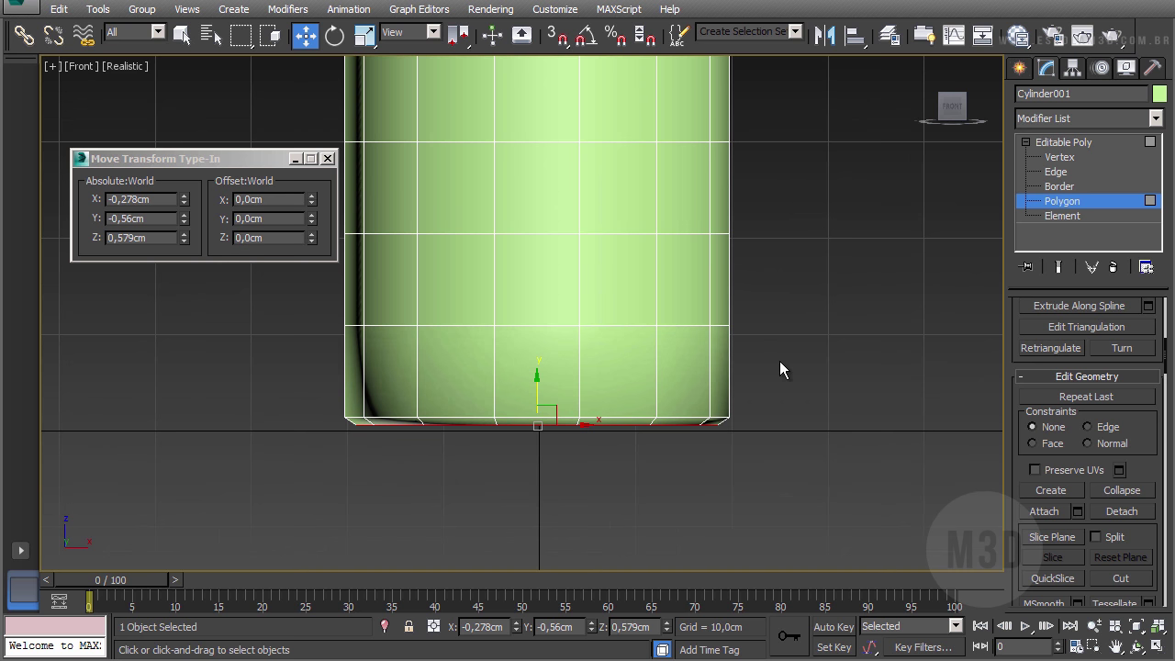
# Step: Select the five middle vertex rows and scale them slightly outward uniformly using the Scale Transform Type-In offset
pyautogui.scroll(-3, 676, 267)
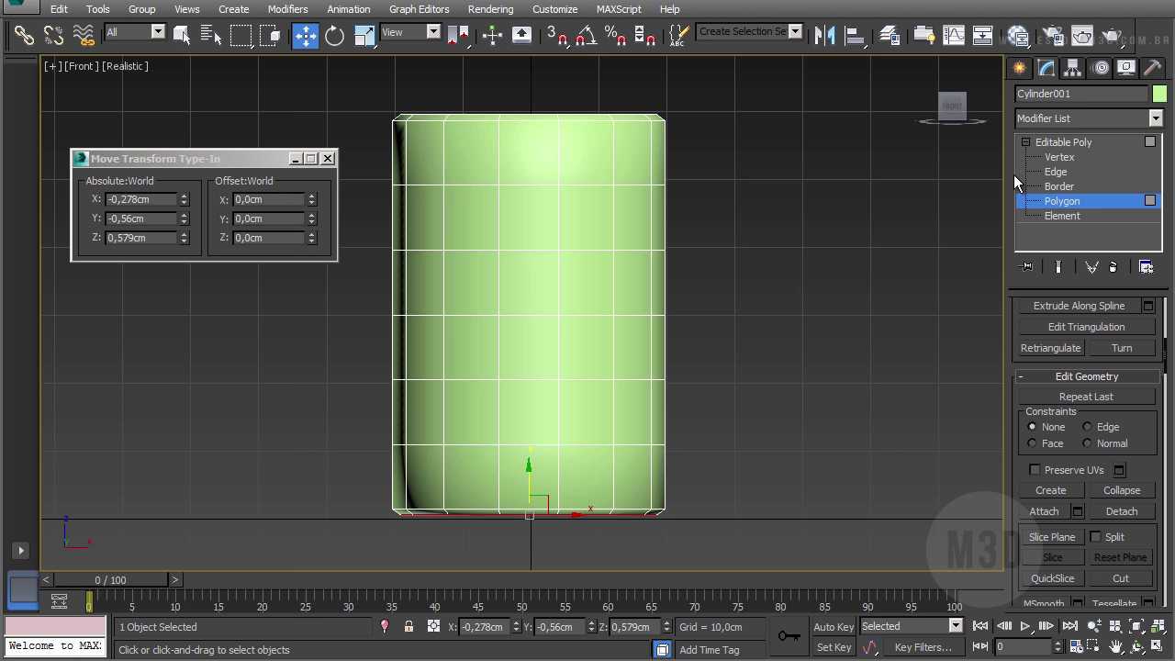
pyautogui.click(1054, 157)
pyautogui.moveTo(747, 174); pyautogui.dragTo(358, 461)
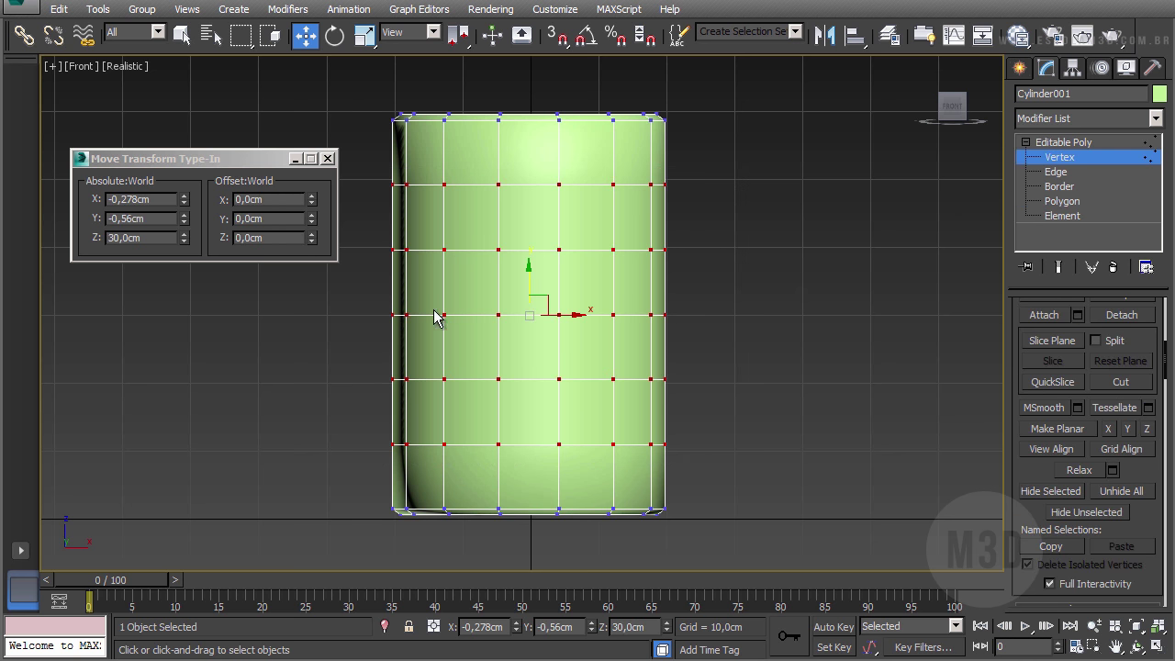
pyautogui.click(364, 35)
pyautogui.click(327, 159)
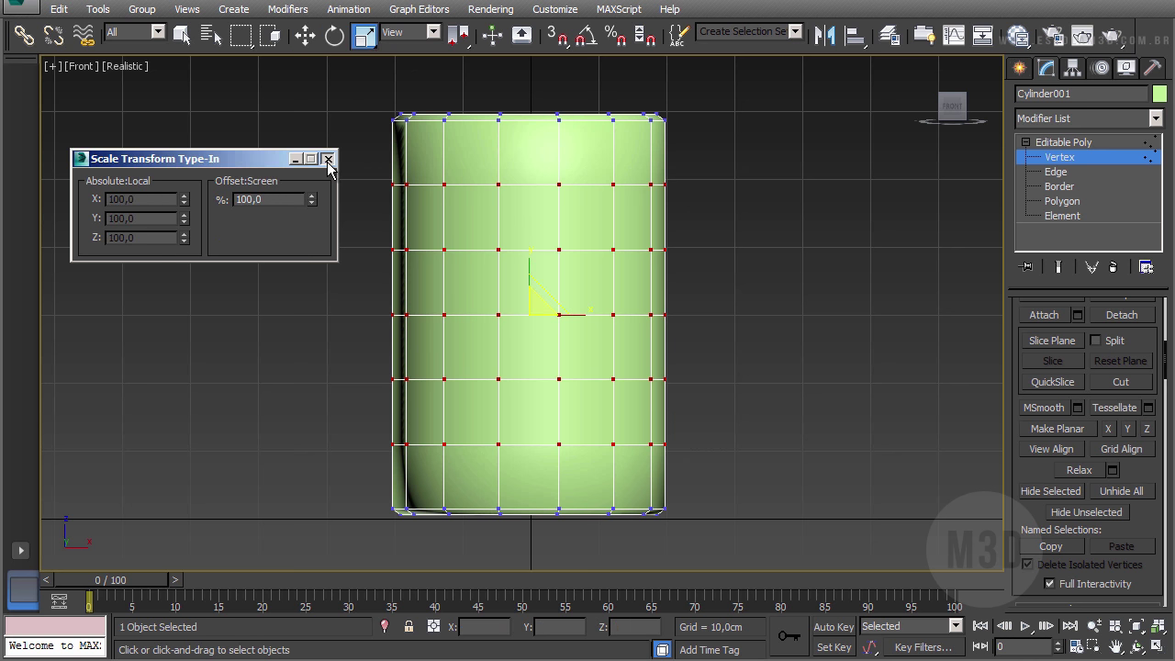
pyautogui.rightClick(364, 38)
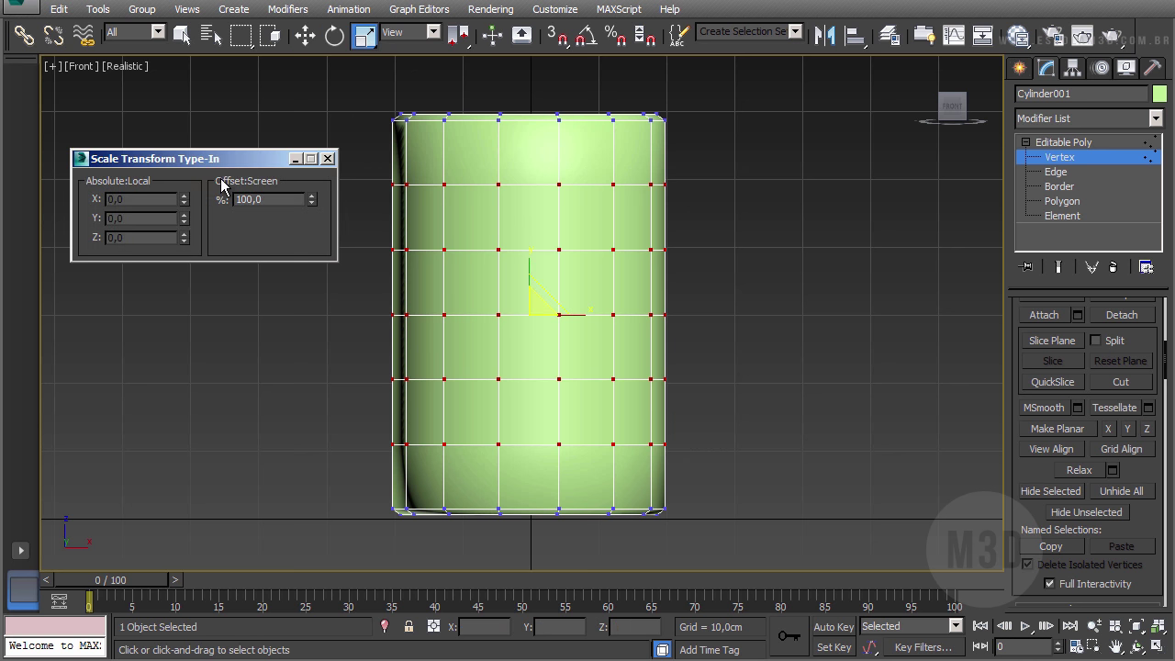
pyautogui.click(335, 36)
pyautogui.click(305, 37)
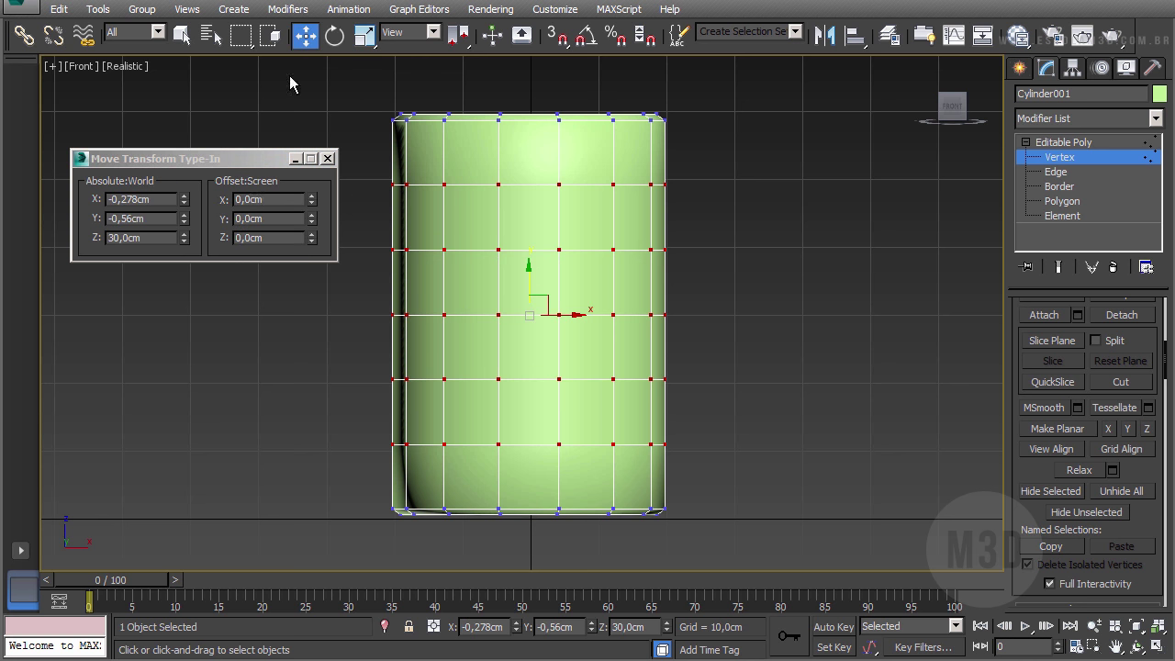
pyautogui.click(363, 40)
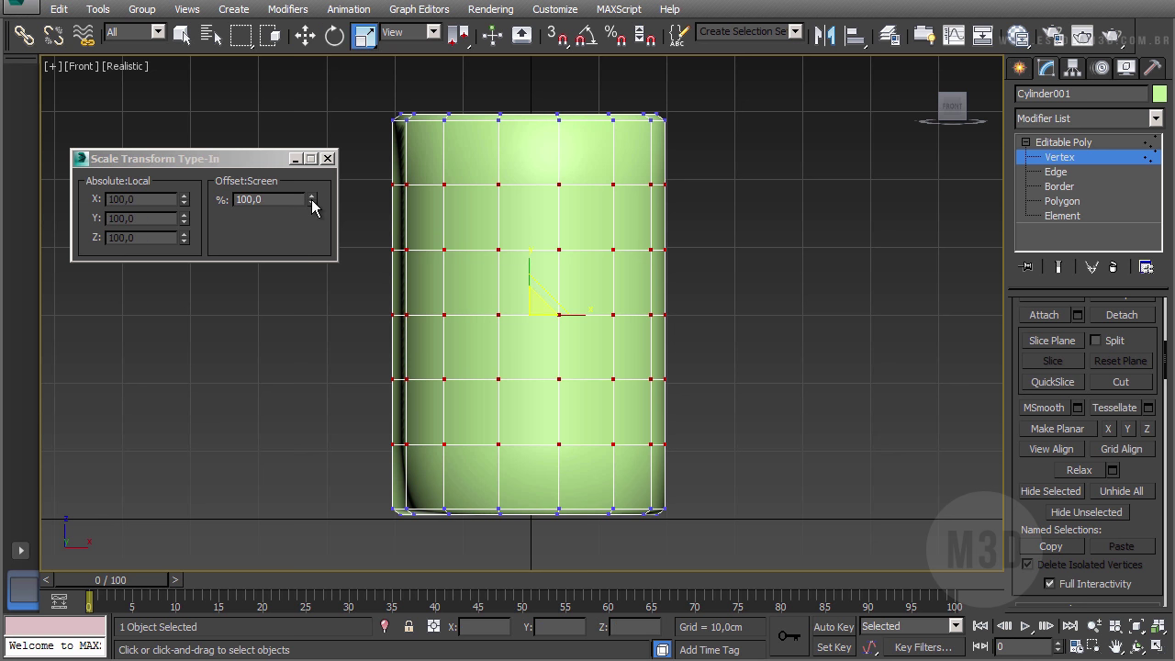
pyautogui.moveTo(312, 204); pyautogui.dragTo(714, 211)
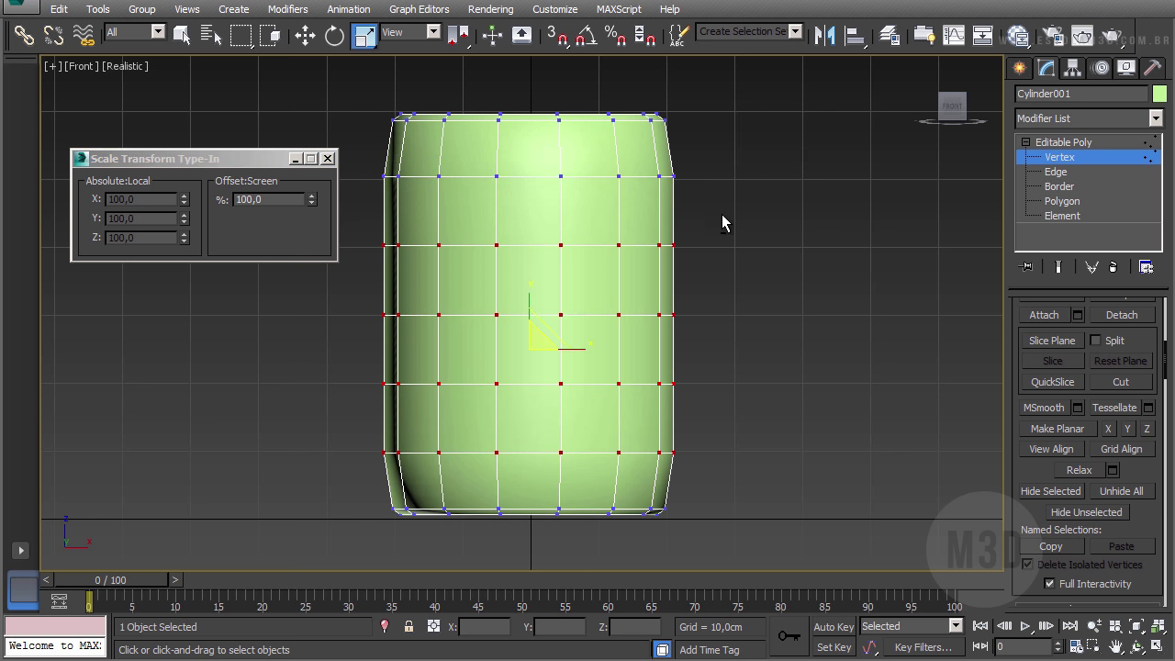
# Step: Narrow the selection to the three middle rows and to the centre row, scaling each slightly further outward, and close the scale type-in
pyautogui.moveTo(714, 427); pyautogui.dragTo(345, 491)
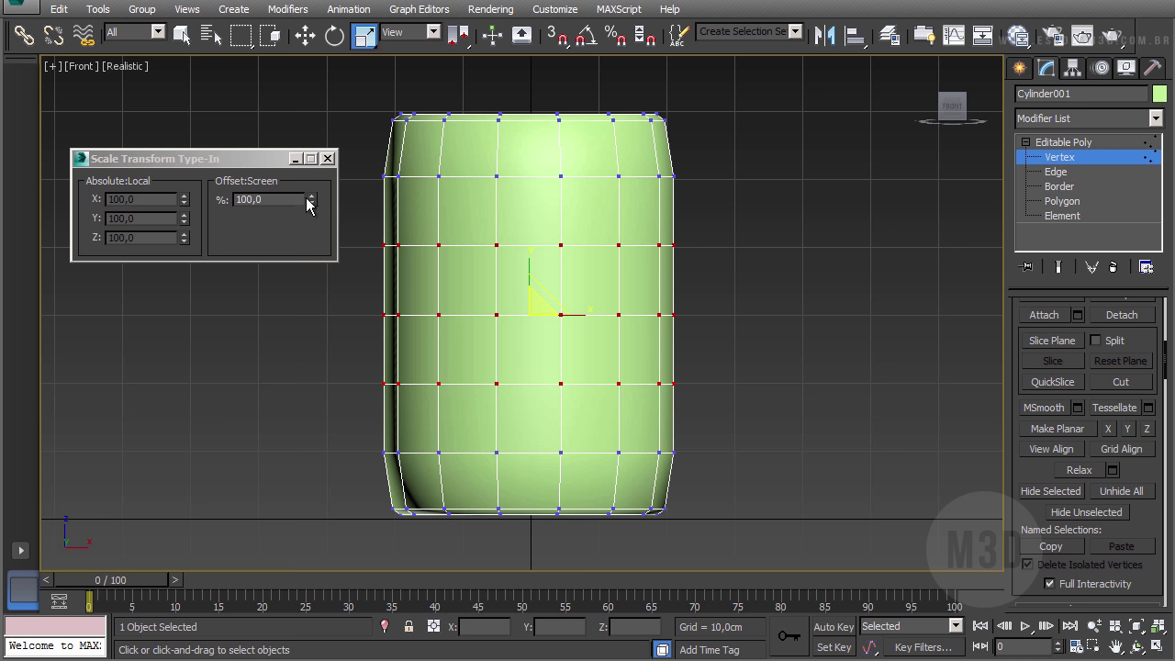
pyautogui.moveTo(311, 199); pyautogui.dragTo(309, 165)
pyautogui.keyDown('alt'); pyautogui.moveTo(357, 235); pyautogui.dragTo(700, 296); pyautogui.keyUp('alt')
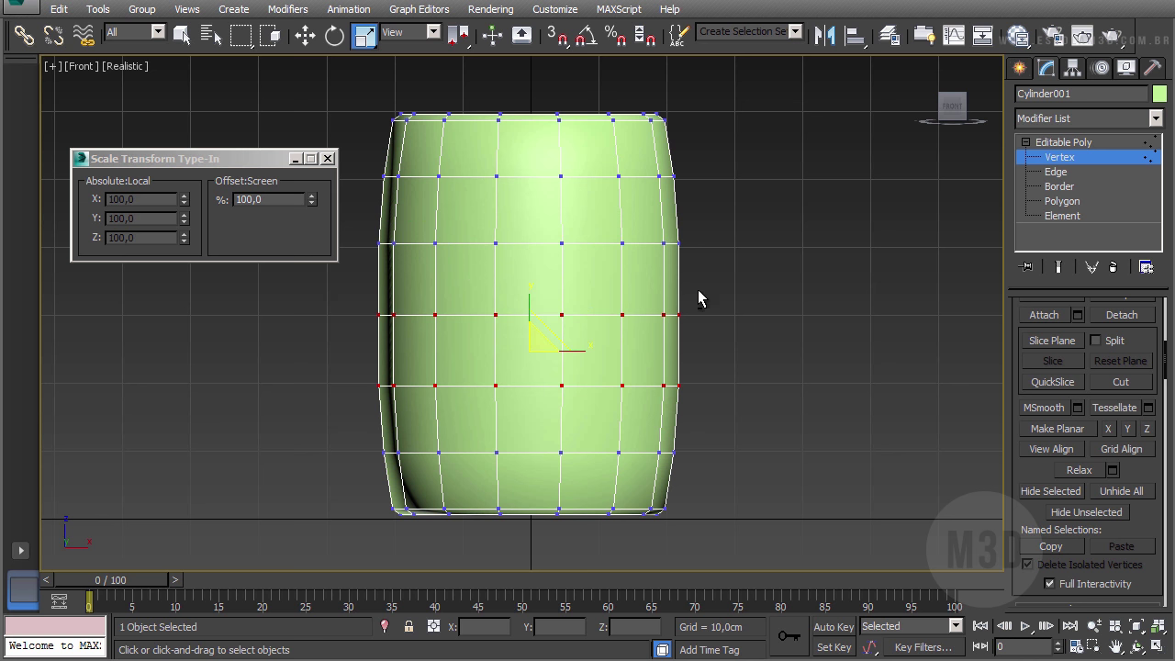
pyautogui.keyDown('alt'); pyautogui.moveTo(706, 374); pyautogui.dragTo(323, 417); pyautogui.keyUp('alt')
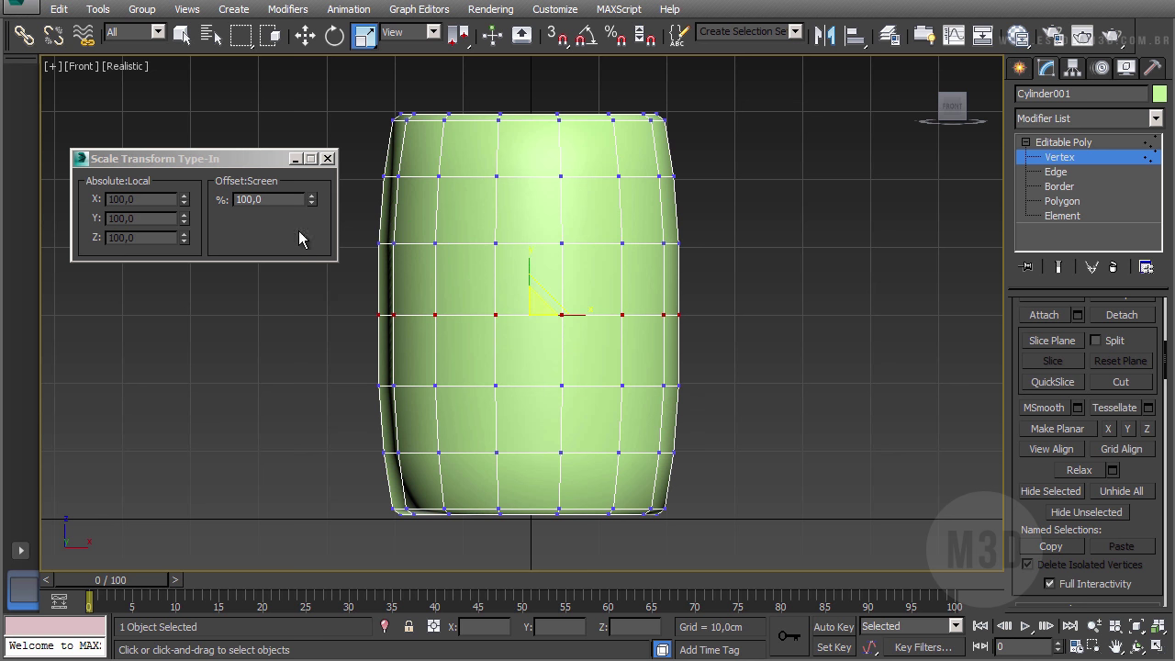
pyautogui.moveTo(311, 201); pyautogui.dragTo(310, 189)
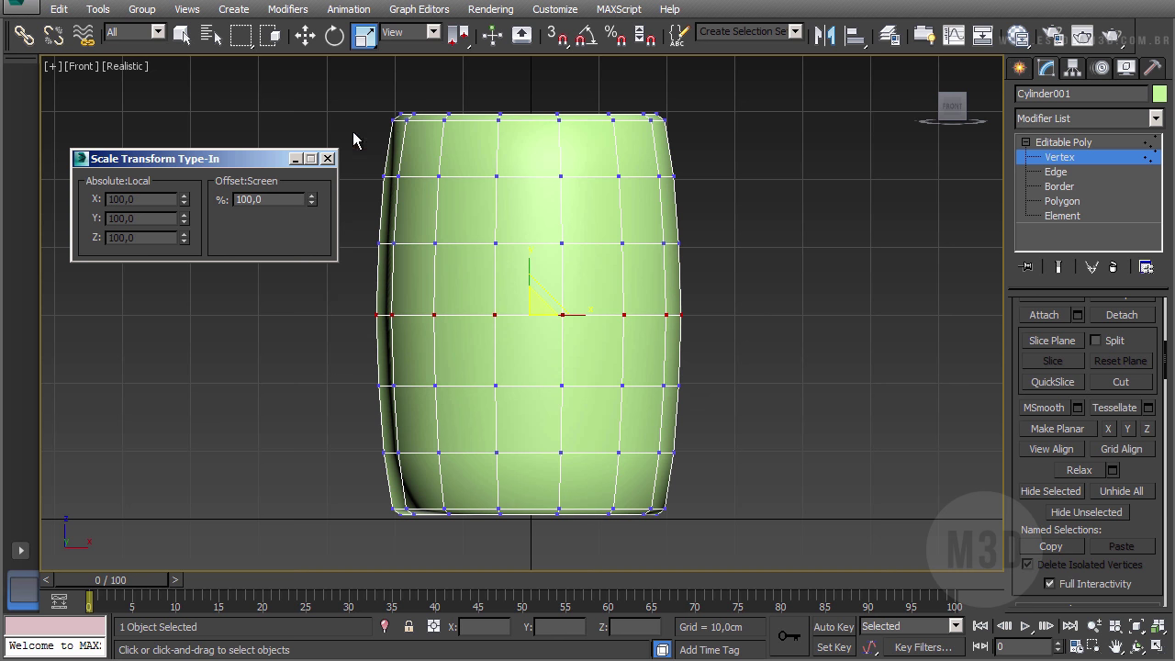
pyautogui.click(328, 158)
# Step: Select the five middle vertex rows in the front view, scale them vertically to 89 percent, and clear the selection
pyautogui.press('p')
pyautogui.keyDown('alt'); pyautogui.moveTo(329, 162); pyautogui.dragTo(476, 236, button='middle'); pyautogui.keyUp('alt')
pyautogui.scroll(-5, 393, 244)
pyautogui.scroll(3, 383, 276)
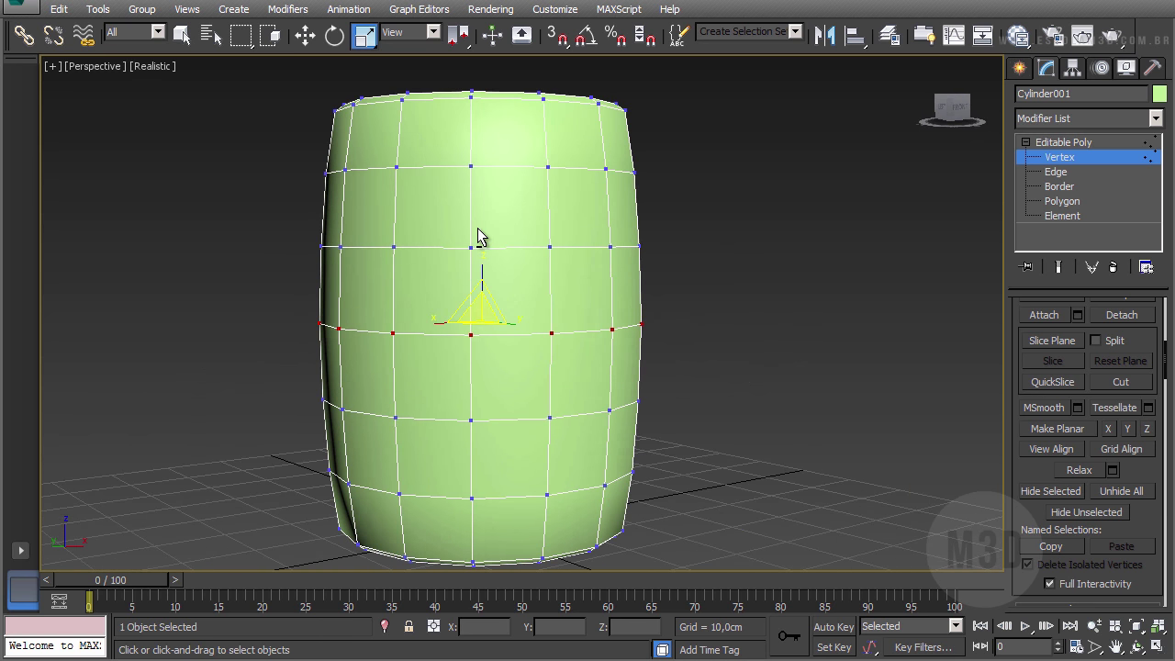
pyautogui.press('f')
pyautogui.moveTo(502, 279); pyautogui.dragTo(375, 284, button='middle')
pyautogui.scroll(-3, 375, 284)
pyautogui.scroll(3, 376, 283)
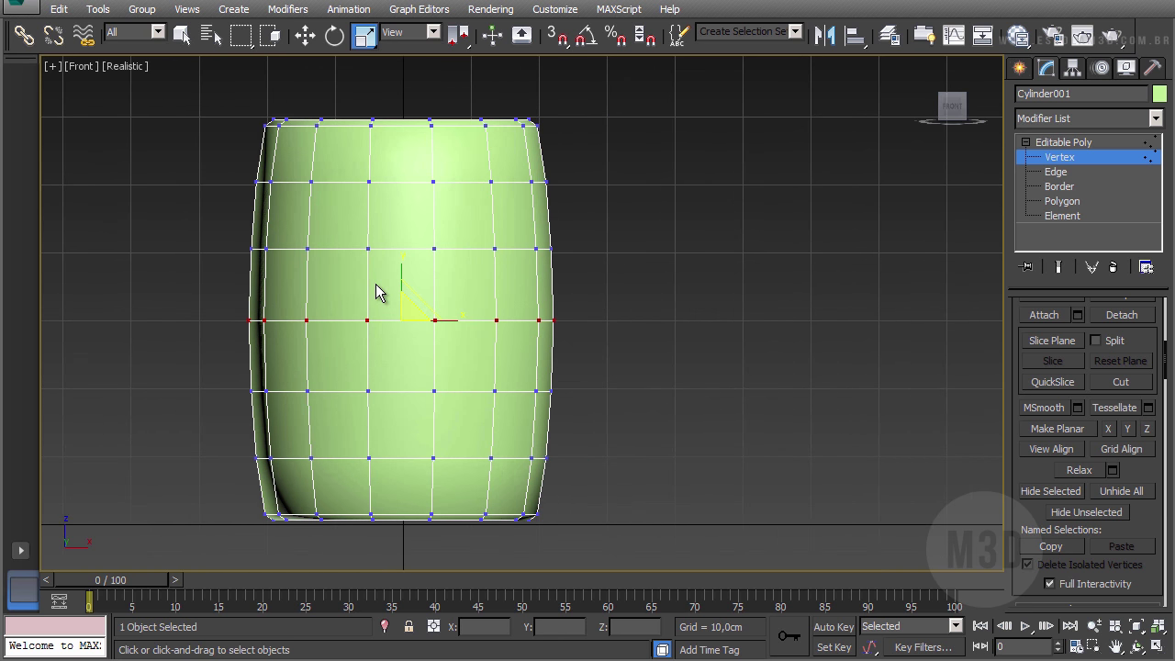
pyautogui.moveTo(208, 173); pyautogui.dragTo(575, 471)
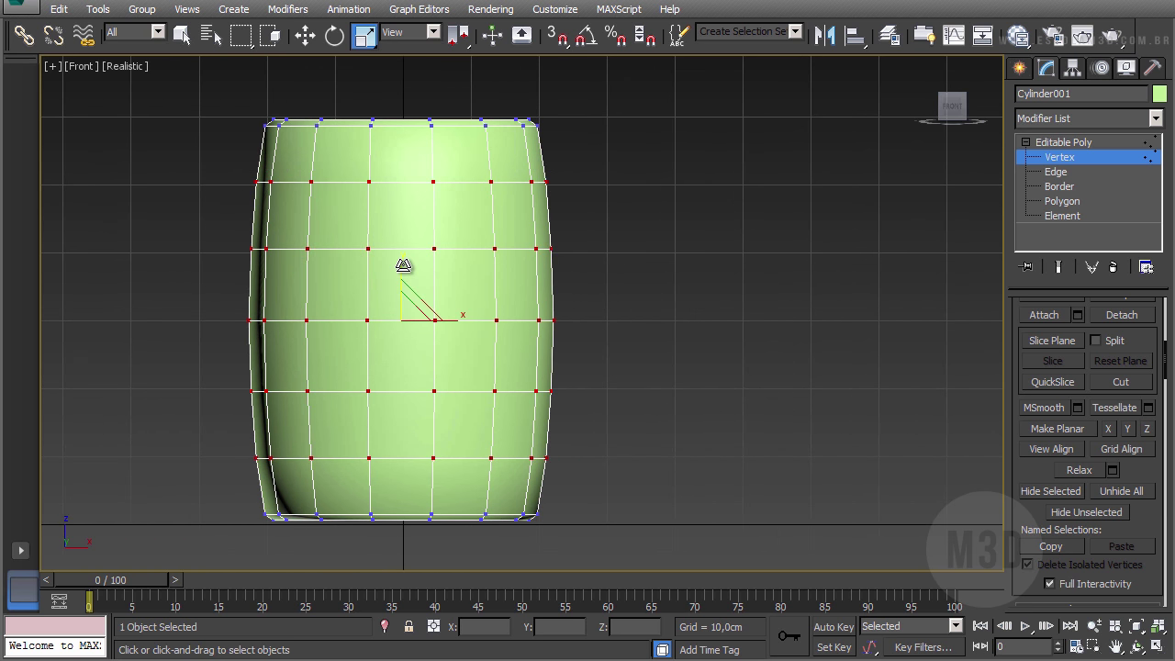
pyautogui.moveTo(403, 267); pyautogui.dragTo(404, 275)
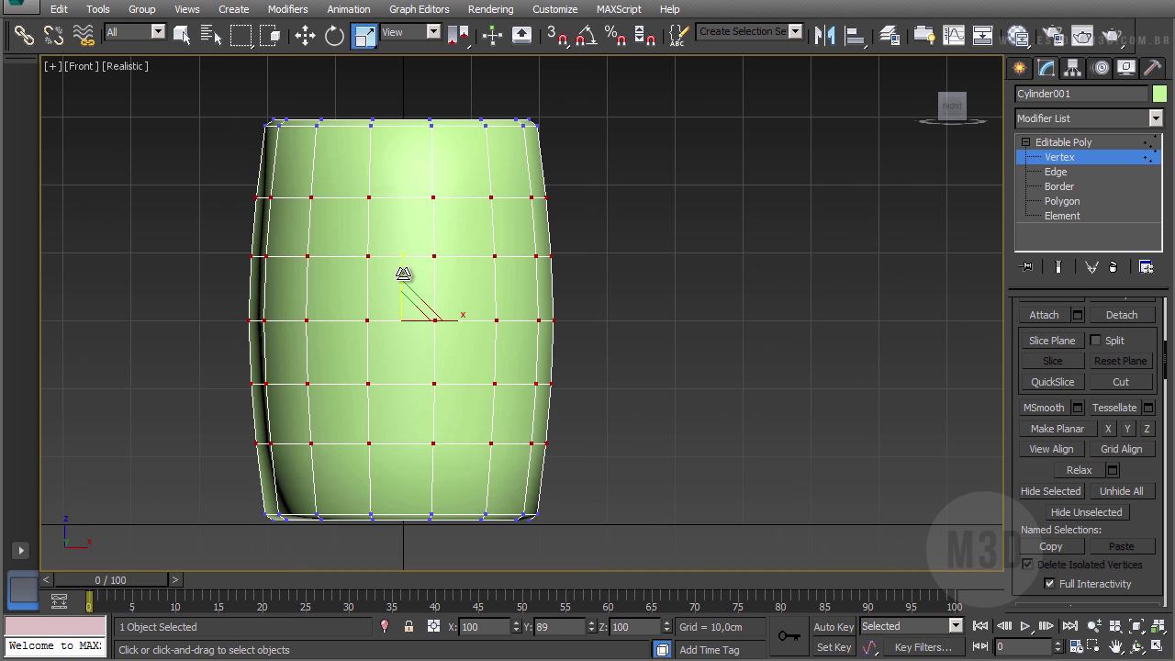
pyautogui.click(616, 281)
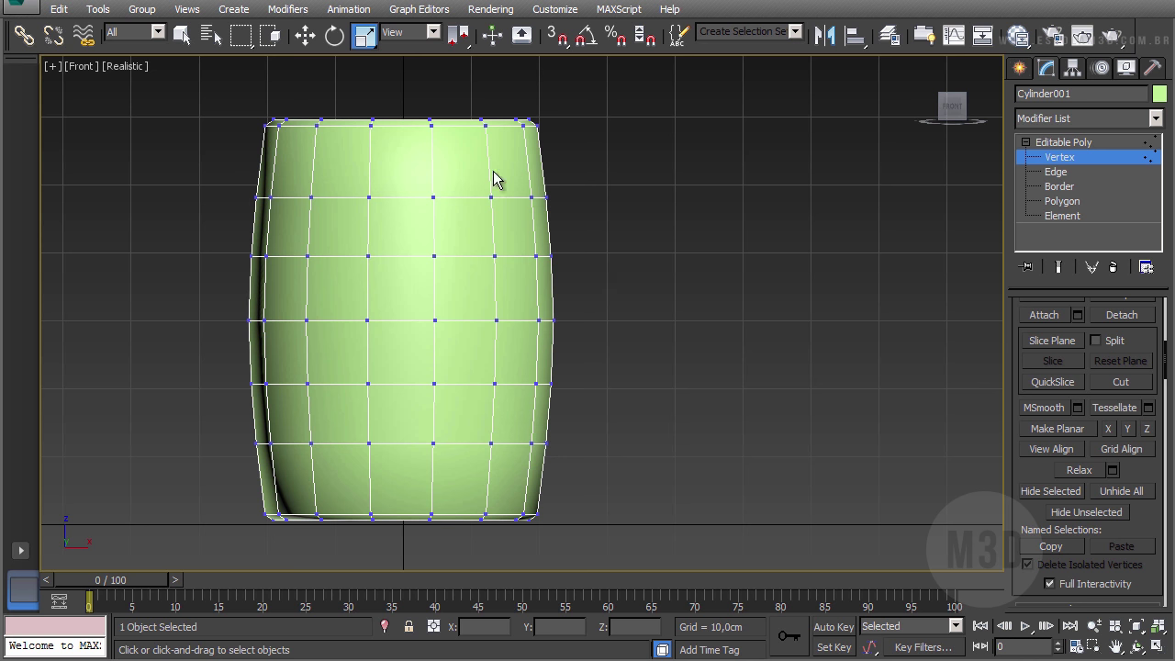
# Step: Select the ring of vertical edges in the lower body band and add the matching vertical edges in the upper band
pyautogui.click(1056, 173)
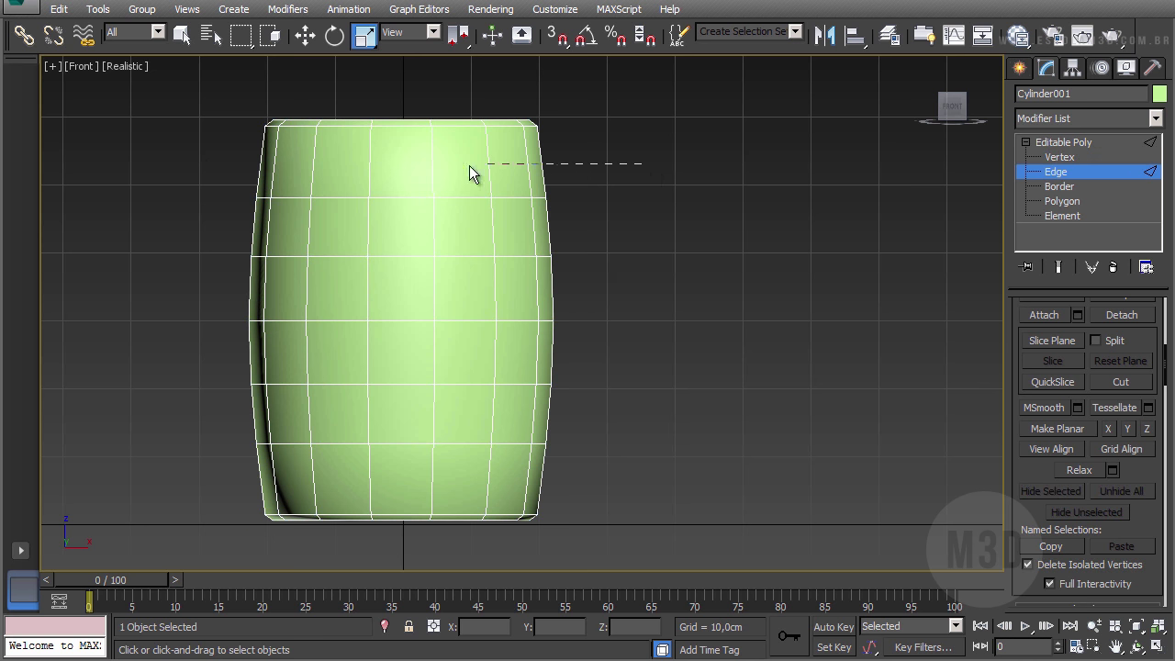
pyautogui.moveTo(237, 165); pyautogui.dragTo(159, 168)
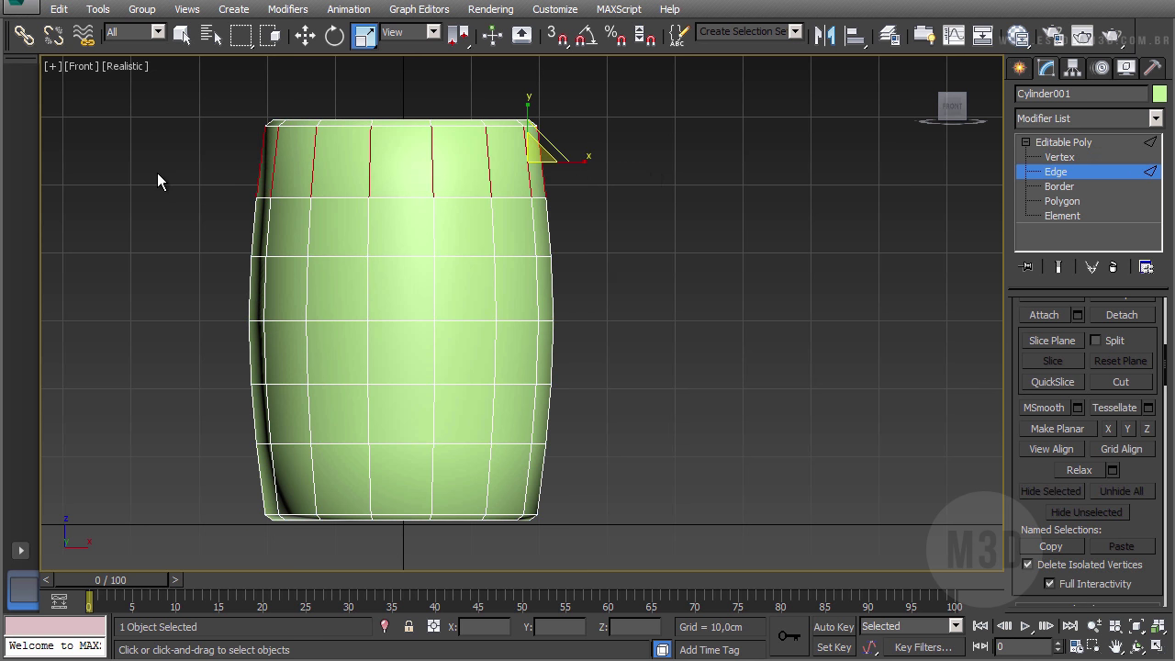
pyautogui.click(430, 479)
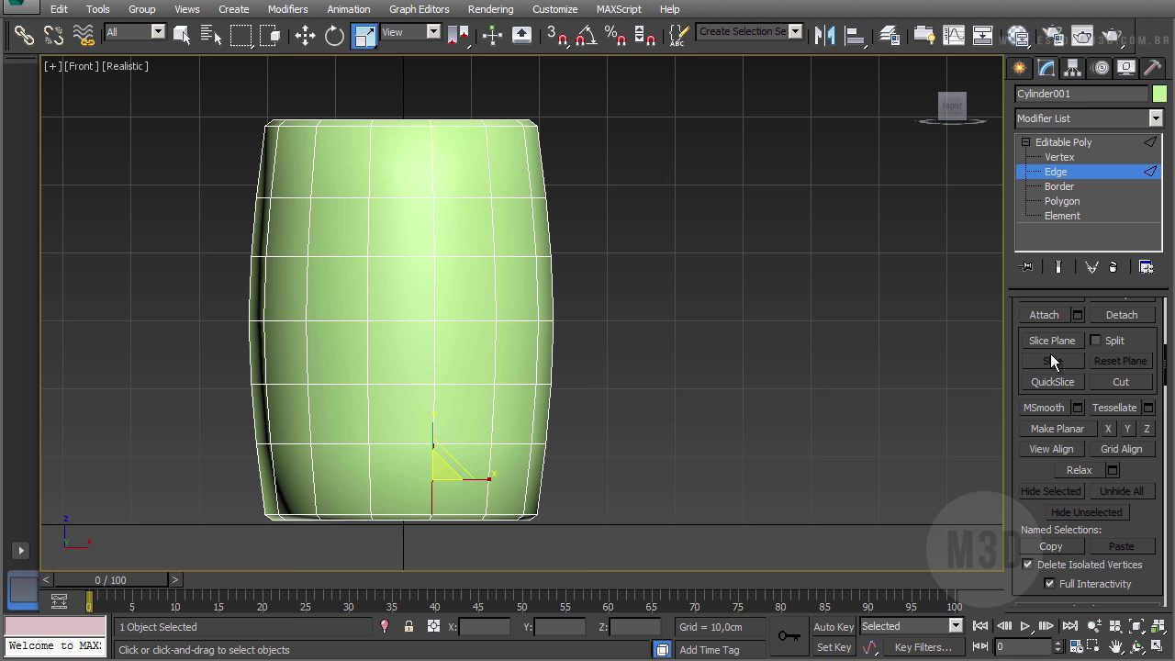
pyautogui.moveTo(1018, 354); pyautogui.dragTo(1011, 590)
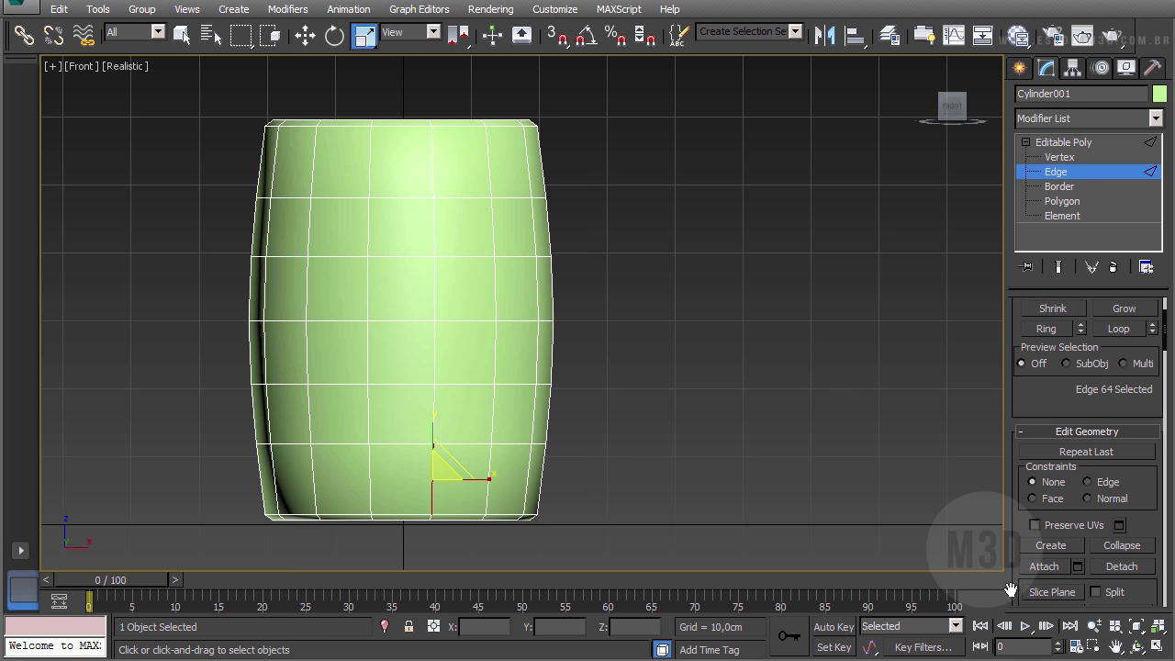
pyautogui.click(1062, 330)
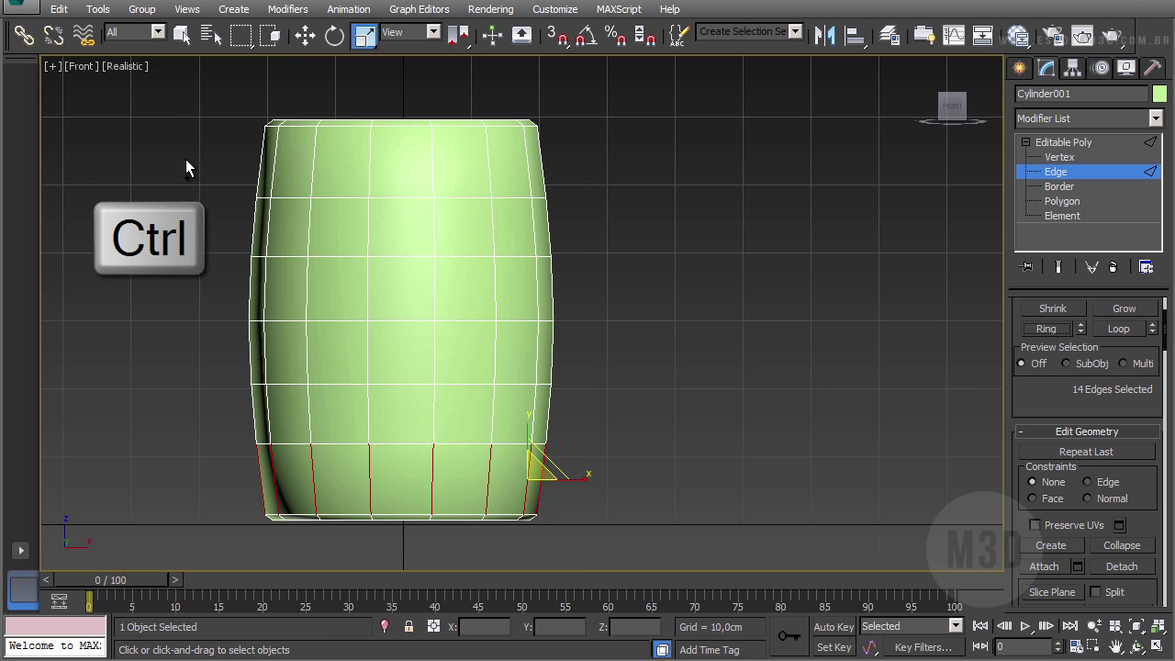
pyautogui.keyDown('ctrl'); pyautogui.moveTo(185, 158); pyautogui.dragTo(594, 176); pyautogui.keyUp('ctrl')
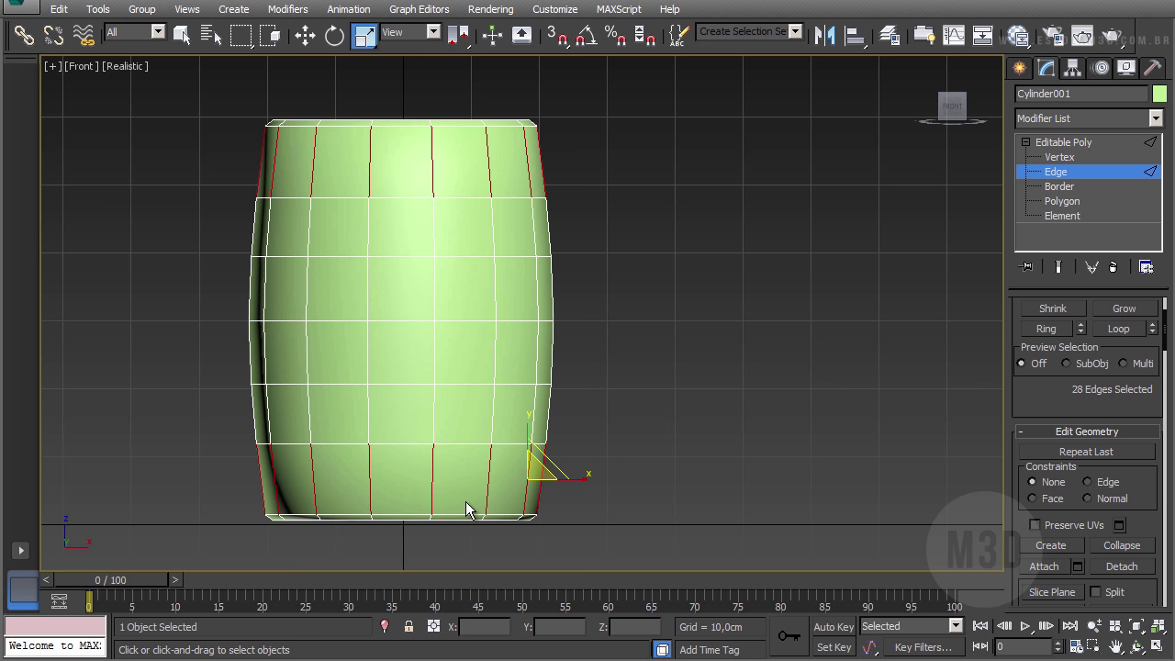
# Step: Connect the selected vertical edges with 2 segments and a pinch of 31
pyautogui.scroll(-5, 1156, 499)
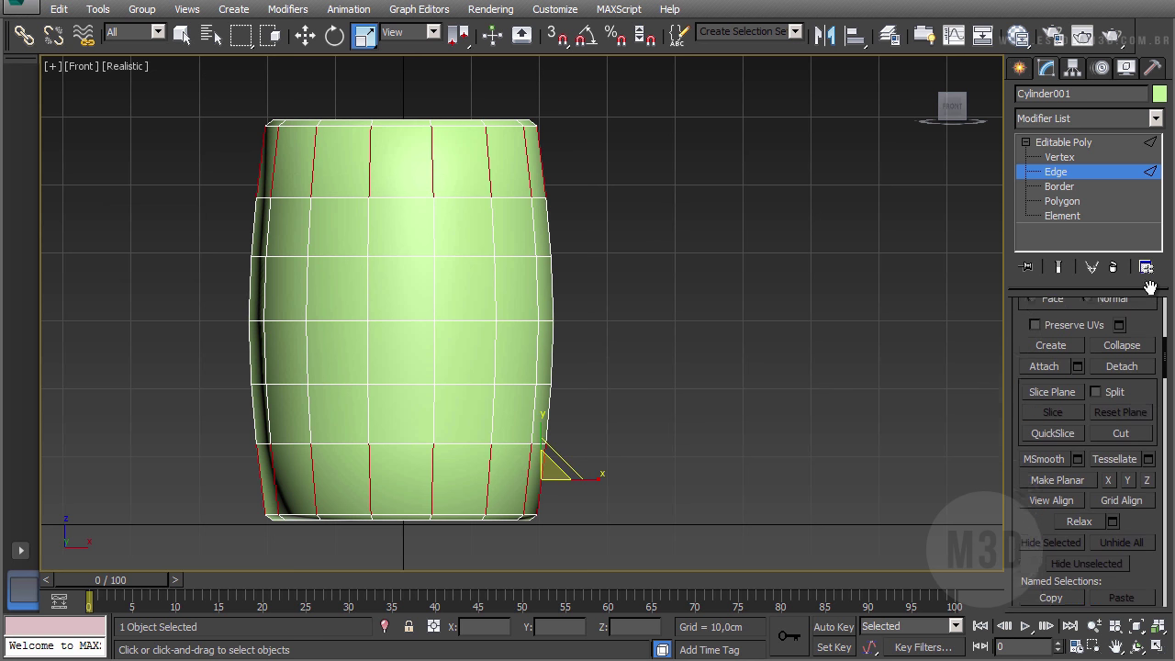
pyautogui.scroll(-5, 1031, 481)
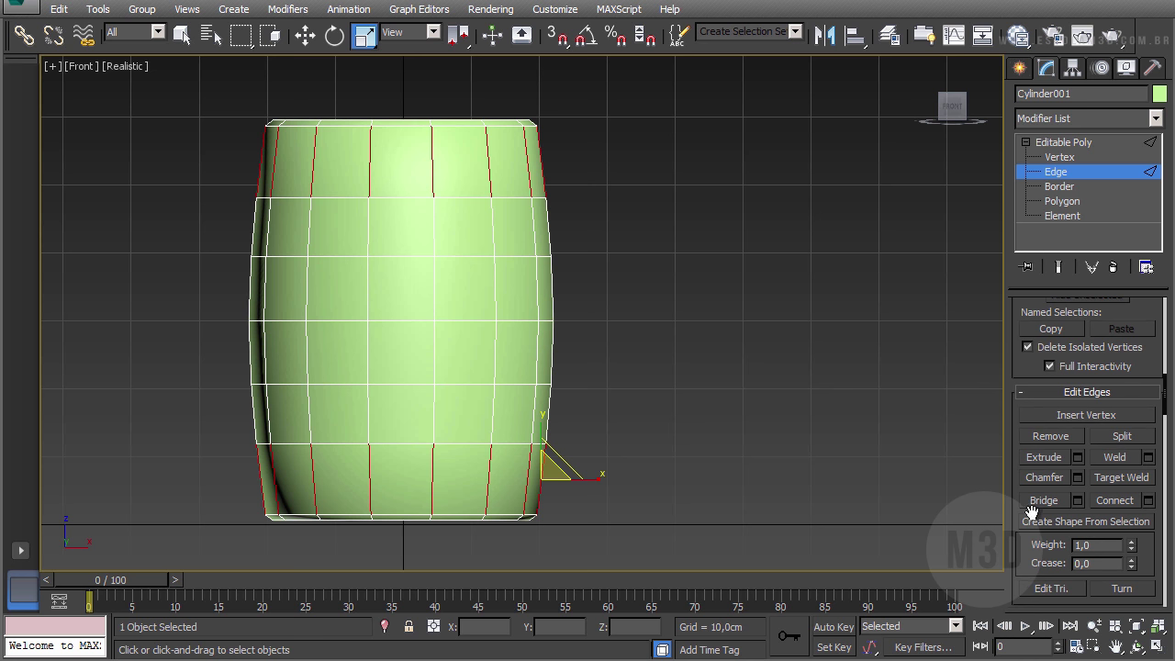
pyautogui.click(1148, 501)
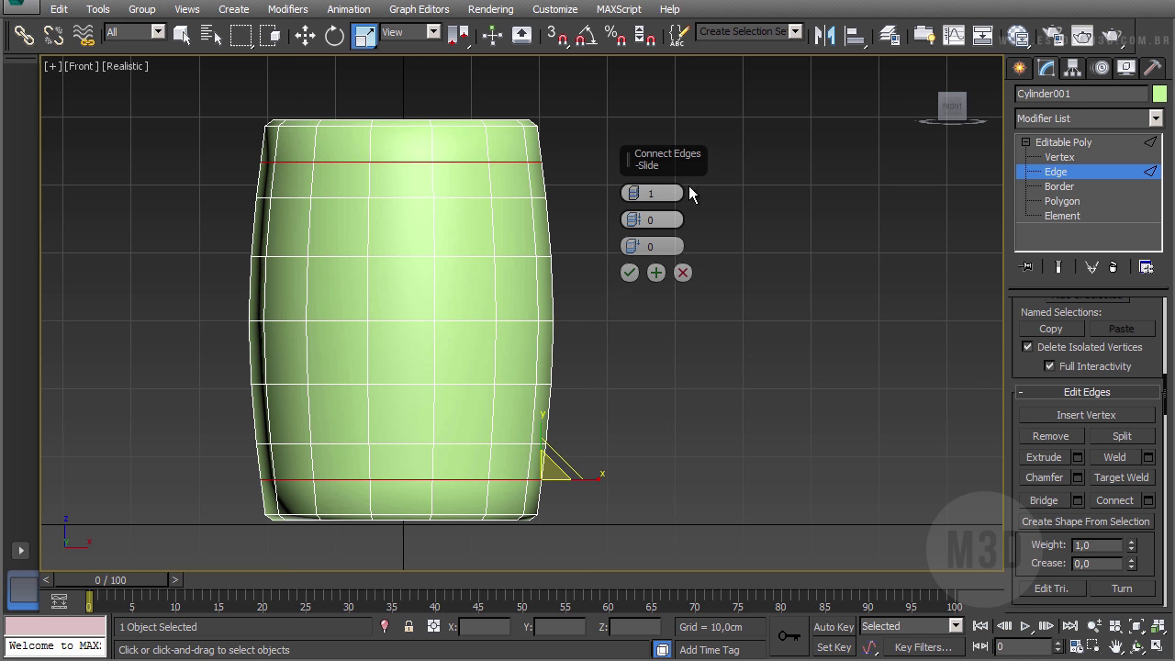
pyautogui.moveTo(634, 195); pyautogui.dragTo(634, 132)
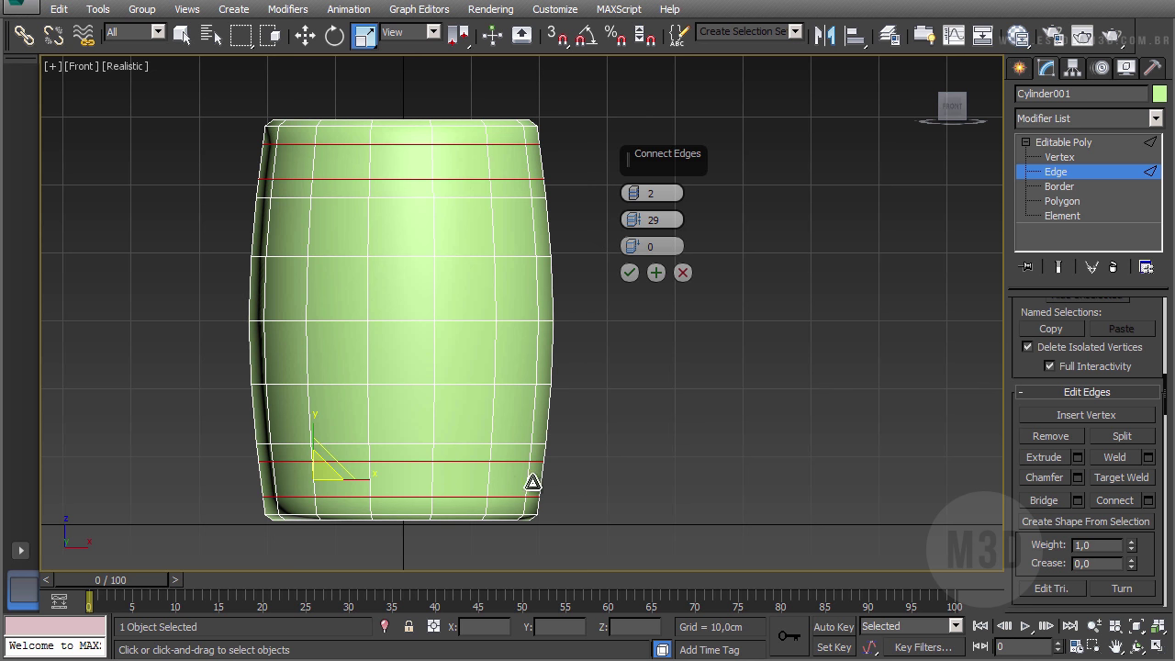
pyautogui.moveTo(635, 221); pyautogui.dragTo(635, 209)
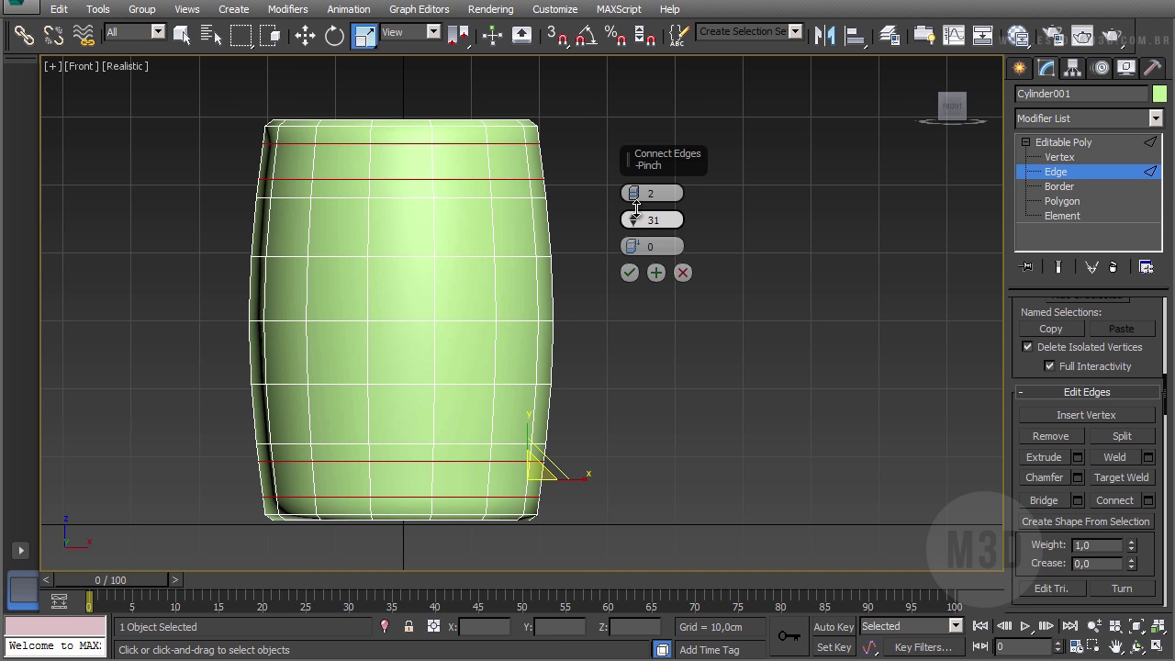
pyautogui.click(629, 273)
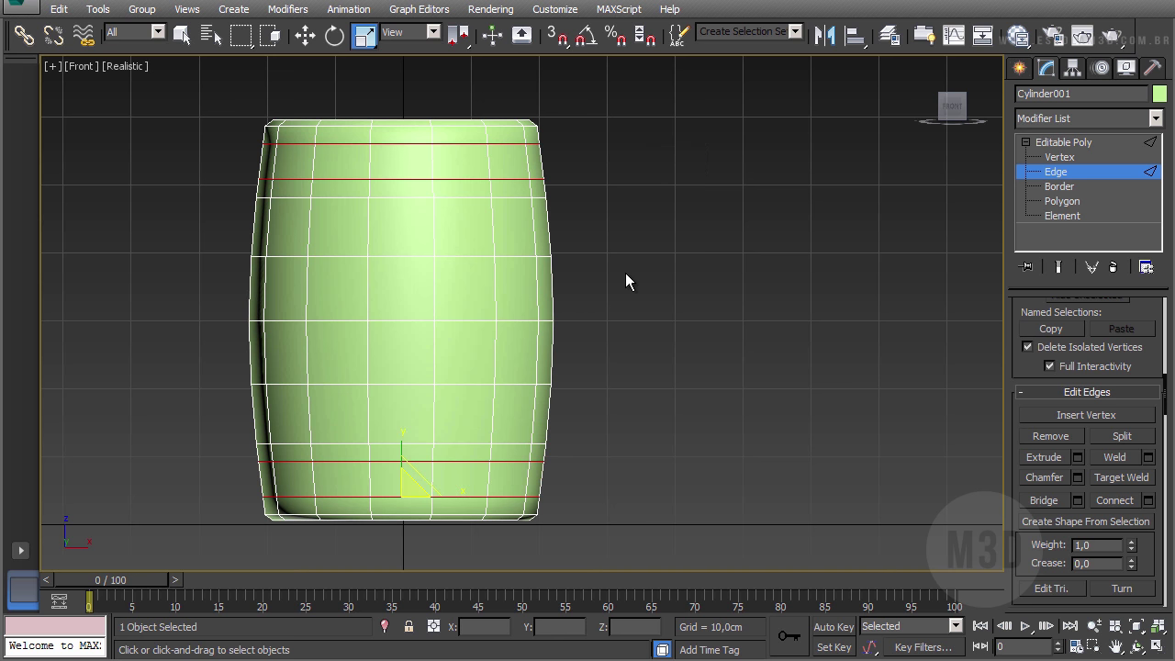
# Step: Leave edge editing and rotate the whole mug body about Z by about -12.8 degrees in the top view
pyautogui.press('t')
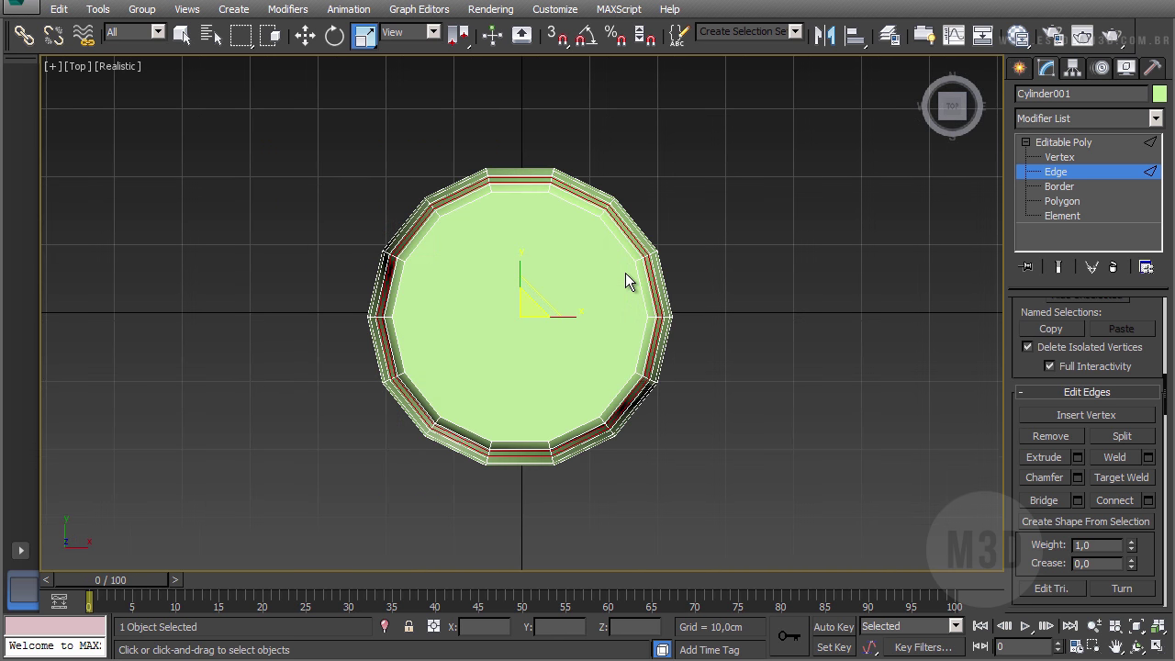
pyautogui.moveTo(636, 321); pyautogui.dragTo(602, 327, button='middle')
pyautogui.scroll(2, 602, 319)
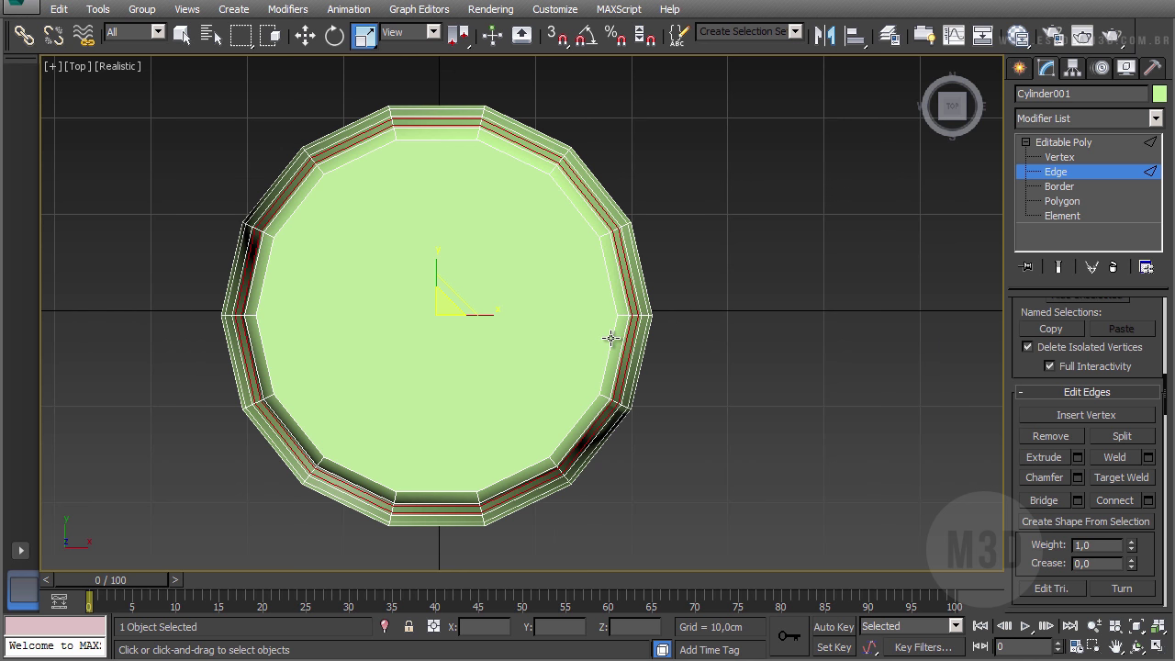
pyautogui.click(1053, 144)
pyautogui.press('e')
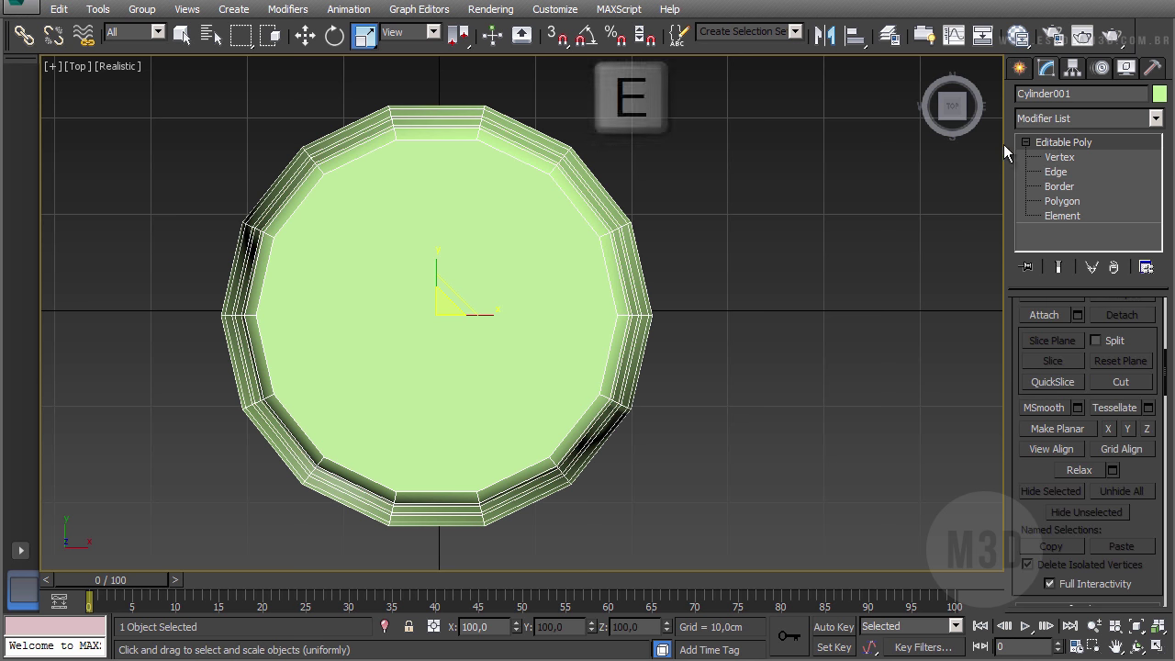
pyautogui.click(338, 39)
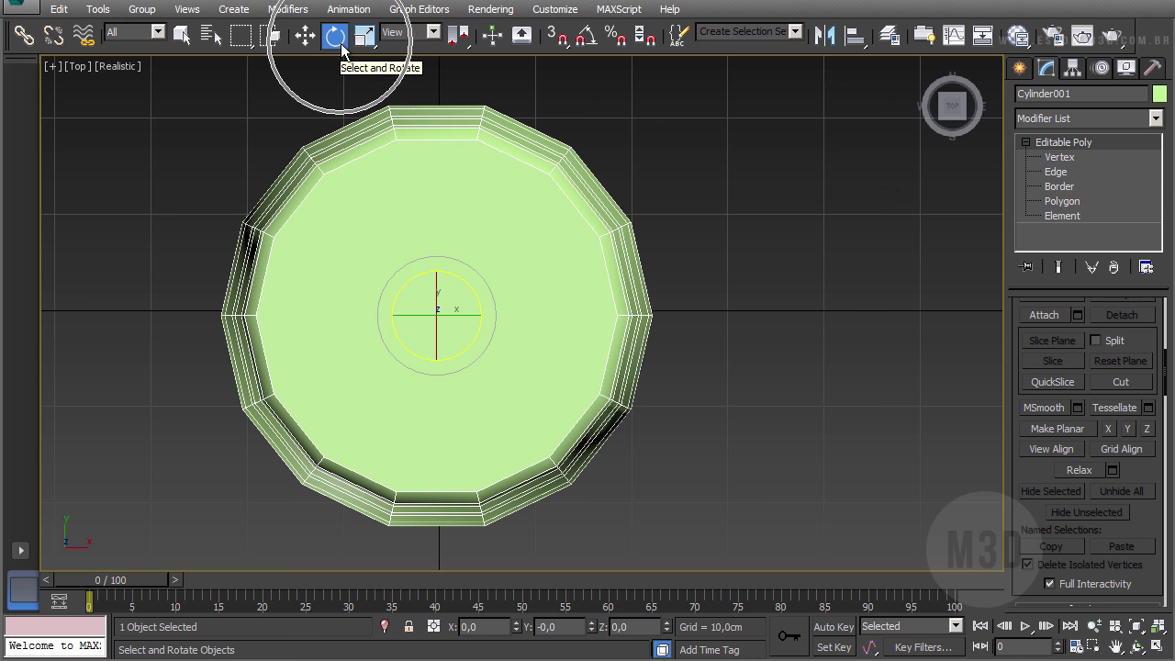
pyautogui.moveTo(475, 291); pyautogui.dragTo(481, 315)
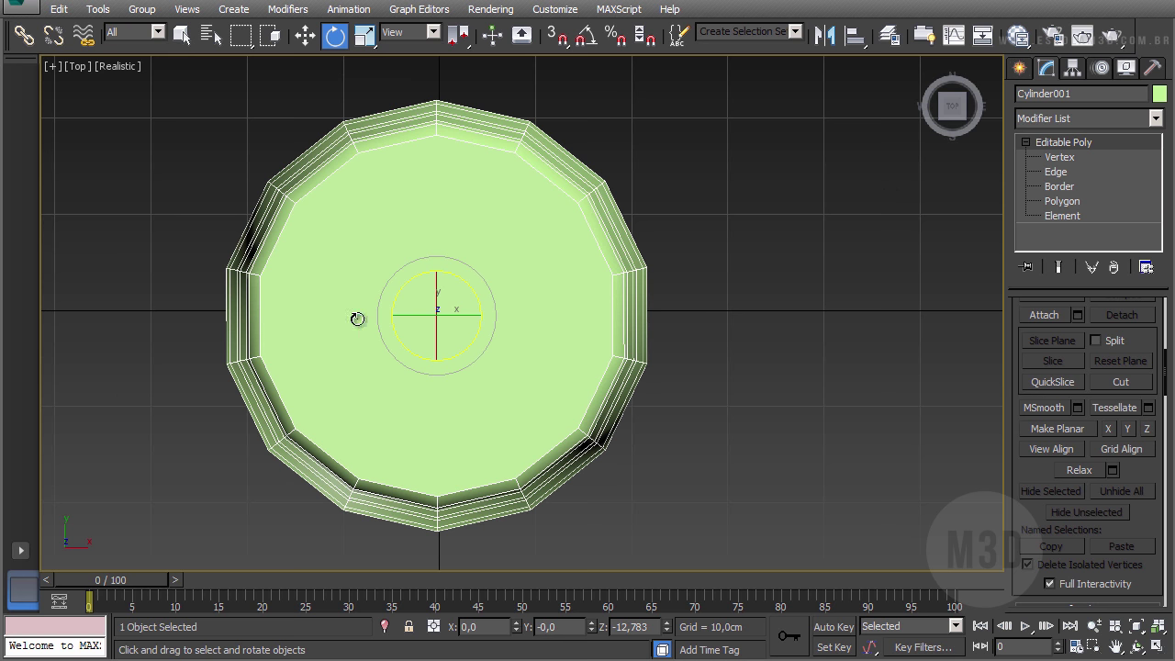
# Step: Draw an arc spline of about 23 cm radius beside the mug body in the front view, bulging outward as the handle path
pyautogui.press('p')
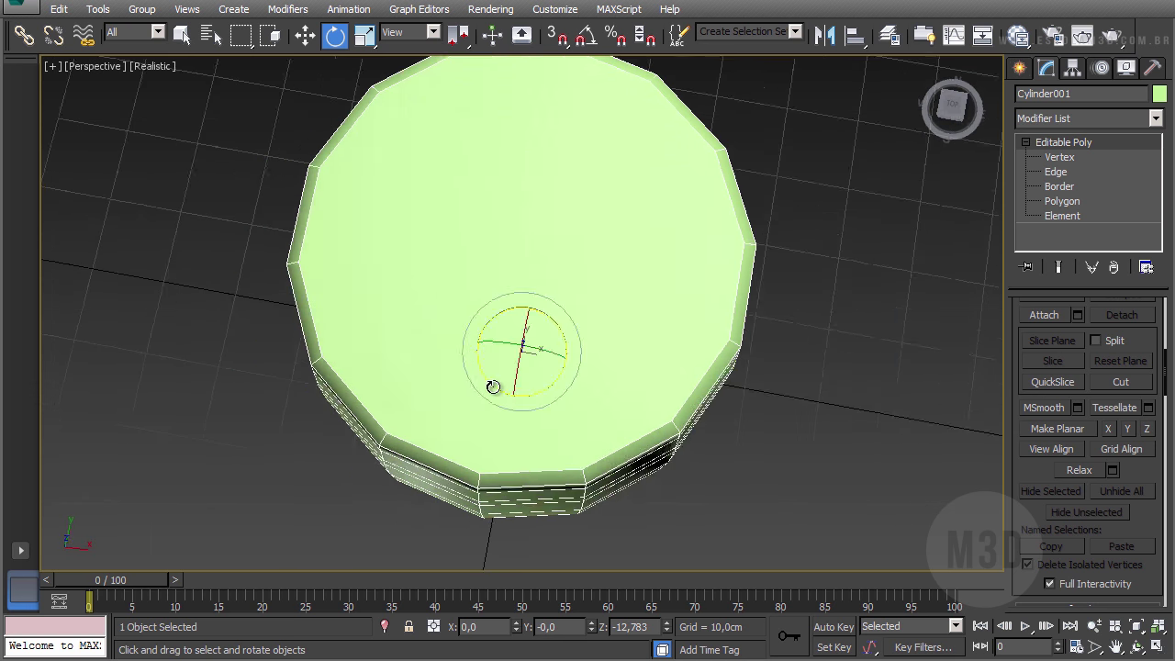
pyautogui.keyDown('alt'); pyautogui.moveTo(490, 394); pyautogui.dragTo(452, 322, button='middle'); pyautogui.keyUp('alt')
pyautogui.moveTo(597, 302); pyautogui.dragTo(577, 287, button='middle')
pyautogui.scroll(-5, 576, 287)
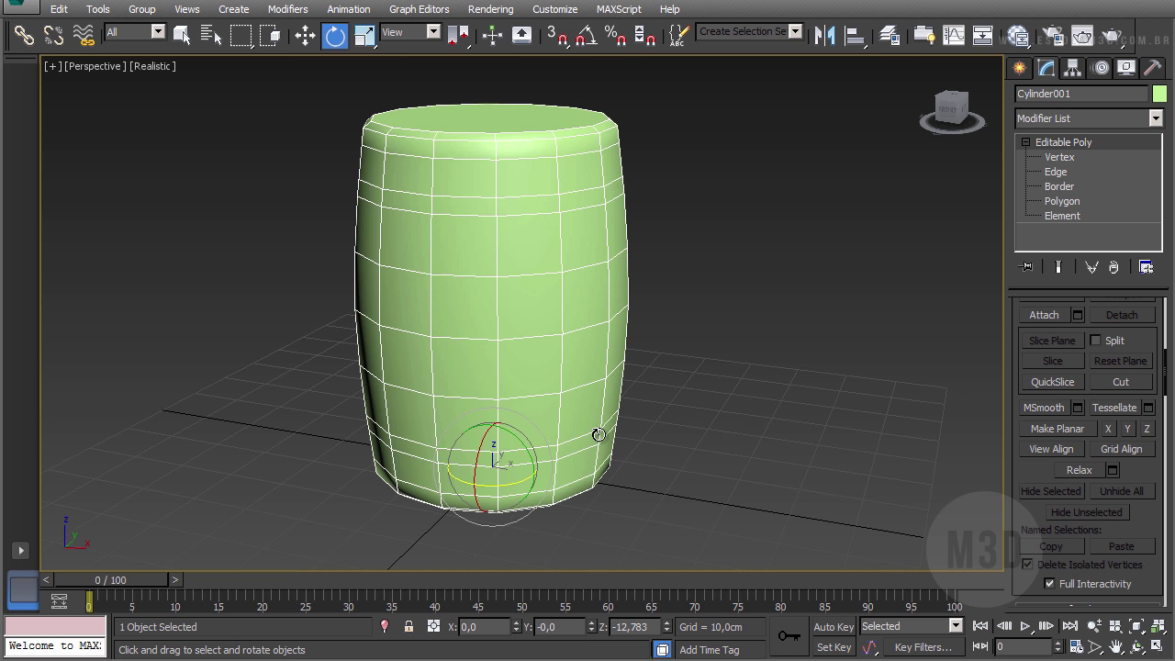
pyautogui.press('f')
pyautogui.moveTo(585, 315); pyautogui.dragTo(614, 285, button='middle')
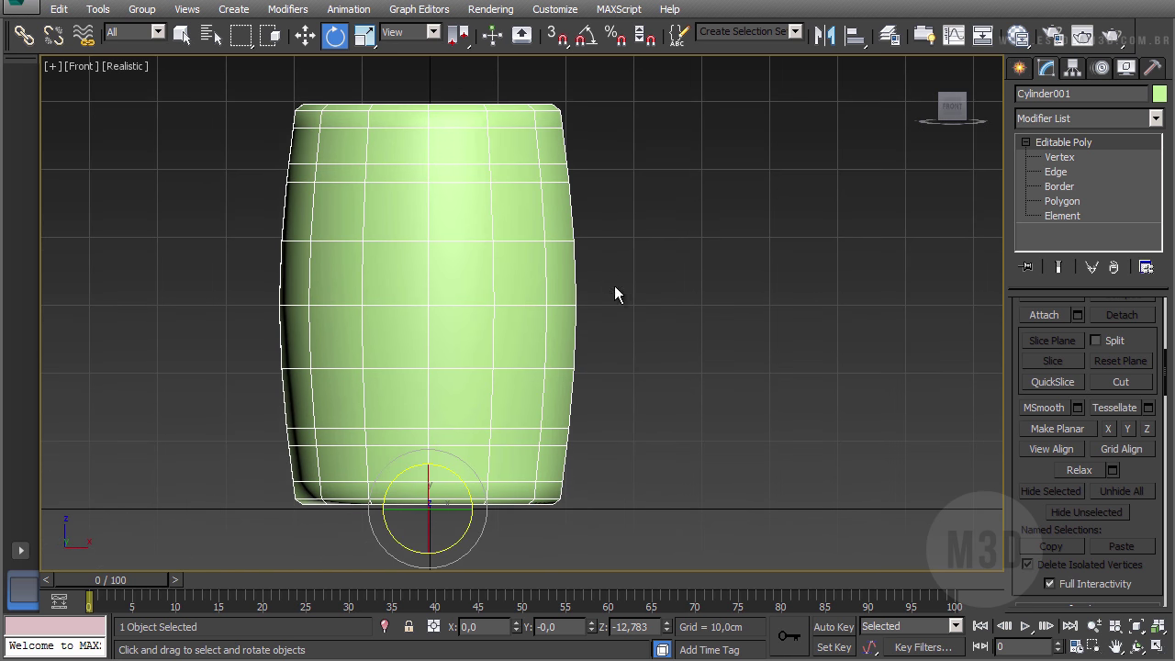
pyautogui.click(1017, 72)
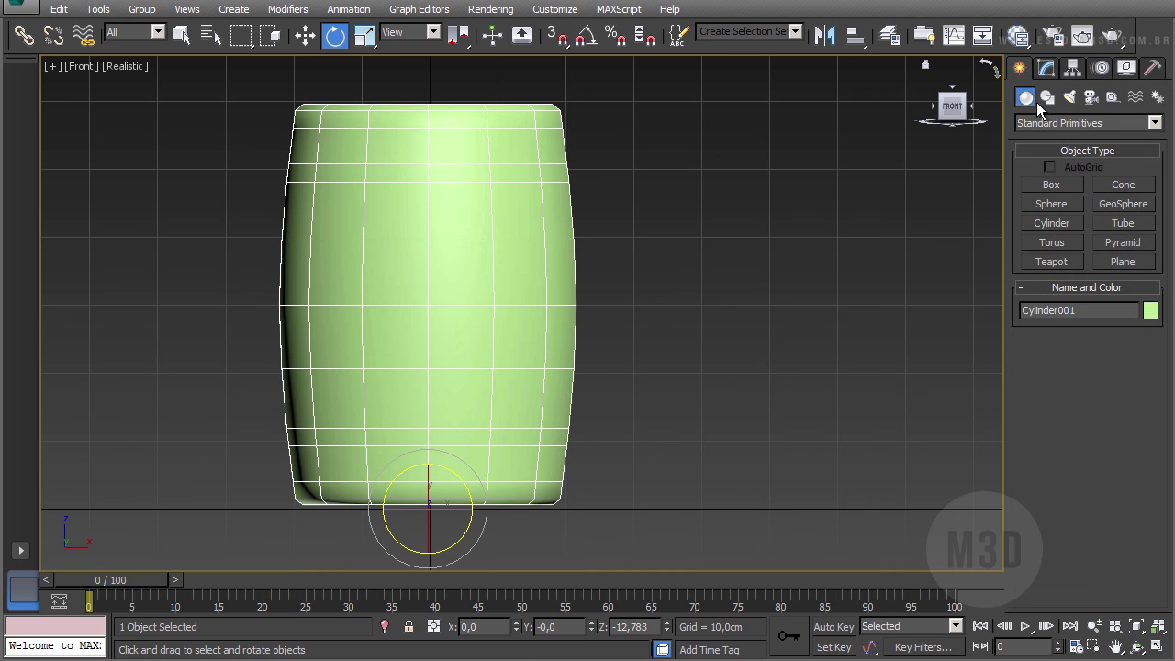
pyautogui.click(1047, 96)
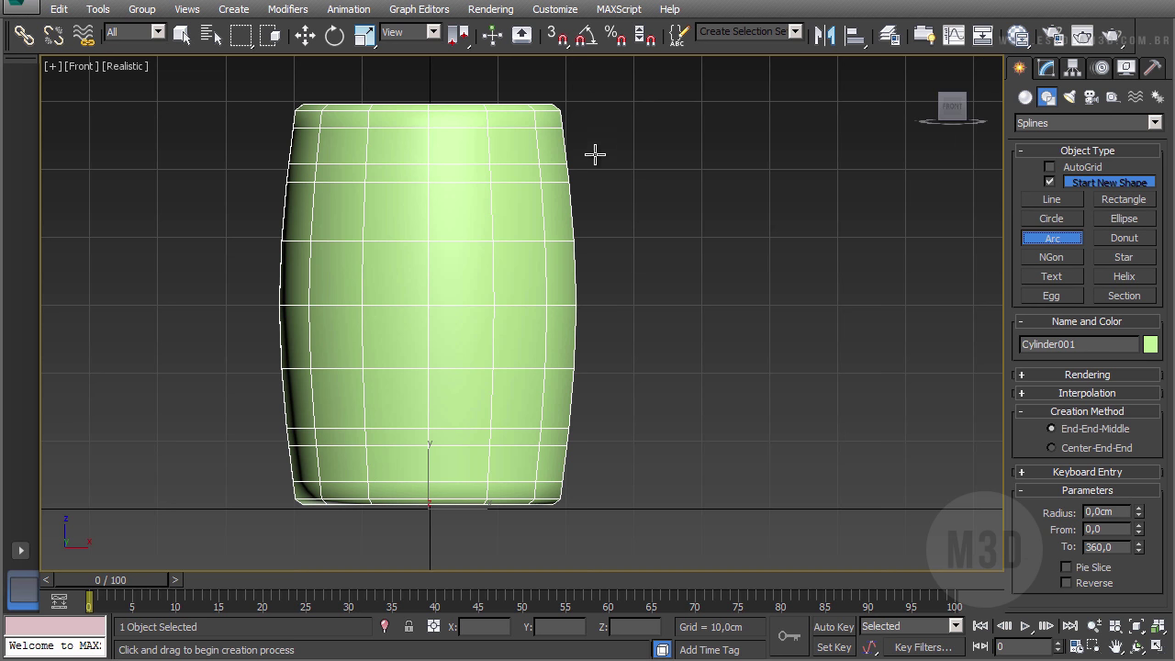
pyautogui.moveTo(592, 148); pyautogui.dragTo(594, 458)
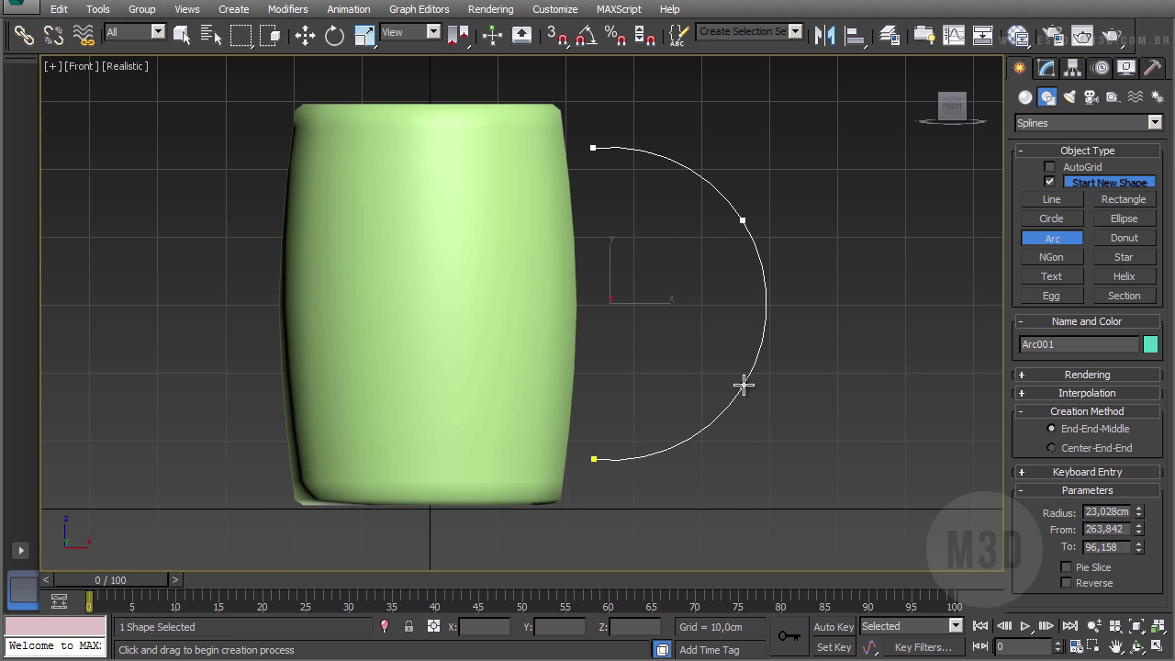
pyautogui.click(743, 386)
# Step: Move the arc to about X 22.5 cm and Y -0.38 cm so its ends enter the body, displaying edged faces in the top view
pyautogui.click(306, 35)
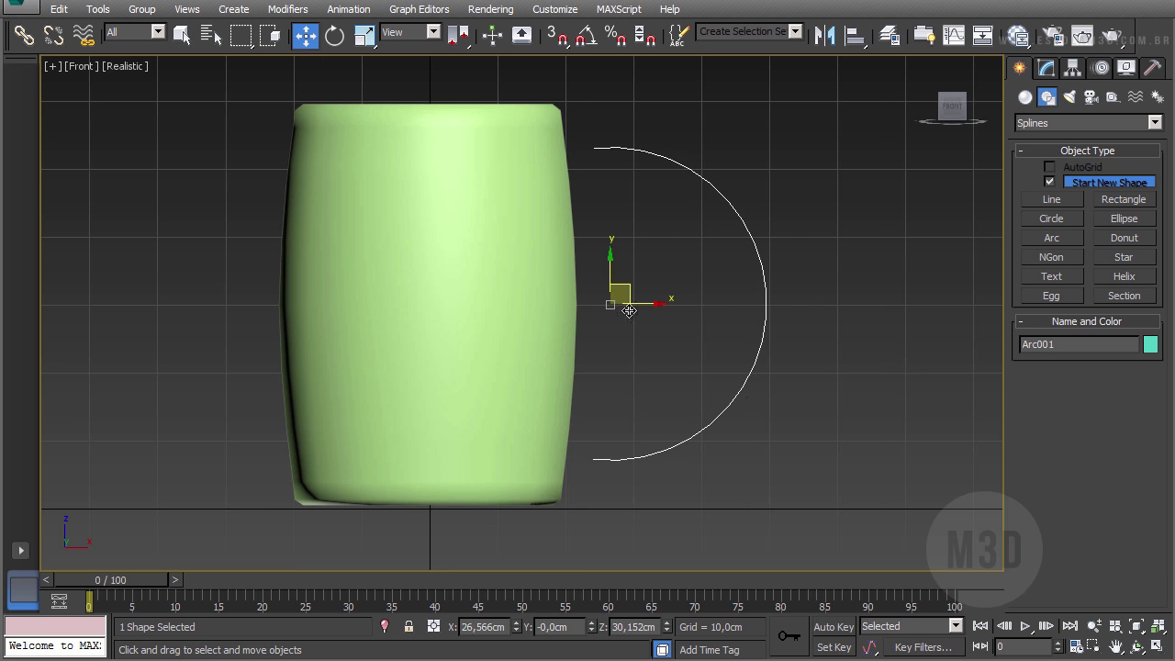
pyautogui.moveTo(647, 304); pyautogui.dragTo(618, 304)
pyautogui.press('t')
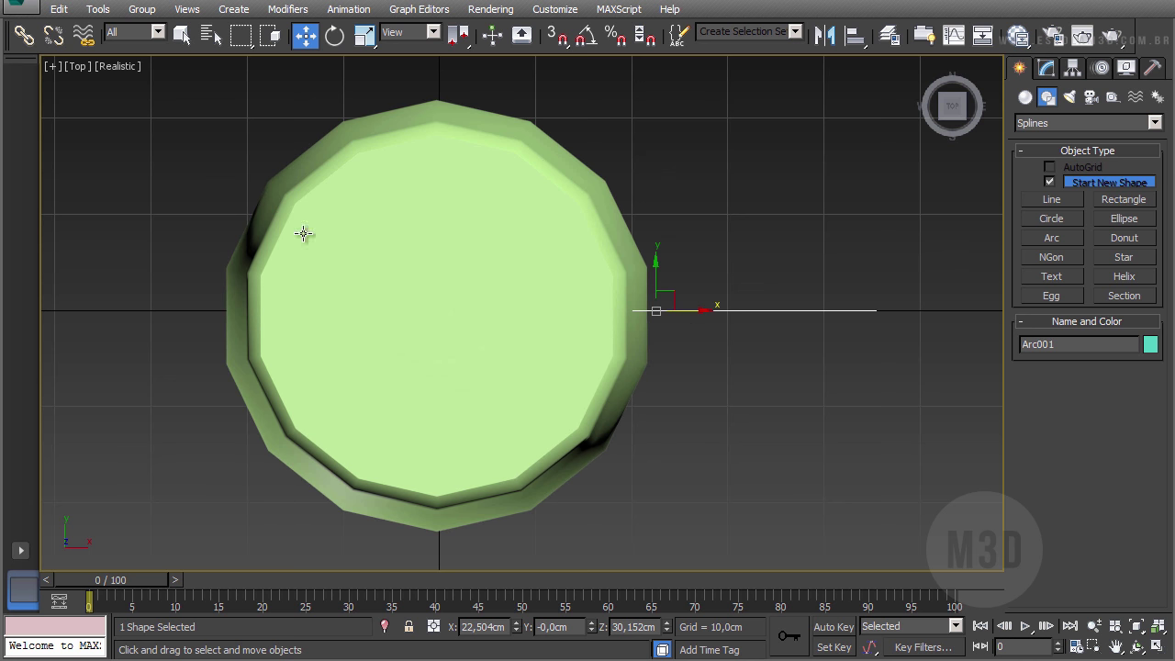
pyautogui.click(122, 65)
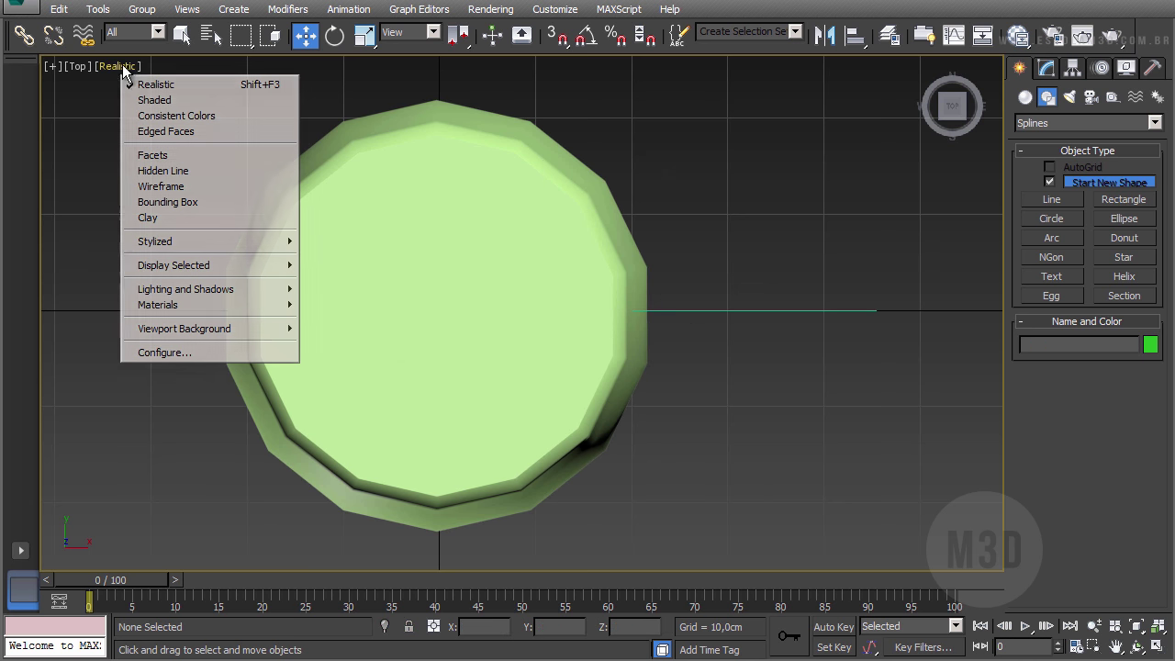
pyautogui.click(229, 130)
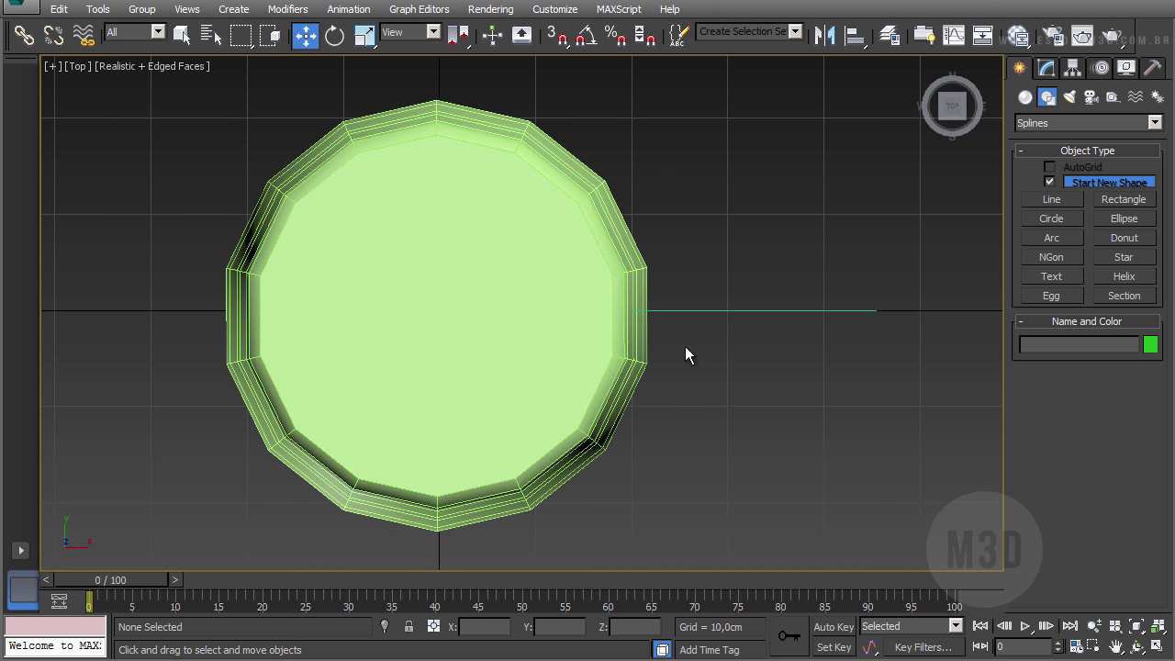
pyautogui.click(823, 314)
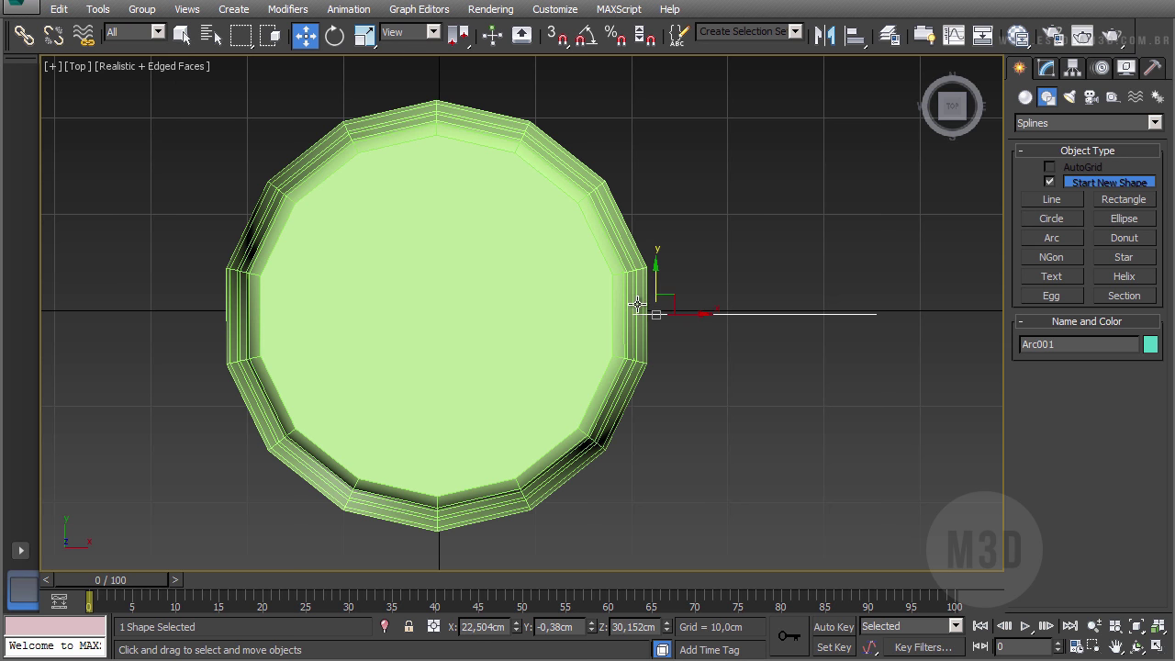
# Step: Examine the arc's ends against the body's polygons in perspective and open the arc's interpolation settings
pyautogui.press('p')
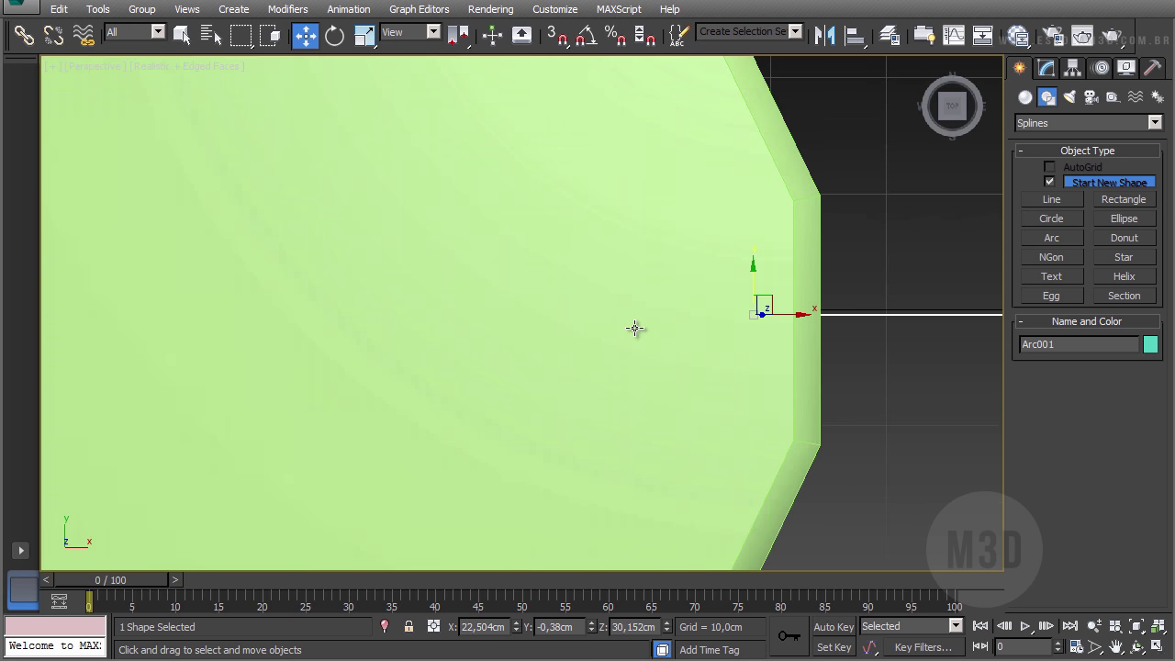
pyautogui.press('z')
pyautogui.keyDown('alt'); pyautogui.moveTo(629, 324); pyautogui.dragTo(618, 293); pyautogui.keyUp('alt')
pyautogui.keyDown('alt'); pyautogui.moveTo(619, 296); pyautogui.dragTo(508, 368, button='middle'); pyautogui.keyUp('alt')
pyautogui.keyDown('alt'); pyautogui.moveTo(507, 367); pyautogui.dragTo(482, 336, button='middle'); pyautogui.keyUp('alt')
pyautogui.moveTo(482, 336); pyautogui.dragTo(556, 313, button='middle')
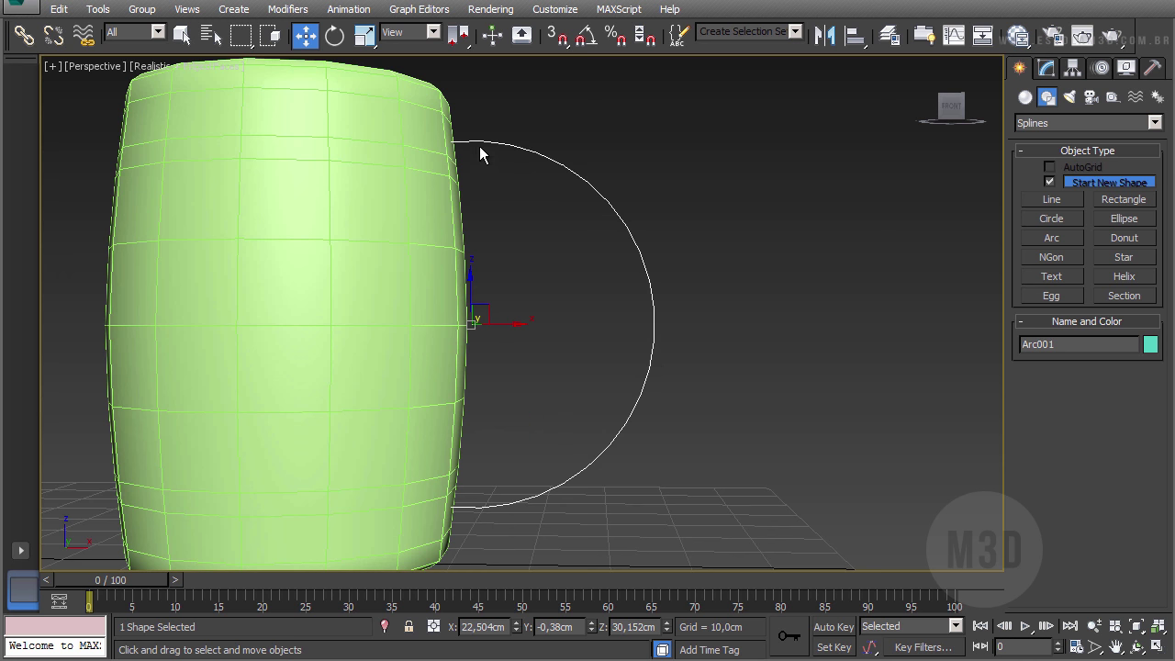
pyautogui.click(1044, 72)
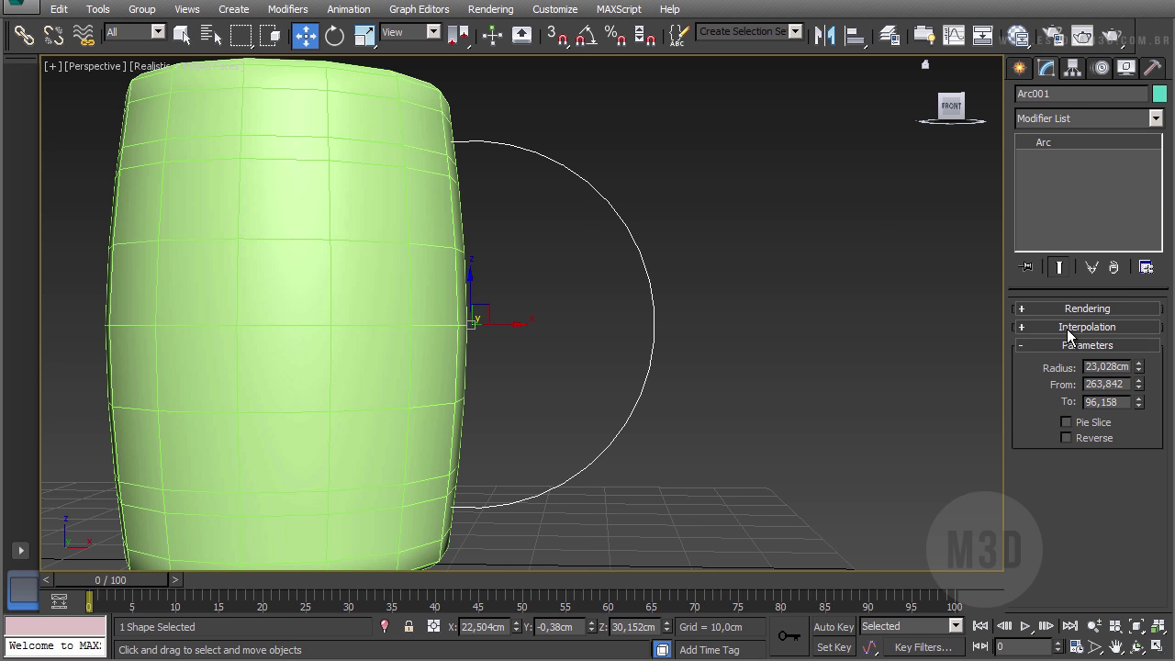
pyautogui.click(1067, 328)
pyautogui.click(1067, 379)
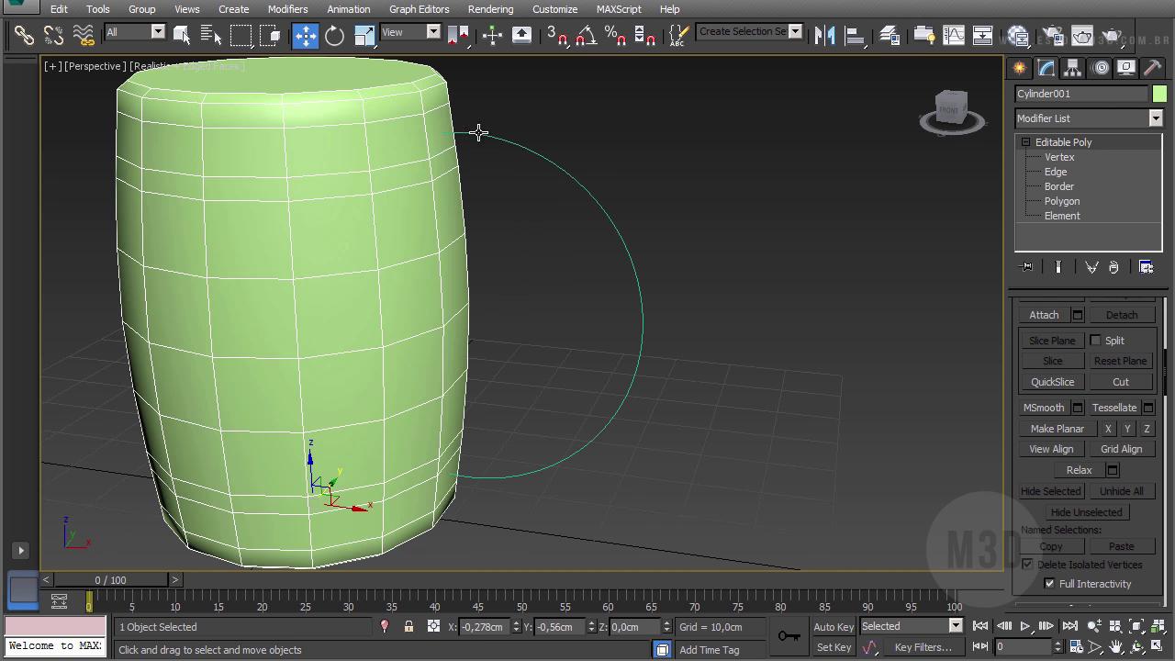
# Step: Extrude the body polygon at the arc's lower end along the arc spline using 12 segments
pyautogui.click(1062, 201)
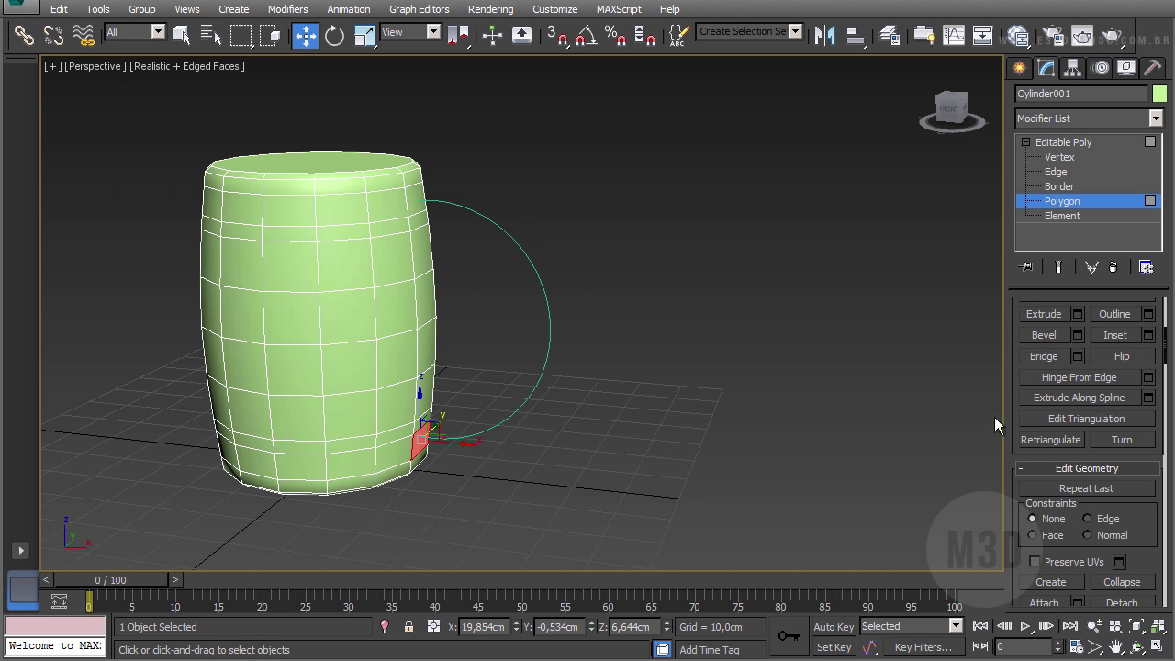
pyautogui.click(1147, 397)
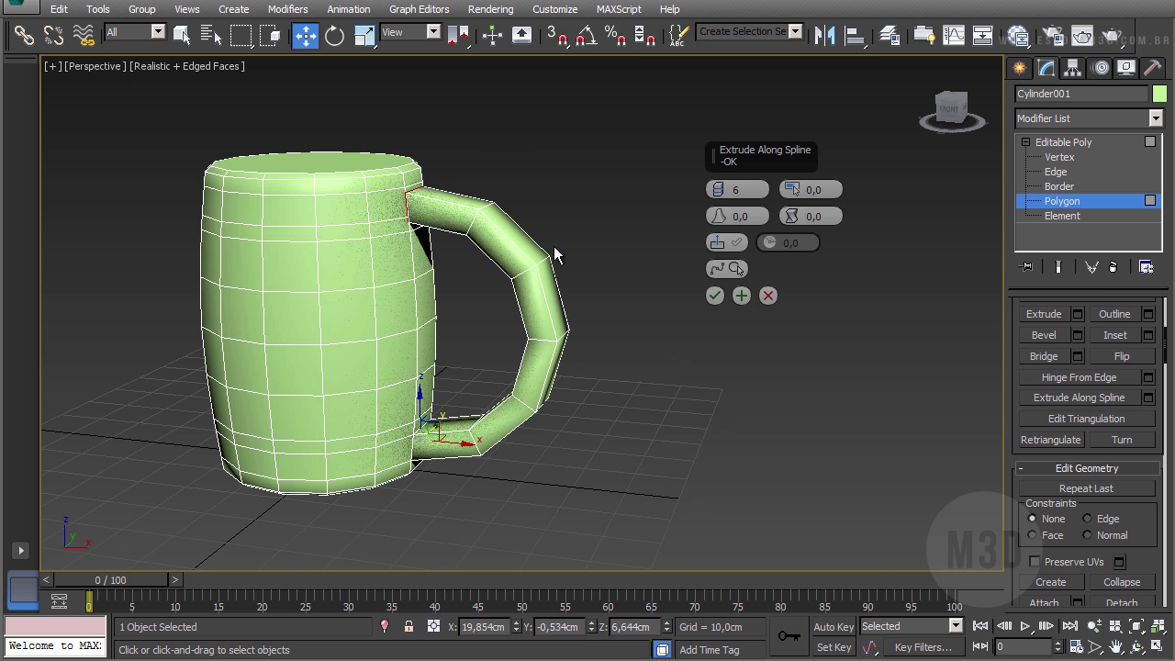
pyautogui.scroll(5, 508, 342)
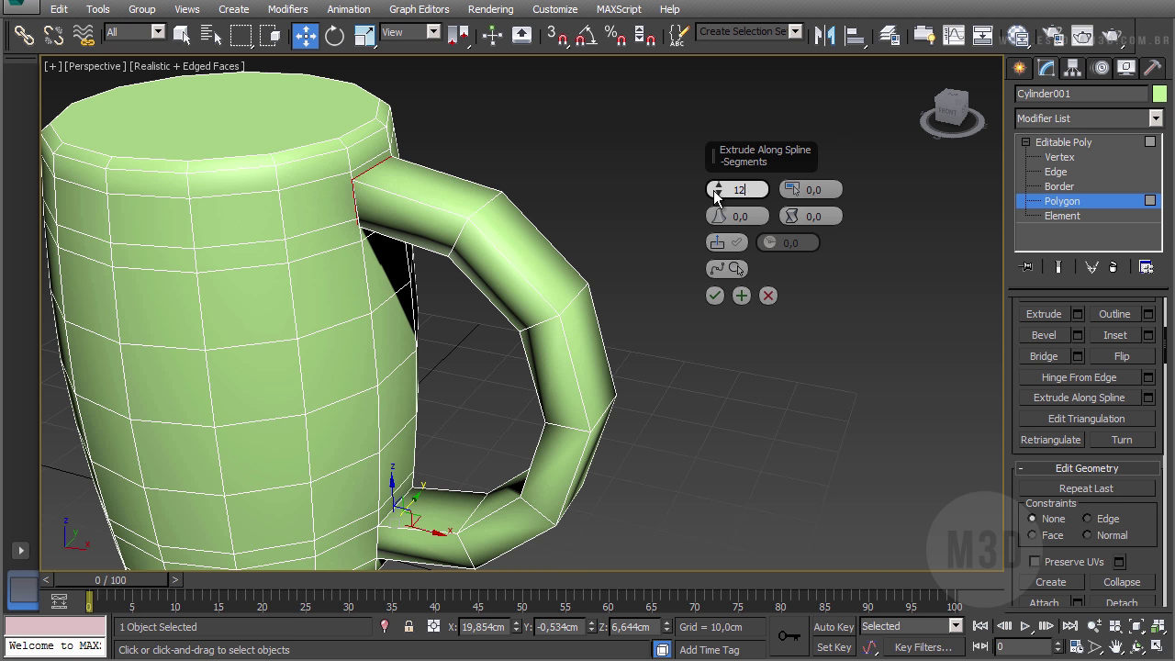
pyautogui.press('Tab')
pyautogui.keyDown('alt'); pyautogui.moveTo(495, 321); pyautogui.dragTo(435, 163, button='middle'); pyautogui.keyUp('alt')
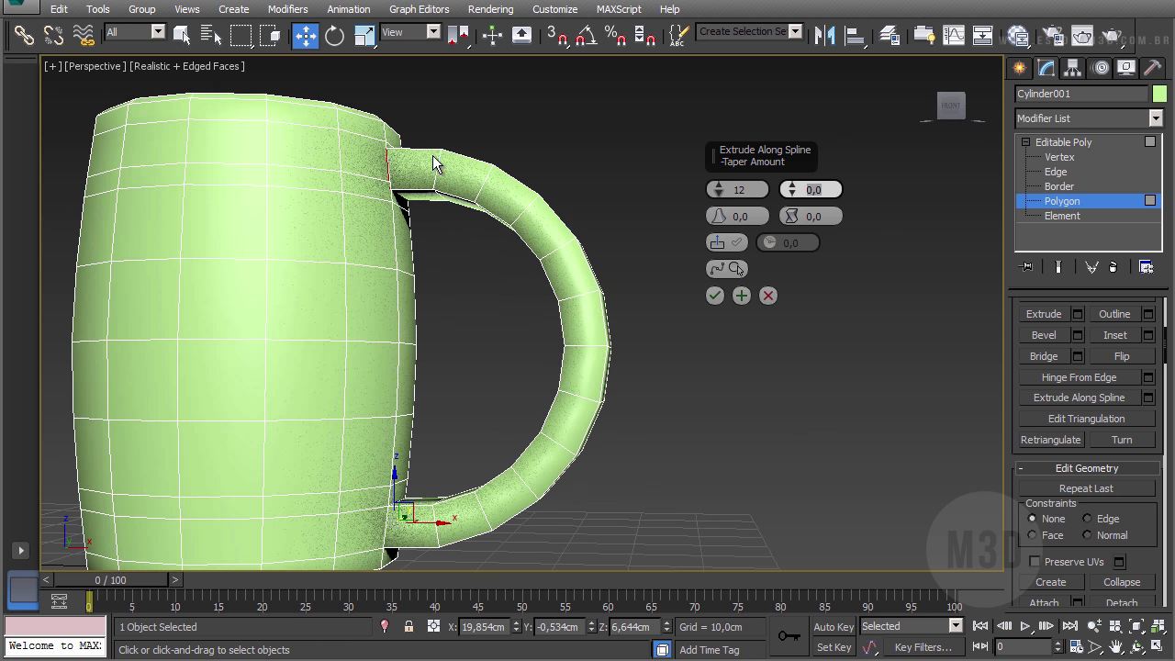
pyautogui.keyDown('alt'); pyautogui.moveTo(613, 266); pyautogui.dragTo(588, 308, button='middle'); pyautogui.keyUp('alt')
# Step: Set the handle extrusion's taper curve to -3.0 and accept the Extrude Along Spline operation
pyautogui.moveTo(716, 215)
pyautogui.mouseDown()
pyautogui.moveTo(720, 203)
pyautogui.moveTo(723, 218)
pyautogui.mouseUp()
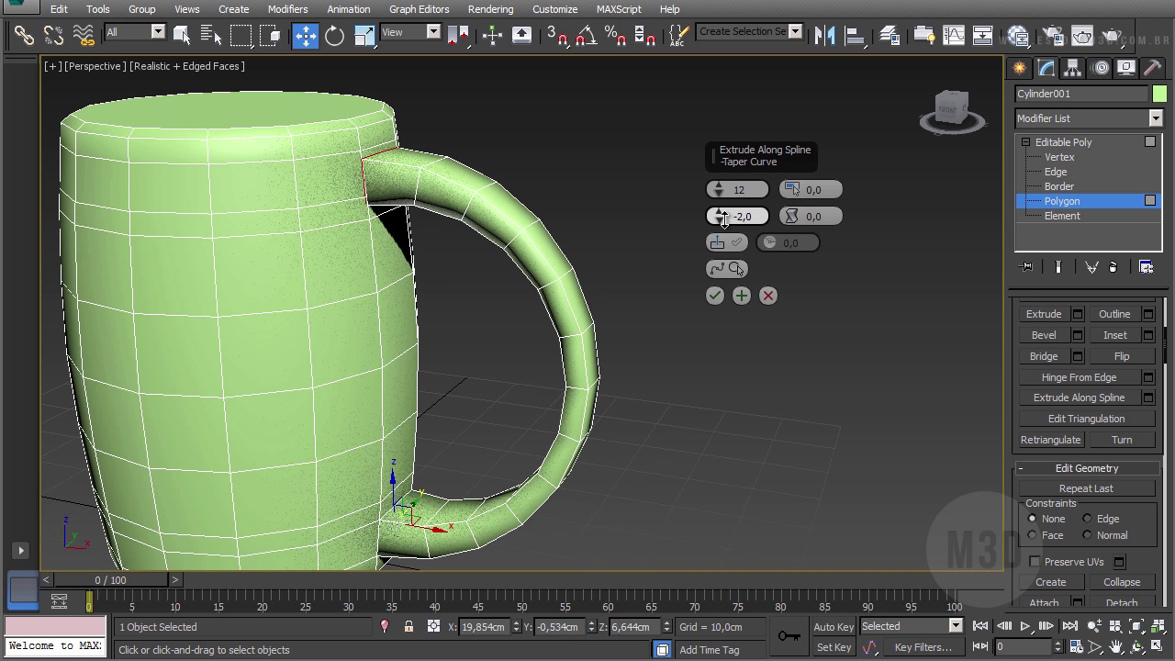
pyautogui.keyDown('alt'); pyautogui.moveTo(661, 248); pyautogui.dragTo(486, 229, button='middle'); pyautogui.keyUp('alt')
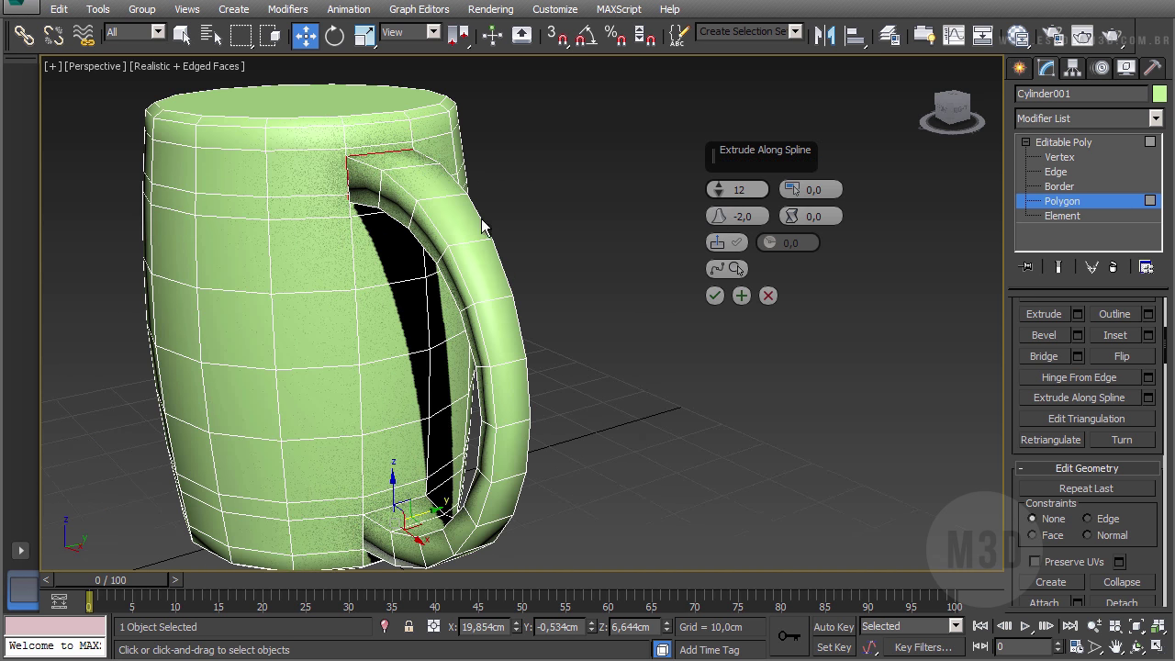
pyautogui.moveTo(722, 214); pyautogui.dragTo(721, 217)
pyautogui.click(722, 219)
pyautogui.click(723, 214)
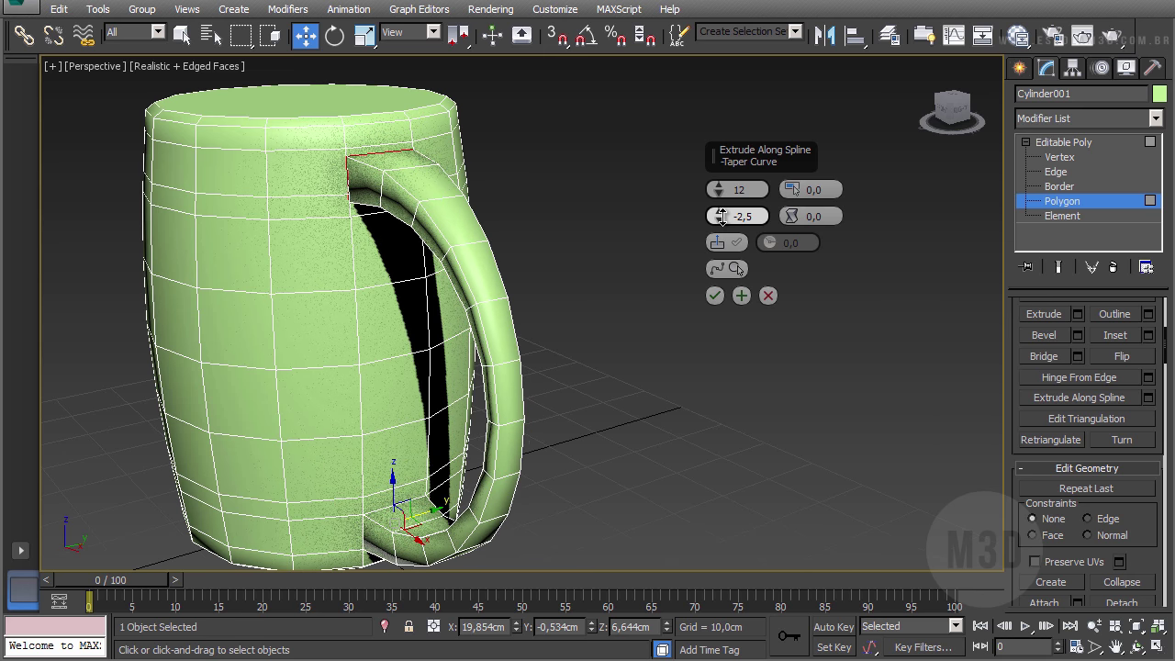
pyautogui.keyDown('alt'); pyautogui.moveTo(536, 287); pyautogui.dragTo(589, 270, button='middle'); pyautogui.keyUp('alt')
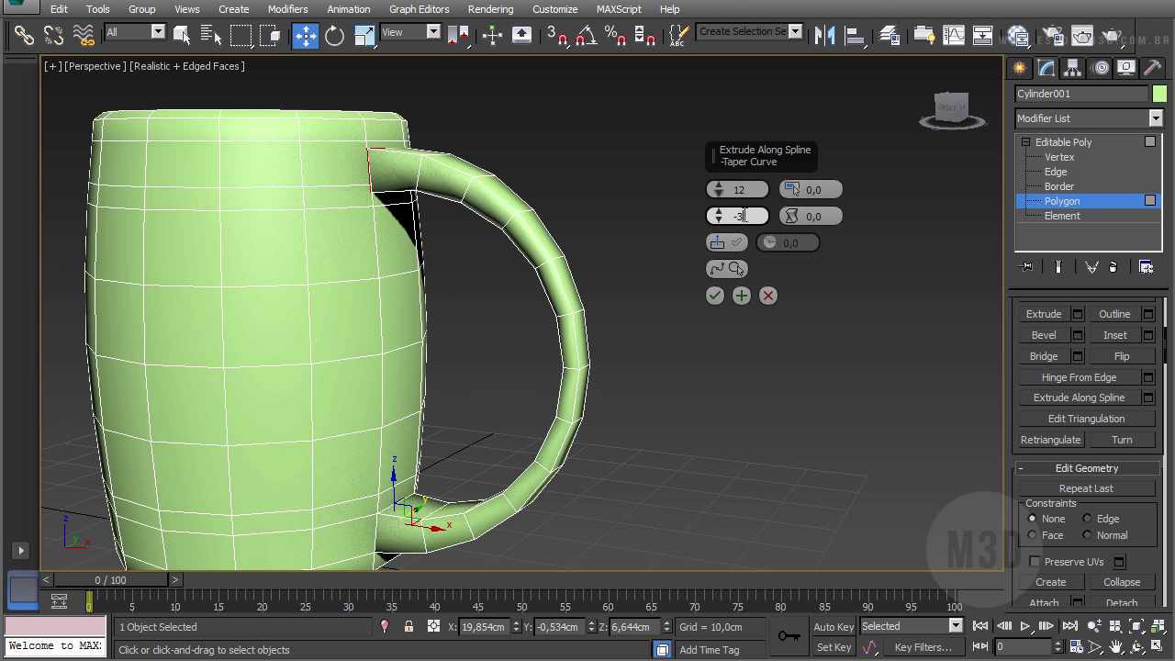
pyautogui.press('Return')
pyautogui.keyDown('alt'); pyautogui.moveTo(573, 258); pyautogui.dragTo(590, 233, button='middle'); pyautogui.keyUp('alt')
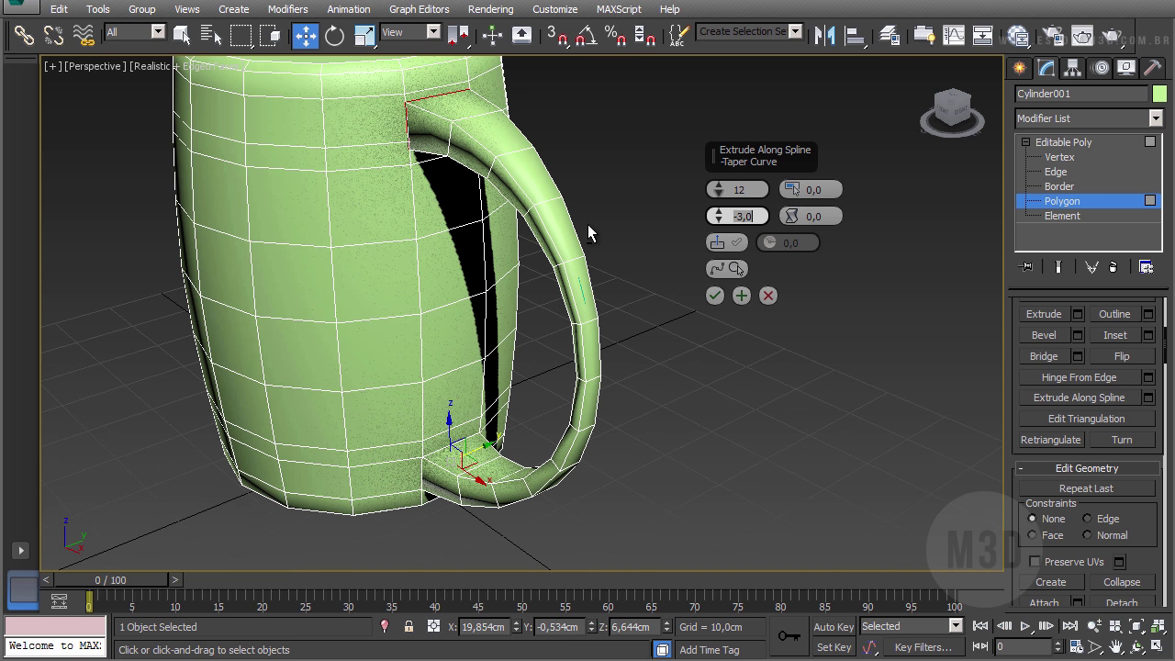
pyautogui.click(714, 295)
# Step: Move the handle's upper end face outward from the body to about X 21.48 cm
pyautogui.scroll(4, 560, 294)
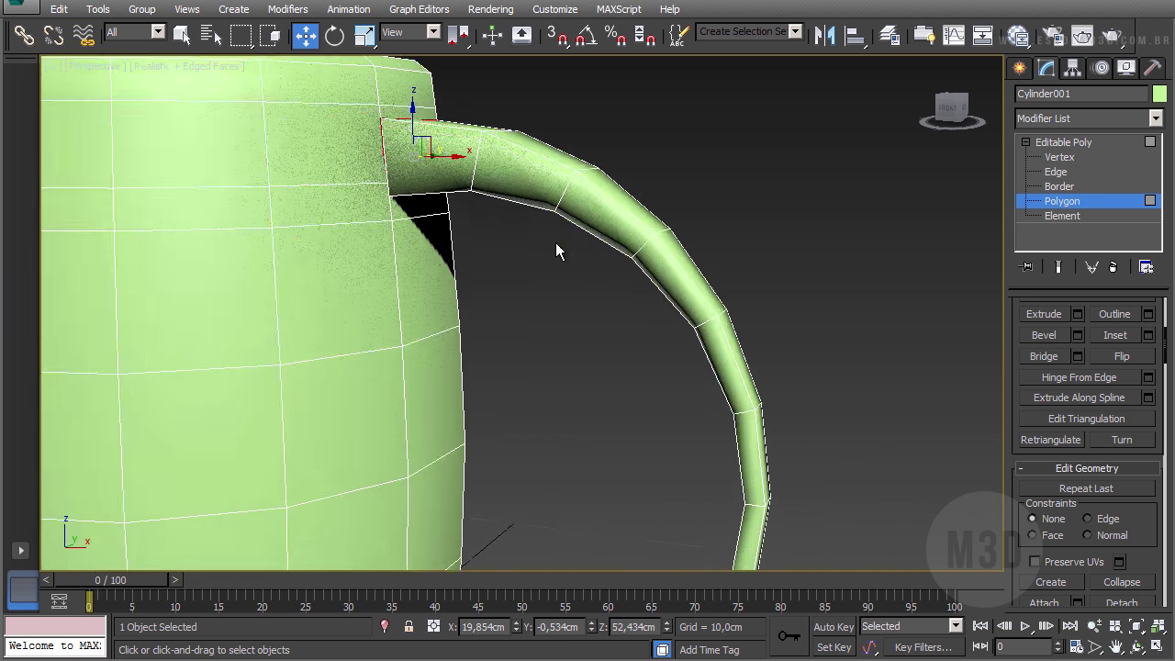
pyautogui.keyDown('alt'); pyautogui.moveTo(555, 242); pyautogui.dragTo(536, 208, button='middle'); pyautogui.keyUp('alt')
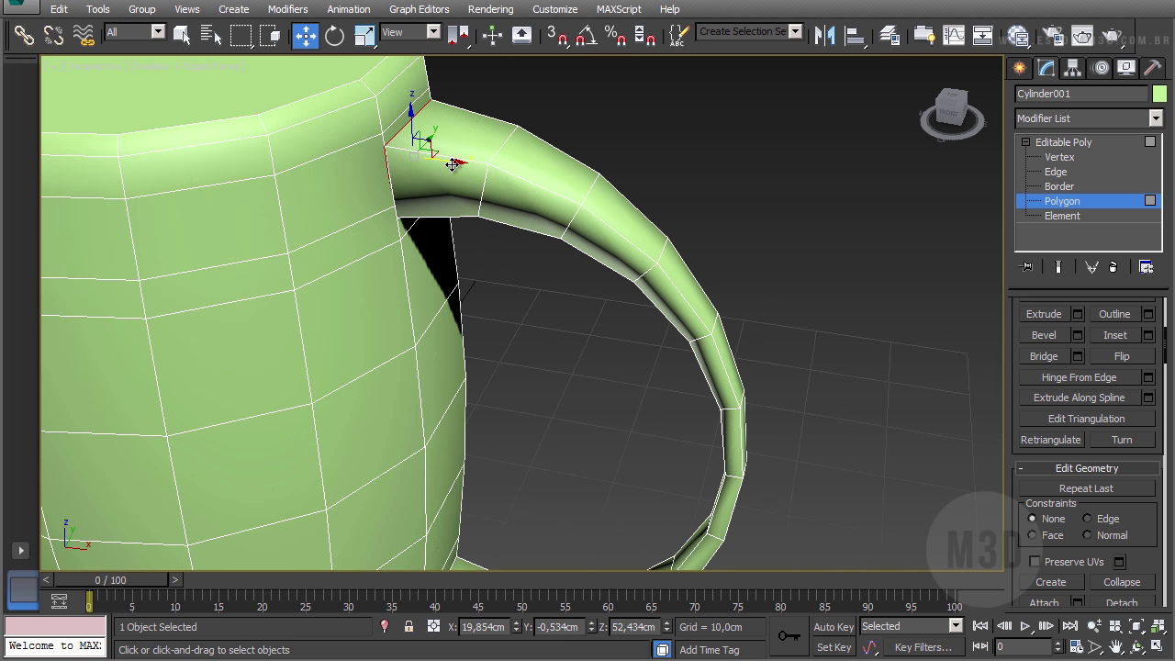
pyautogui.moveTo(452, 164); pyautogui.dragTo(483, 168)
pyautogui.keyDown('alt'); pyautogui.moveTo(527, 284); pyautogui.dragTo(388, 487, button='middle'); pyautogui.keyUp('alt')
pyautogui.moveTo(674, 233)
pyautogui.keyDown('alt'); pyautogui.mouseDown(button='middle')
pyautogui.moveTo(634, 302)
pyautogui.moveTo(661, 440)
pyautogui.moveTo(515, 263)
pyautogui.moveTo(513, 237)
pyautogui.moveTo(439, 132)
pyautogui.moveTo(459, 133)
pyautogui.mouseUp(button='middle'); pyautogui.keyUp('alt')
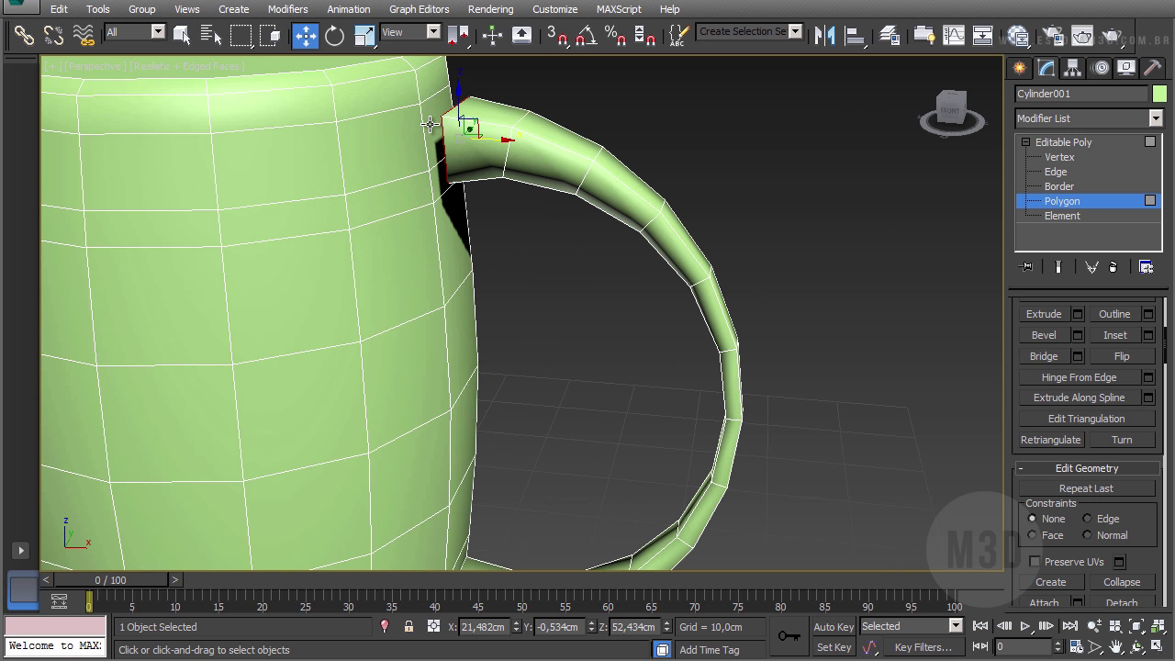
# Step: Raise the handle's upper end face to about Z 53.5 cm in the front view, level with the facing body polygon
pyautogui.press('f')
pyautogui.scroll(4, 514, 262)
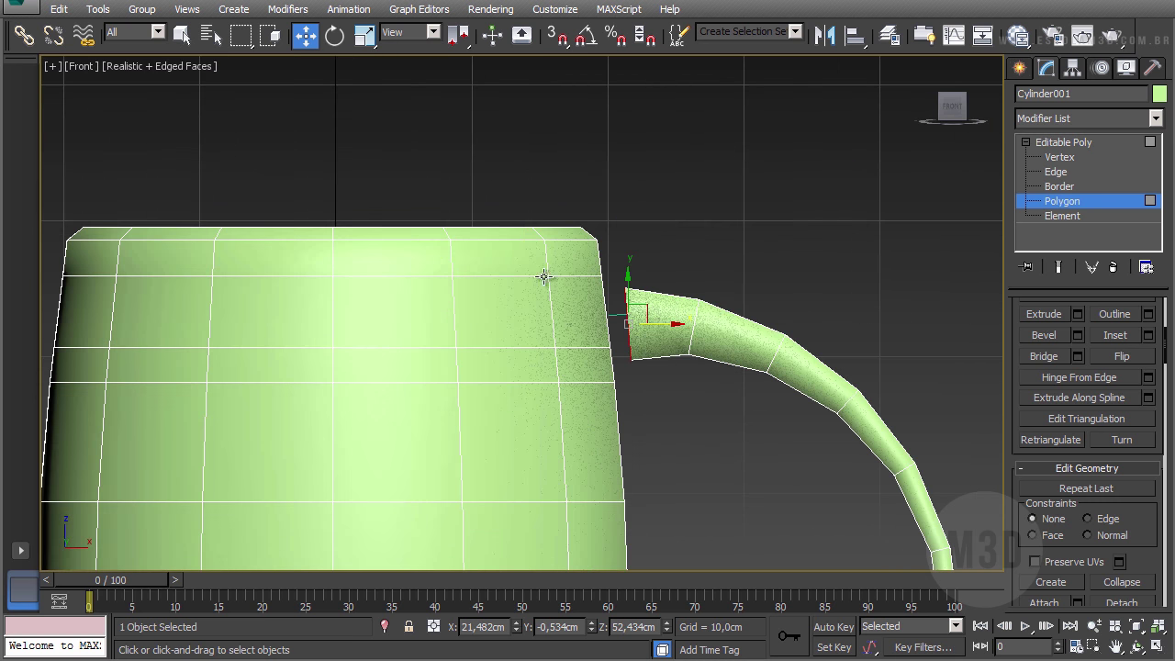
pyautogui.moveTo(544, 276); pyautogui.dragTo(498, 249, button='middle')
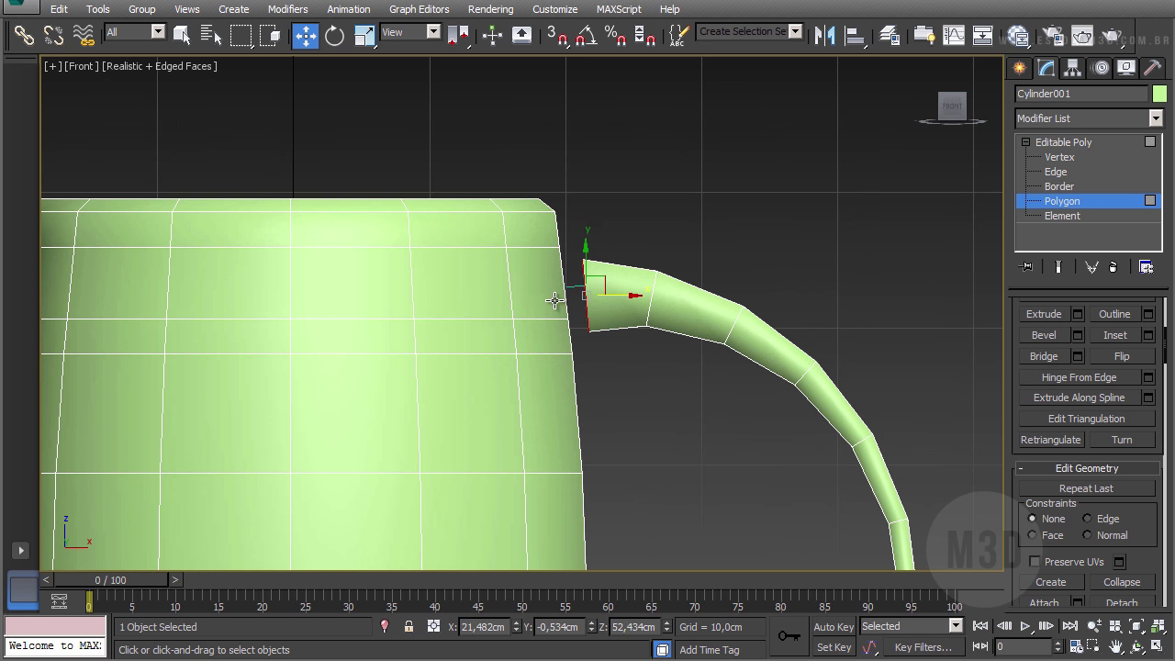
pyautogui.moveTo(609, 275); pyautogui.dragTo(610, 266)
pyautogui.click(849, 241)
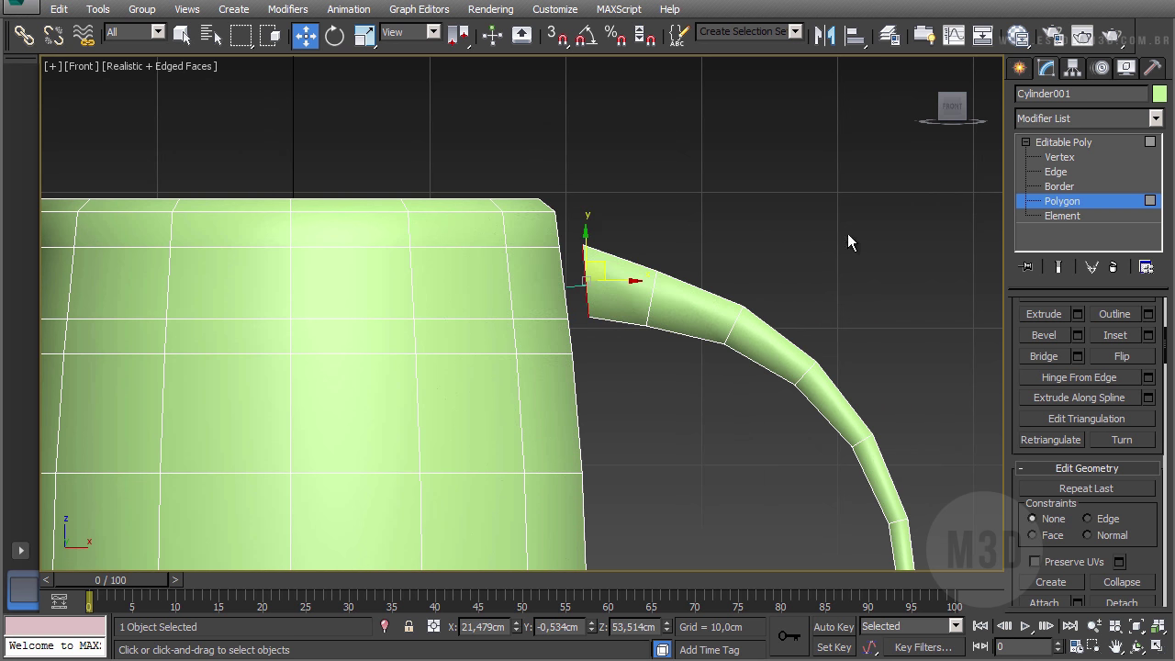
# Step: Move the handle's second and third vertex rings from the upper end slightly up and outward, the third to about X 32.6 cm, Z 50.4 cm
pyautogui.press('1')
pyautogui.moveTo(634, 333); pyautogui.dragTo(625, 347)
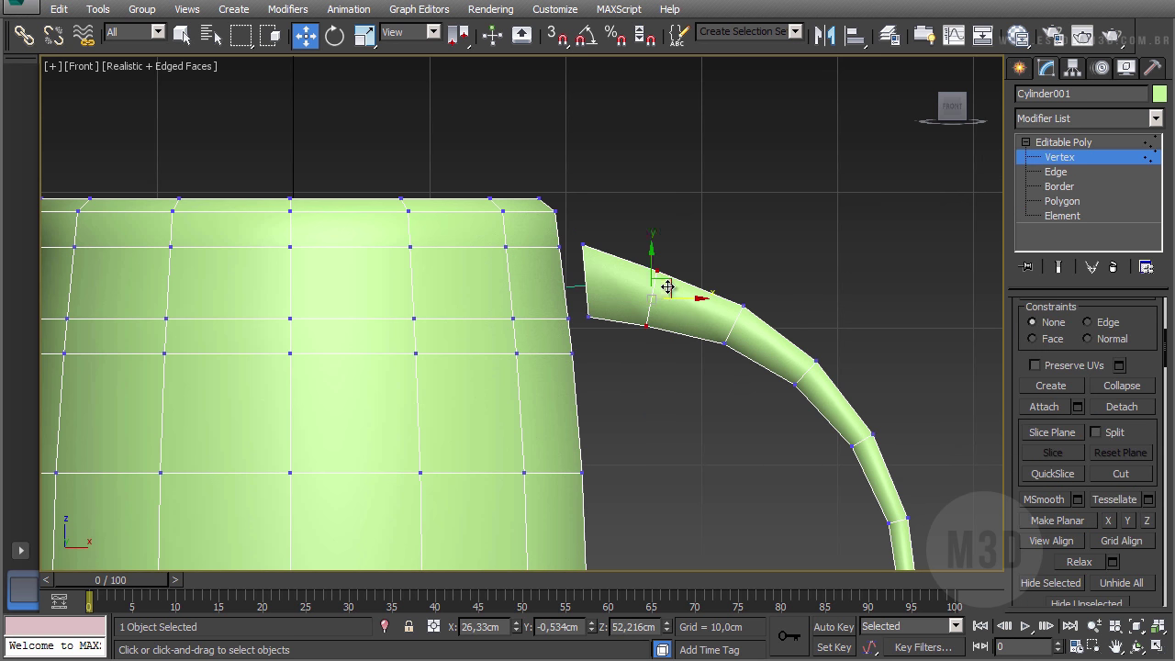
pyautogui.moveTo(668, 286); pyautogui.dragTo(673, 278)
pyautogui.moveTo(785, 264); pyautogui.dragTo(711, 358)
pyautogui.moveTo(753, 305); pyautogui.dragTo(757, 303)
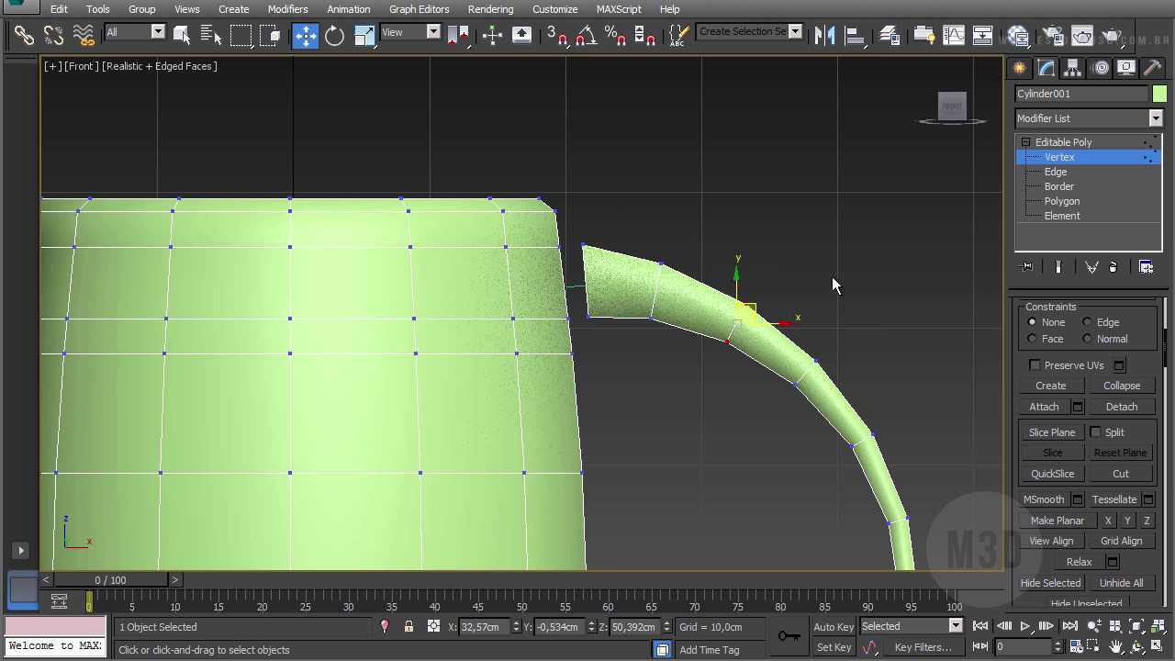
# Step: Select the two full edge loops around the body that bound the handle's upper attachment area
pyautogui.click(1056, 173)
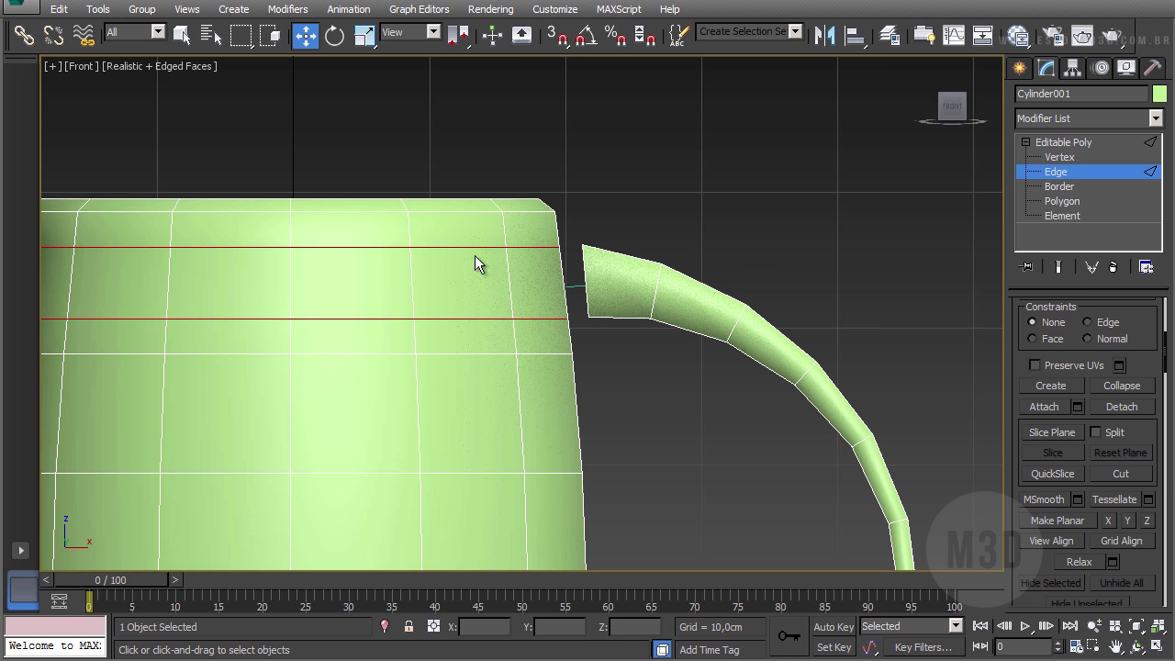
pyautogui.click(378, 247)
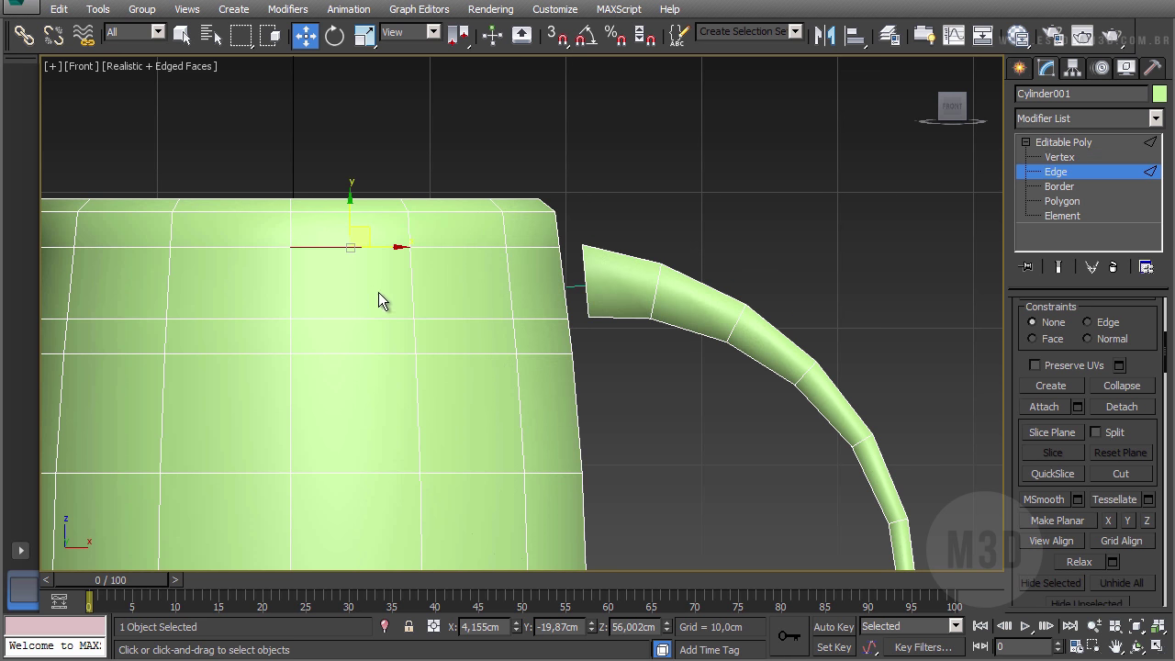
pyautogui.keyDown('ctrl'); pyautogui.click(367, 319); pyautogui.keyUp('ctrl')
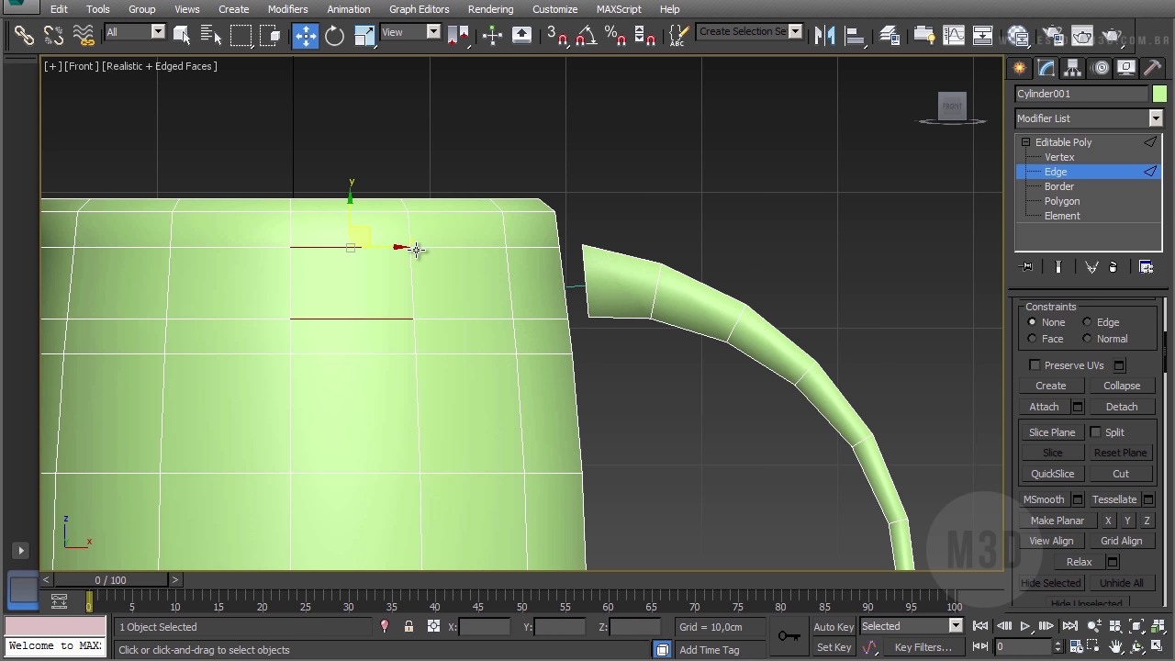
pyautogui.scroll(5, 1154, 332)
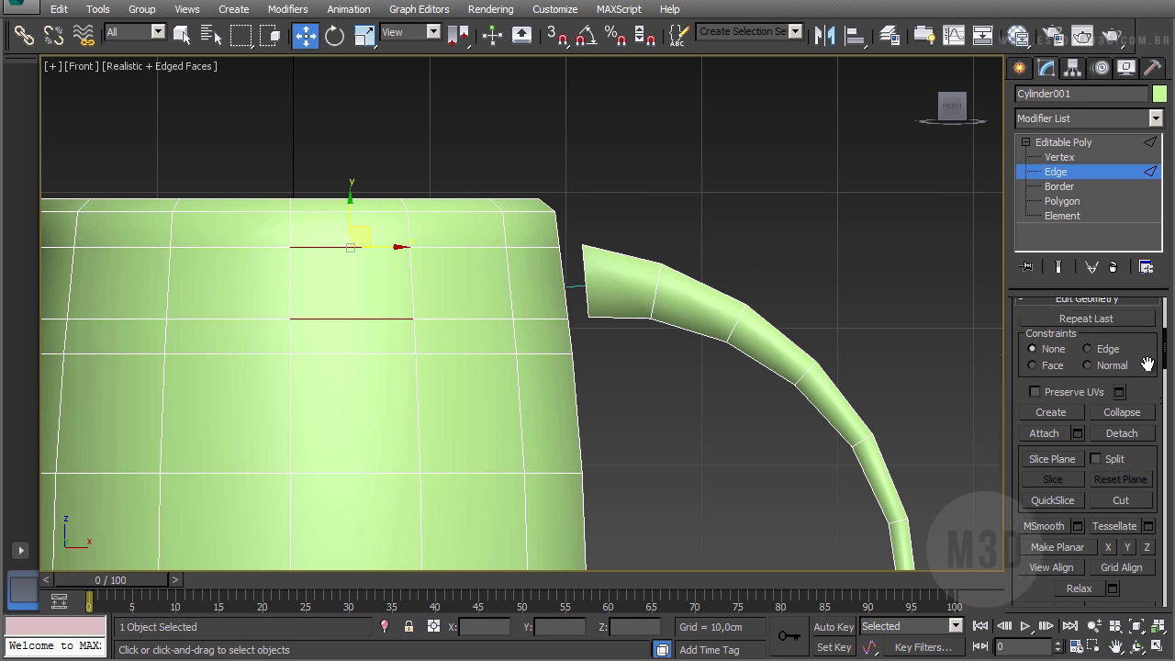
pyautogui.click(1117, 385)
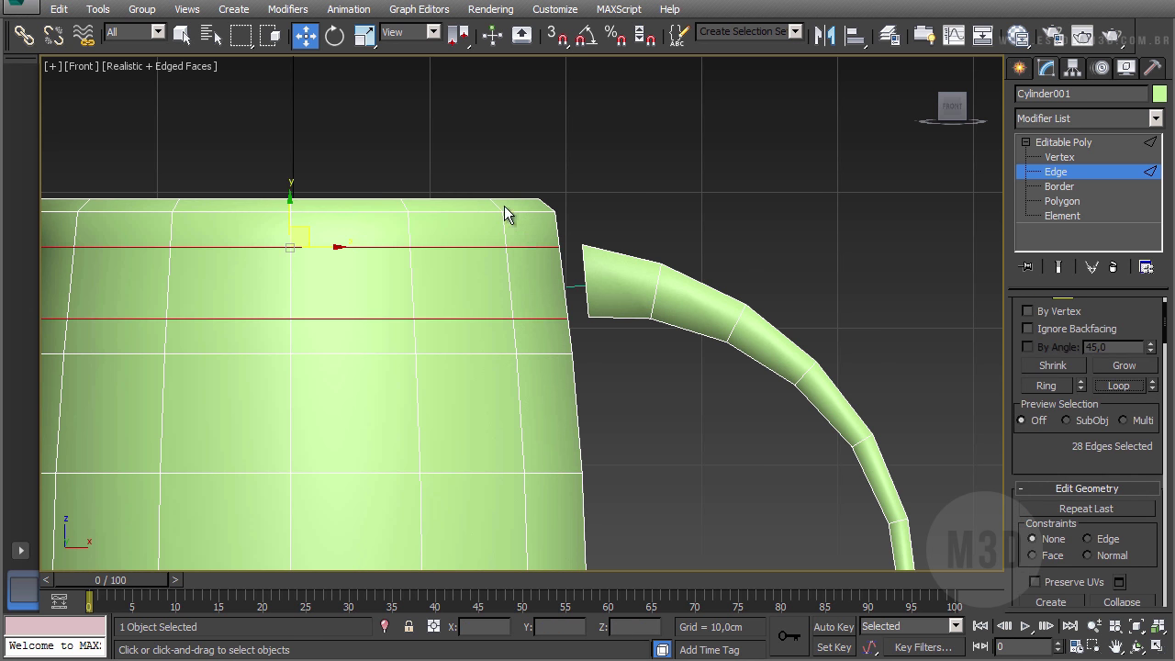
pyautogui.moveTo(293, 211)
pyautogui.mouseDown()
pyautogui.moveTo(294, 196)
pyautogui.moveTo(294, 233)
pyautogui.moveTo(292, 213)
pyautogui.mouseUp()
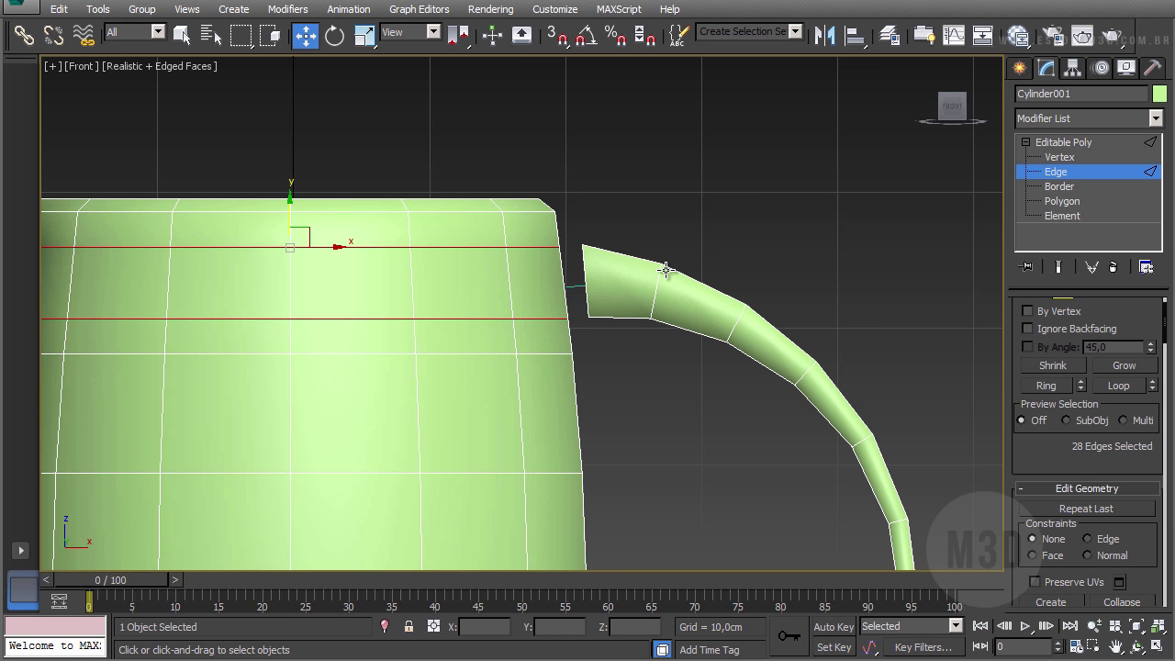
# Step: Return to polygon editing and move the handle's upper end face out to about X 22.3 cm in perspective
pyautogui.click(1062, 201)
pyautogui.click(601, 276)
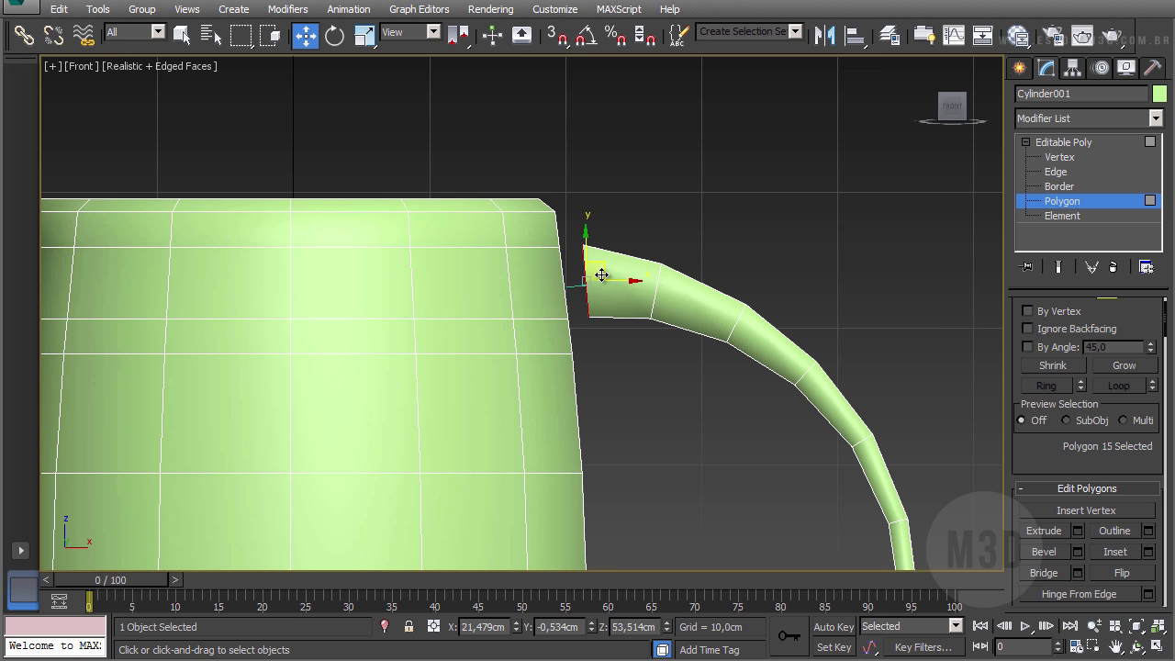
pyautogui.press('p')
pyautogui.moveTo(554, 278)
pyautogui.keyDown('alt'); pyautogui.mouseDown(button='middle')
pyautogui.moveTo(493, 317)
pyautogui.moveTo(551, 308)
pyautogui.mouseUp(button='middle'); pyautogui.keyUp('alt')
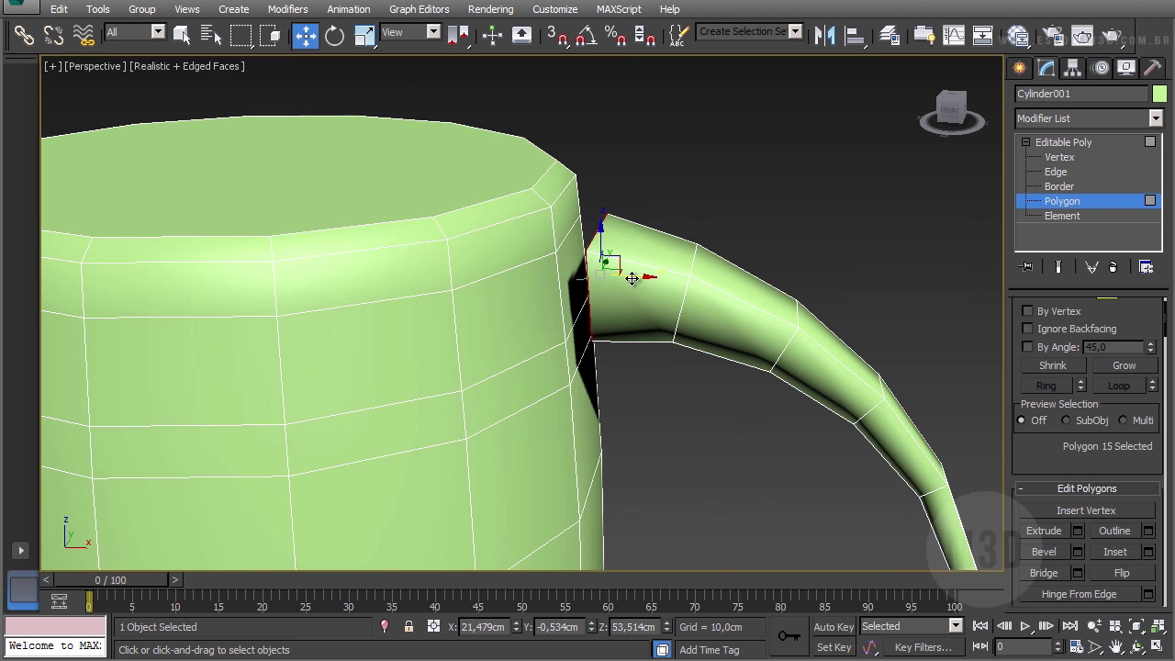
pyautogui.moveTo(633, 278); pyautogui.dragTo(643, 306)
pyautogui.keyDown('alt'); pyautogui.moveTo(646, 304); pyautogui.dragTo(661, 292, button='middle'); pyautogui.keyUp('alt')
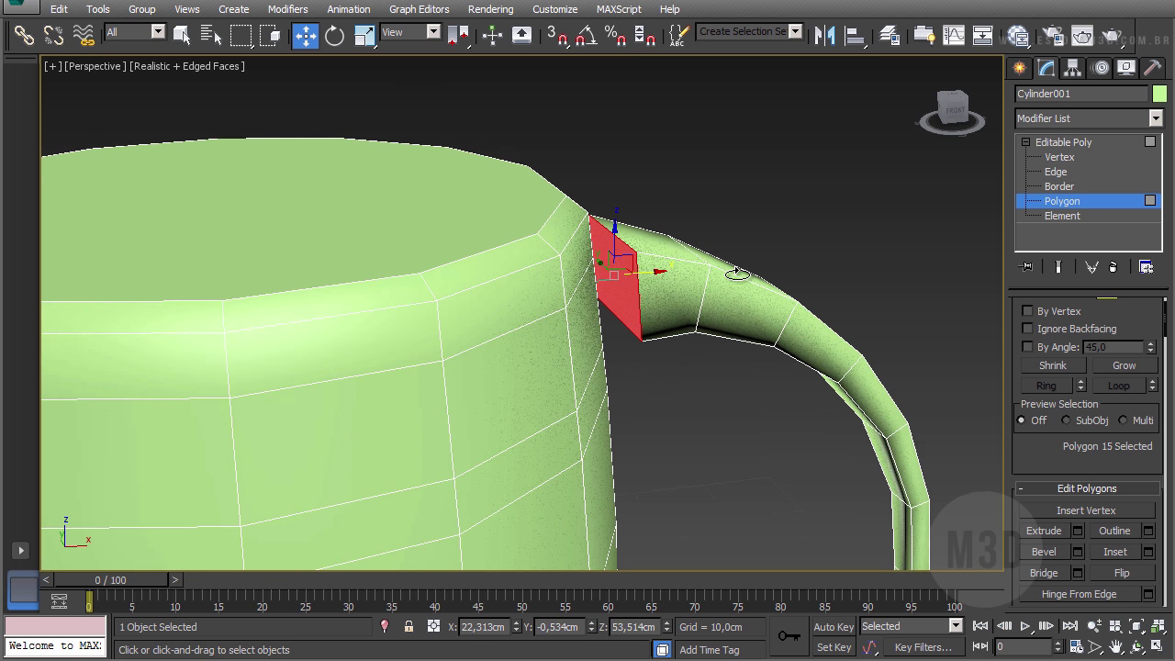
# Step: Delete the handle's upper end face and the body polygon facing it
pyautogui.press('Delete')
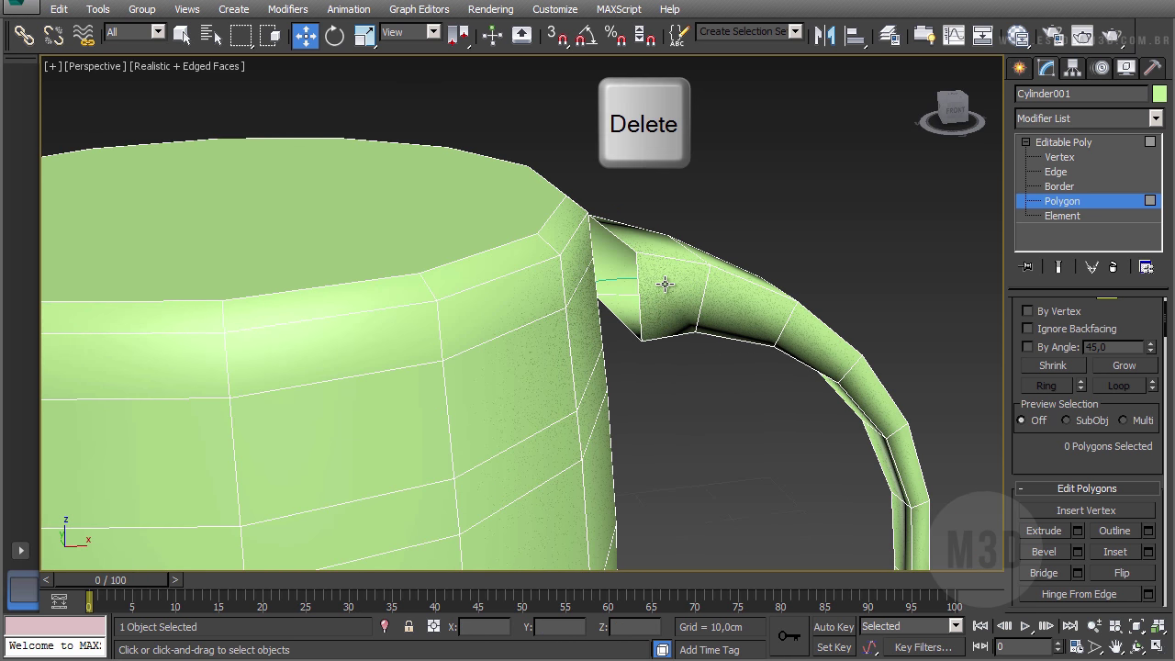
pyautogui.keyDown('alt'); pyautogui.moveTo(668, 283); pyautogui.dragTo(602, 297, button='middle'); pyautogui.keyUp('alt')
pyautogui.click(601, 298)
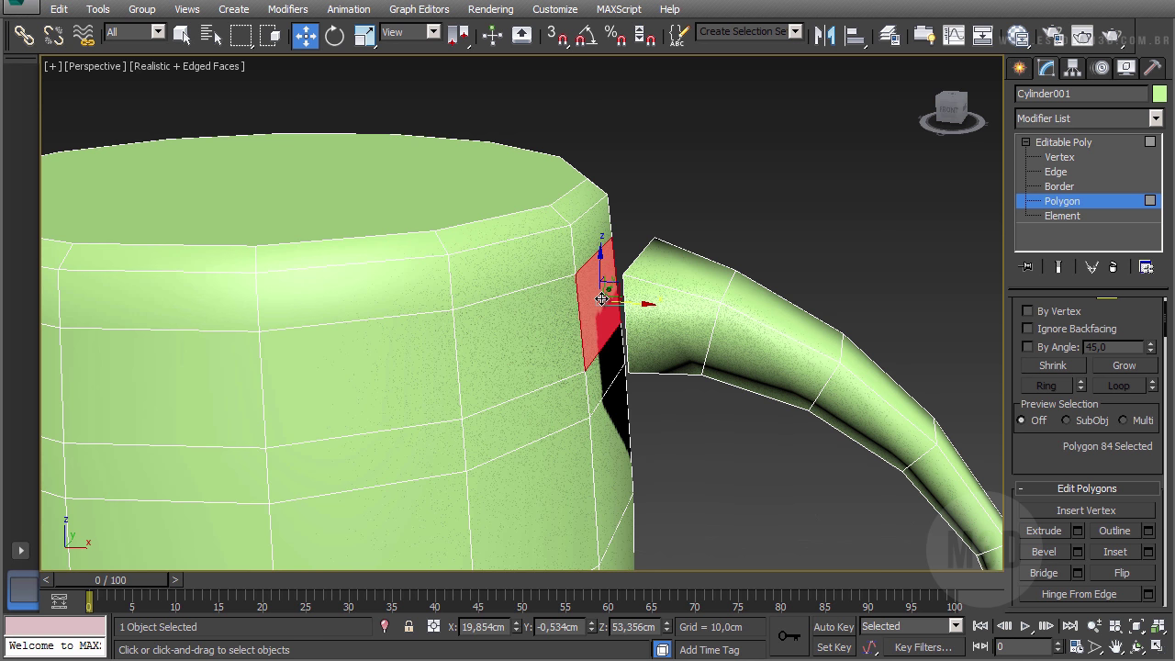
pyautogui.press('Delete')
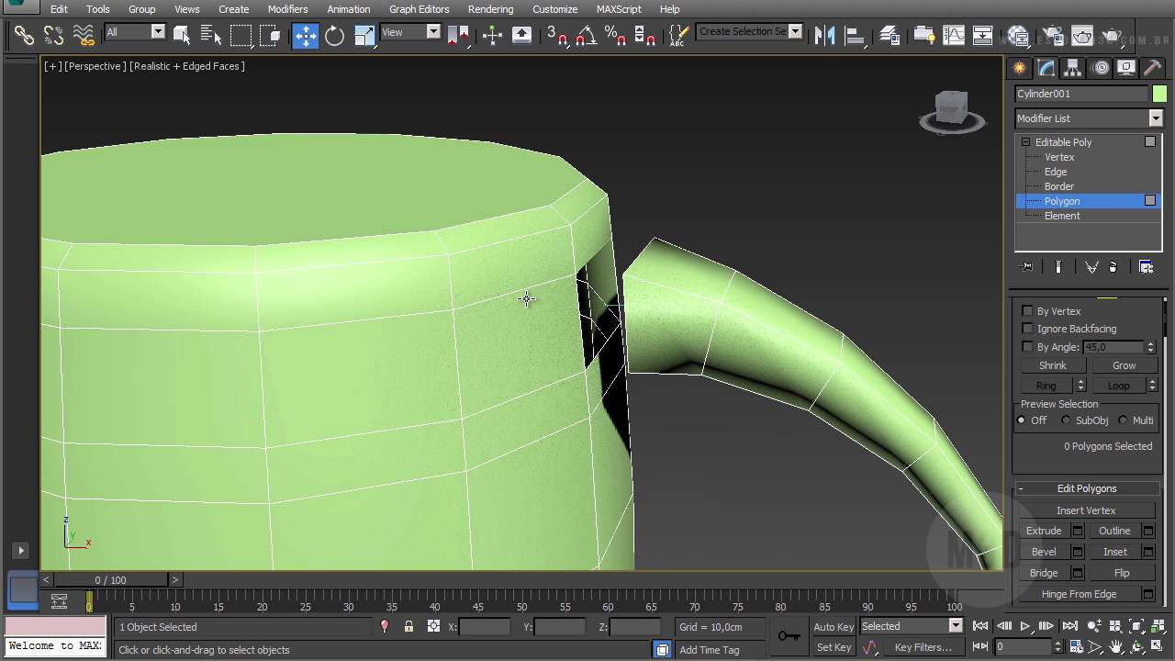
# Step: Change the perspective view's display to Shaded with edged faces and inspect the openings in the body and handle
pyautogui.click(163, 66)
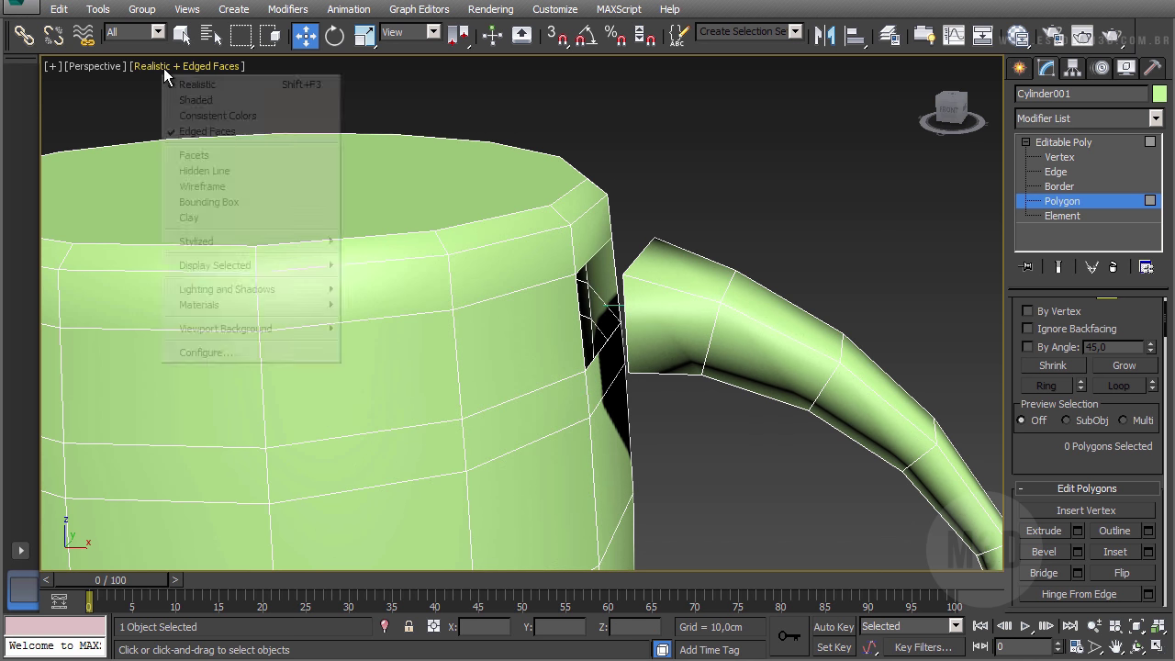
pyautogui.click(188, 101)
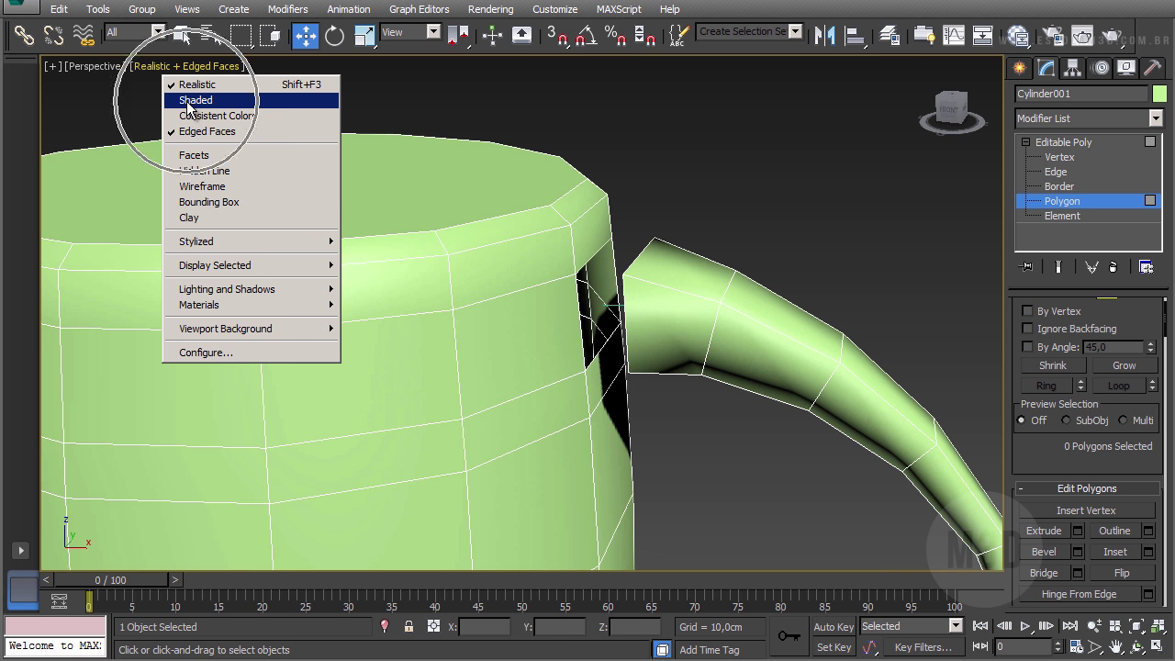
pyautogui.moveTo(545, 375)
pyautogui.keyDown('alt'); pyautogui.mouseDown(button='middle')
pyautogui.moveTo(620, 342)
pyautogui.moveTo(686, 389)
pyautogui.moveTo(657, 375)
pyautogui.mouseUp(button='middle'); pyautogui.keyUp('alt')
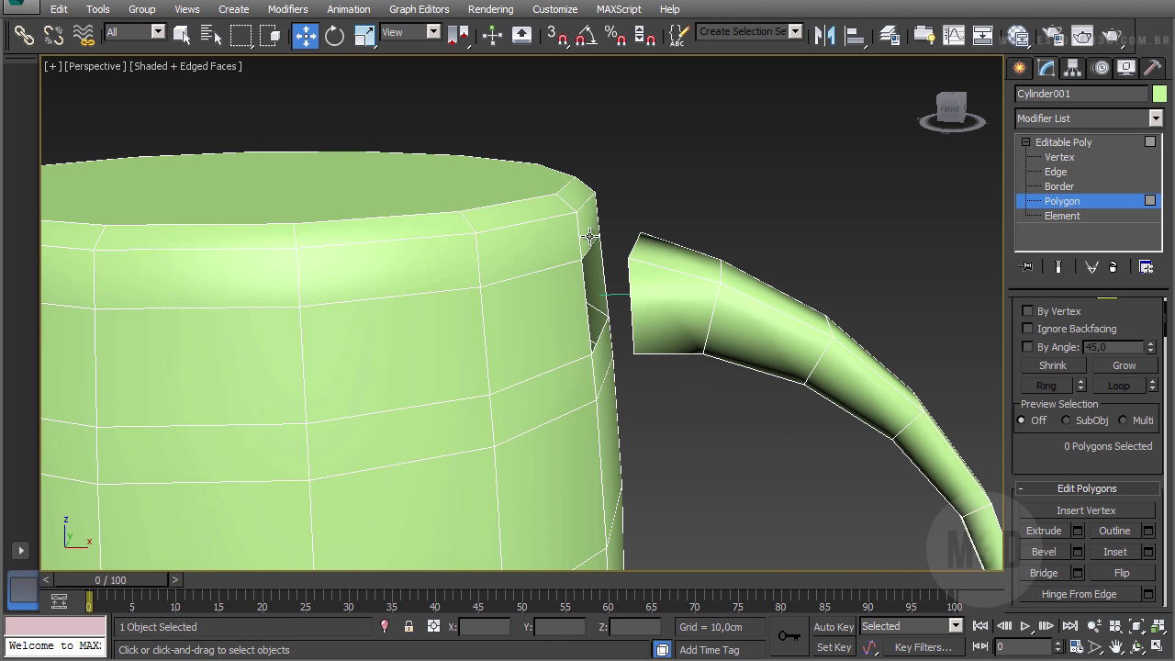
pyautogui.keyDown('alt'); pyautogui.moveTo(632, 305); pyautogui.dragTo(605, 314, button='middle'); pyautogui.keyUp('alt')
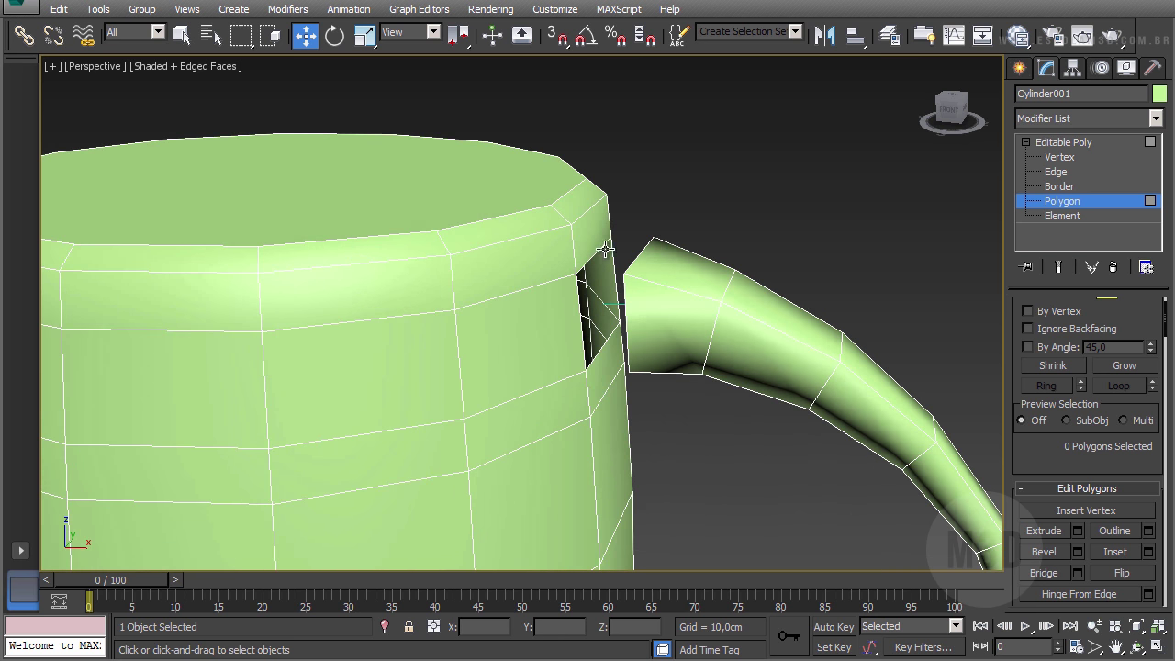
# Step: Select both open borders: the one at the handle's upper end and the opening facing it in the body
pyautogui.click(1057, 186)
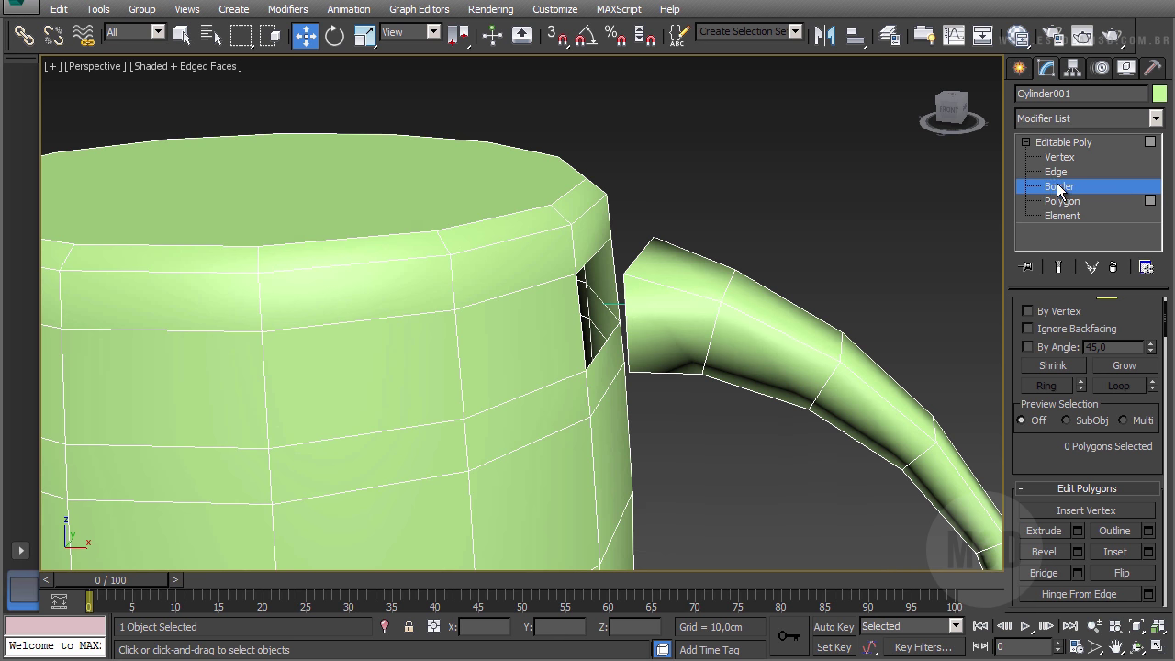
pyautogui.click(624, 322)
pyautogui.keyDown('alt'); pyautogui.moveTo(637, 326); pyautogui.dragTo(694, 332, button='middle'); pyautogui.keyUp('alt')
pyautogui.click(651, 278)
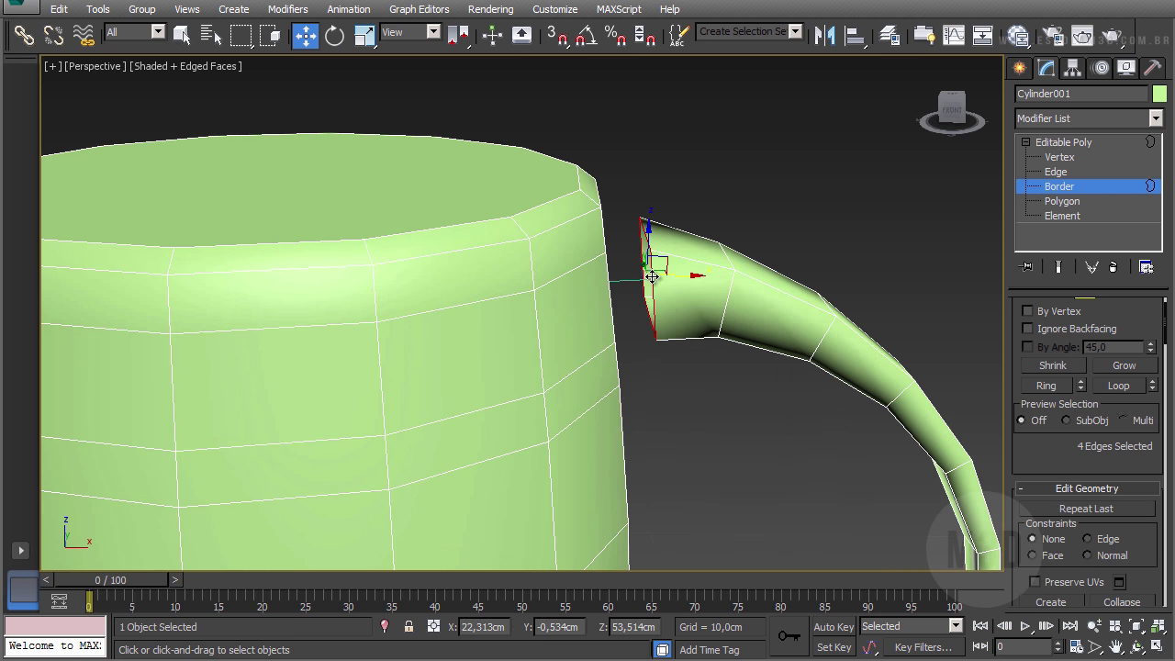
pyautogui.keyDown('alt'); pyautogui.moveTo(695, 389); pyautogui.dragTo(592, 303, button='middle'); pyautogui.keyUp('alt')
pyautogui.keyDown('ctrl'); pyautogui.click(592, 241); pyautogui.keyUp('ctrl')
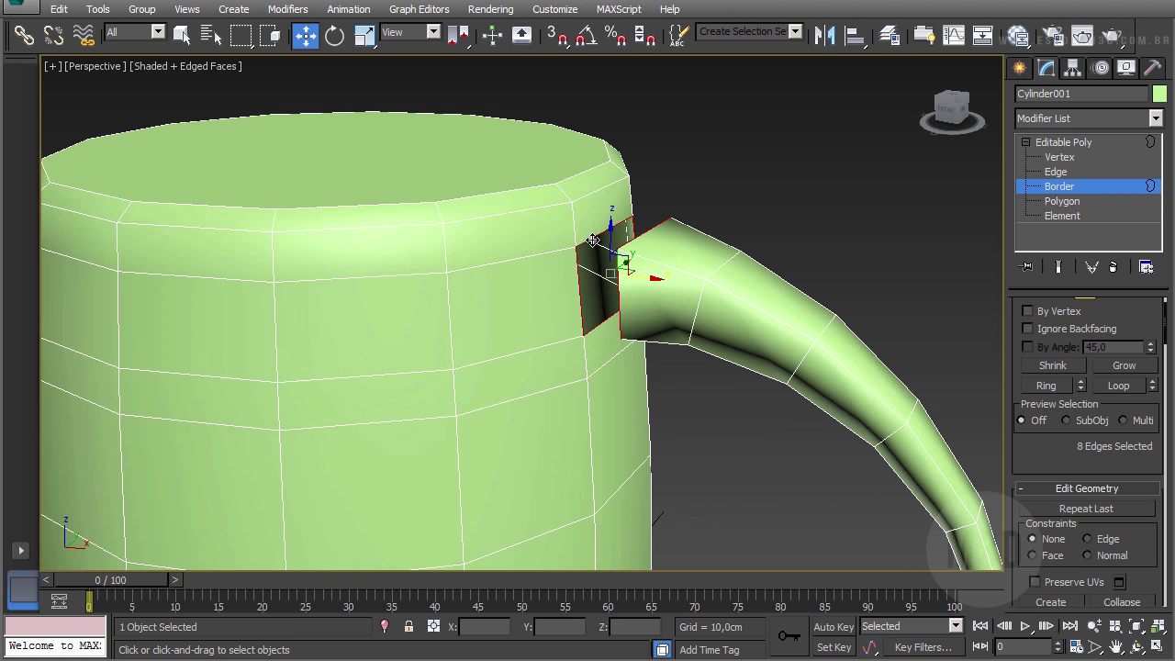
pyautogui.keyDown('alt'); pyautogui.moveTo(613, 382); pyautogui.dragTo(668, 226, button='middle'); pyautogui.keyUp('alt')
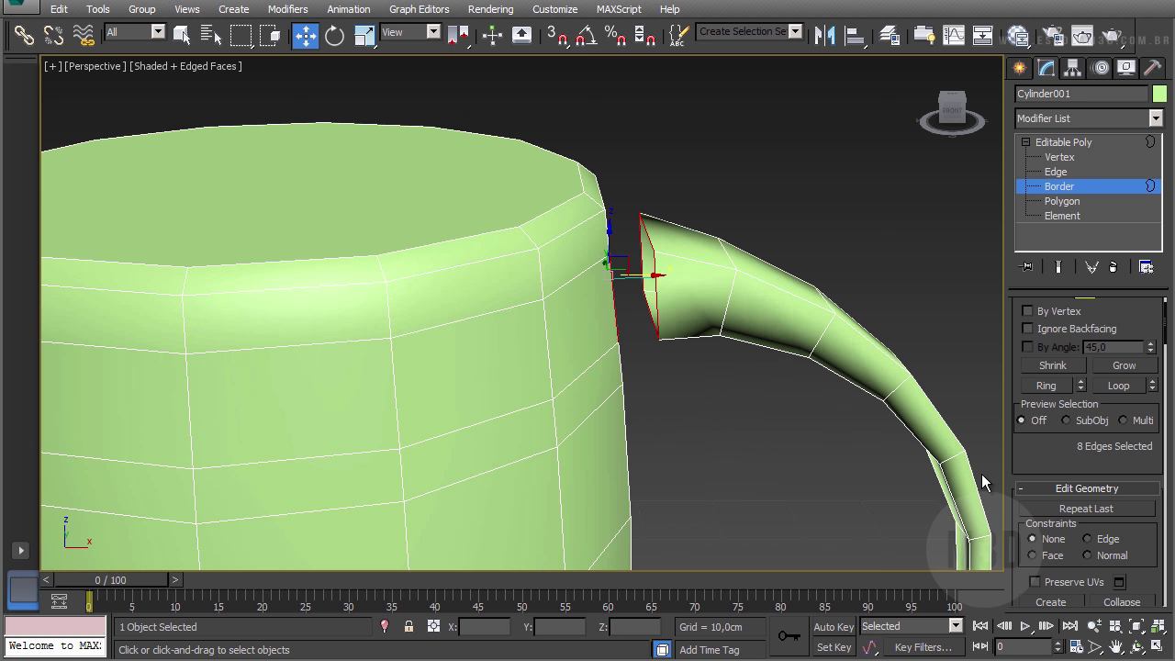
# Step: Bridge the two selected borders to connect the handle's upper end to the body, using the Bridge settings
pyautogui.scroll(-5, 1040, 444)
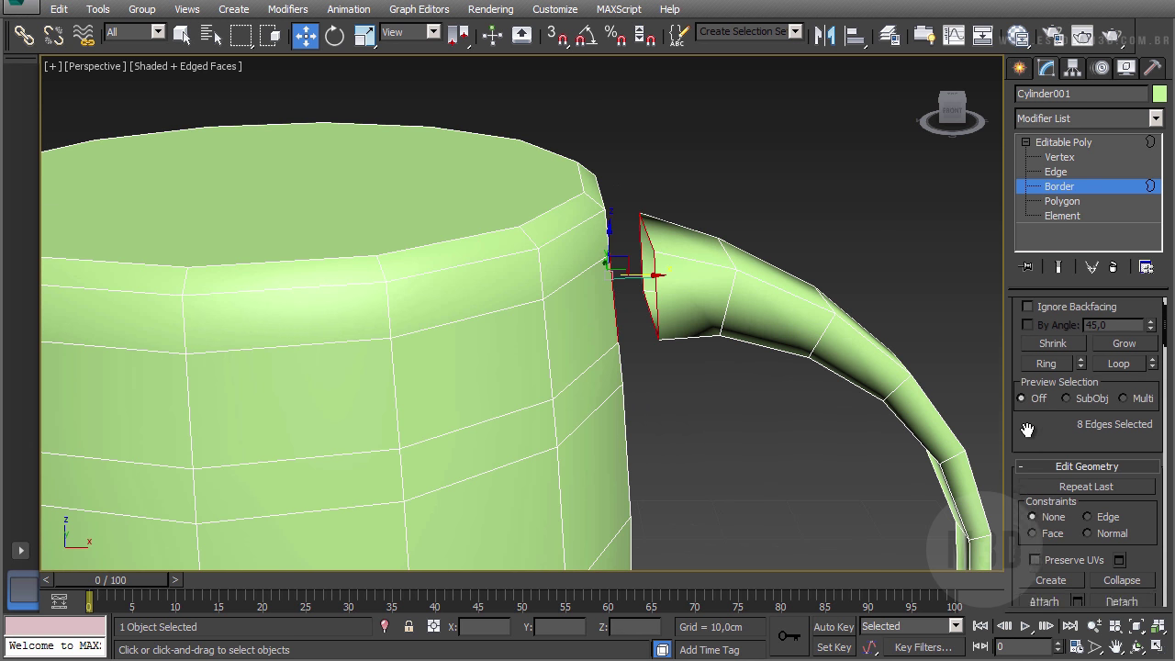
pyautogui.scroll(-5, 1036, 414)
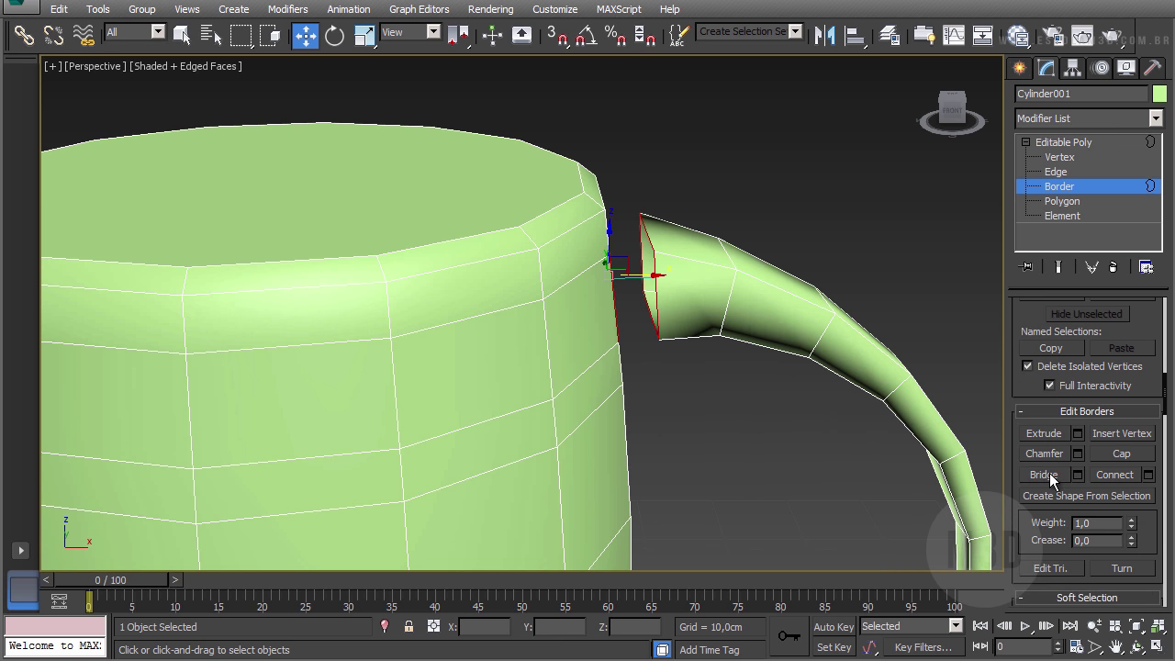
pyautogui.click(1077, 474)
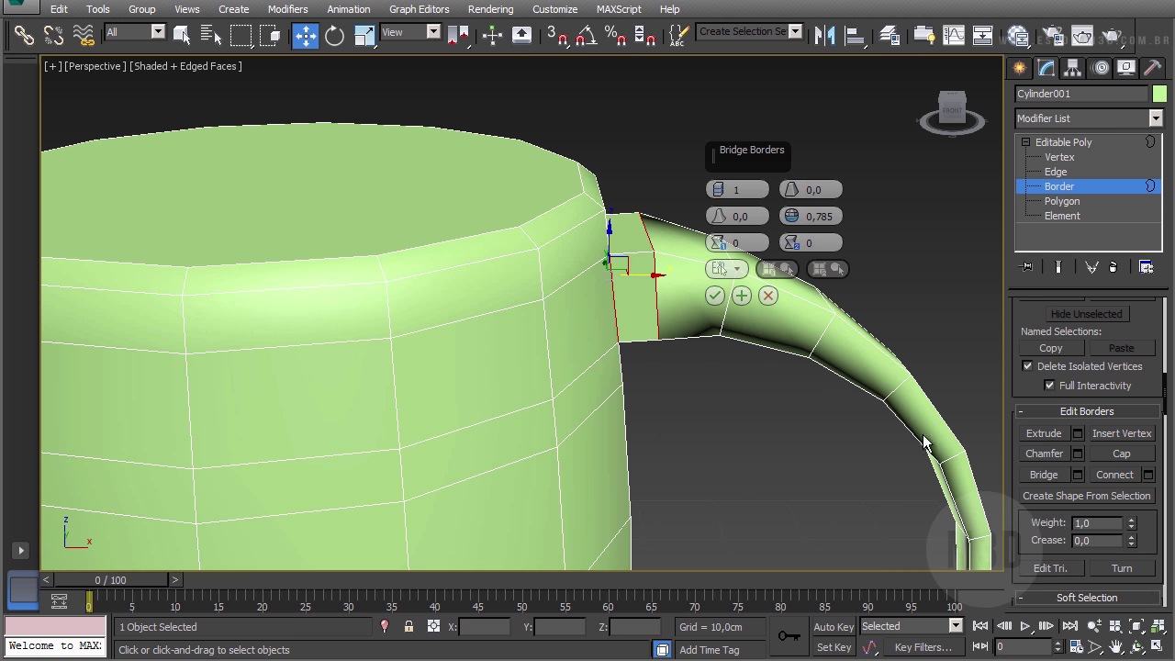
# Step: Test 2 segments and a taper of 1.0 on the bridge, and apply it with 1 segment and taper 0
pyautogui.scroll(2, 588, 273)
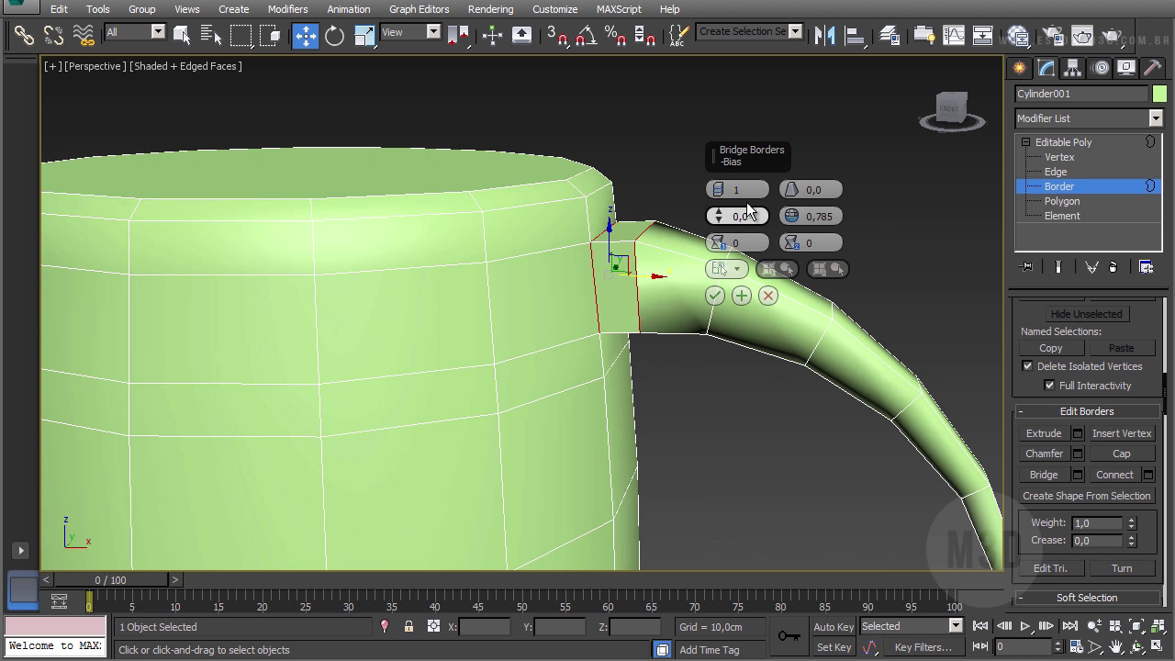
pyautogui.click(720, 188)
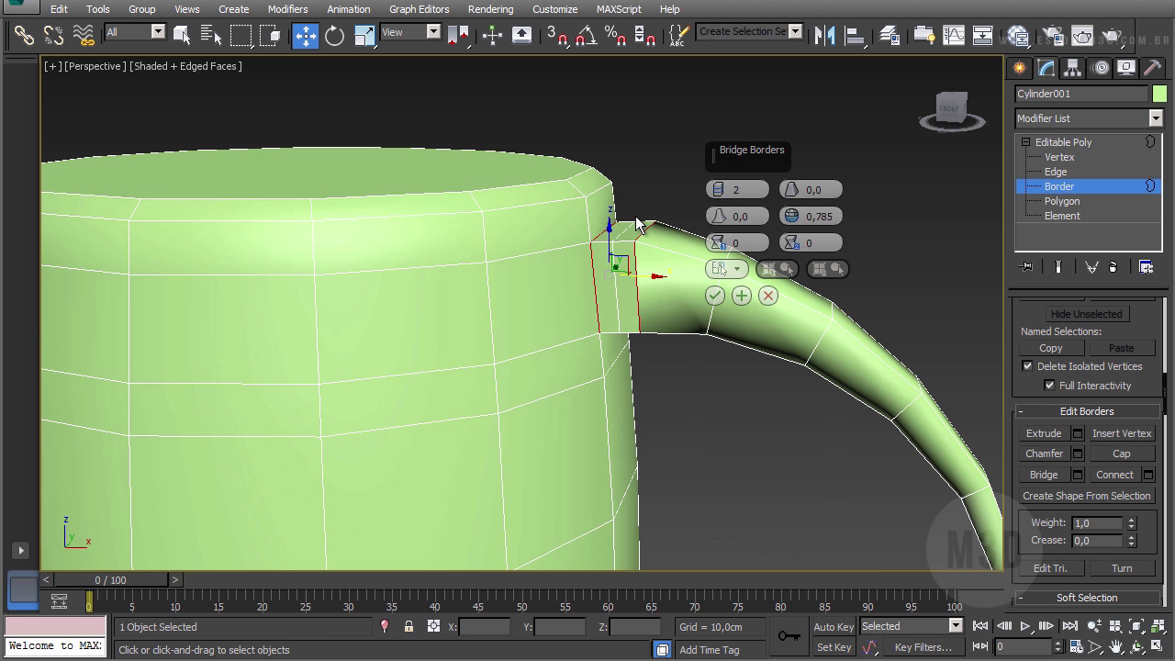
pyautogui.moveTo(797, 190); pyautogui.dragTo(802, 186)
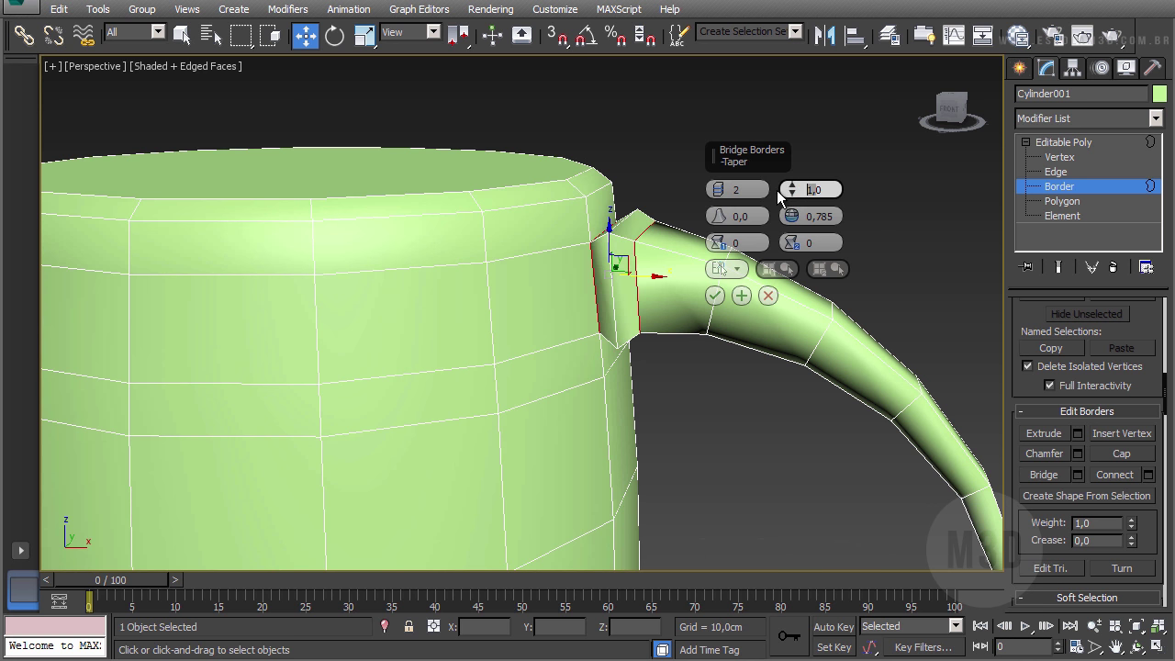
pyautogui.write('0')
pyautogui.press('Tab')
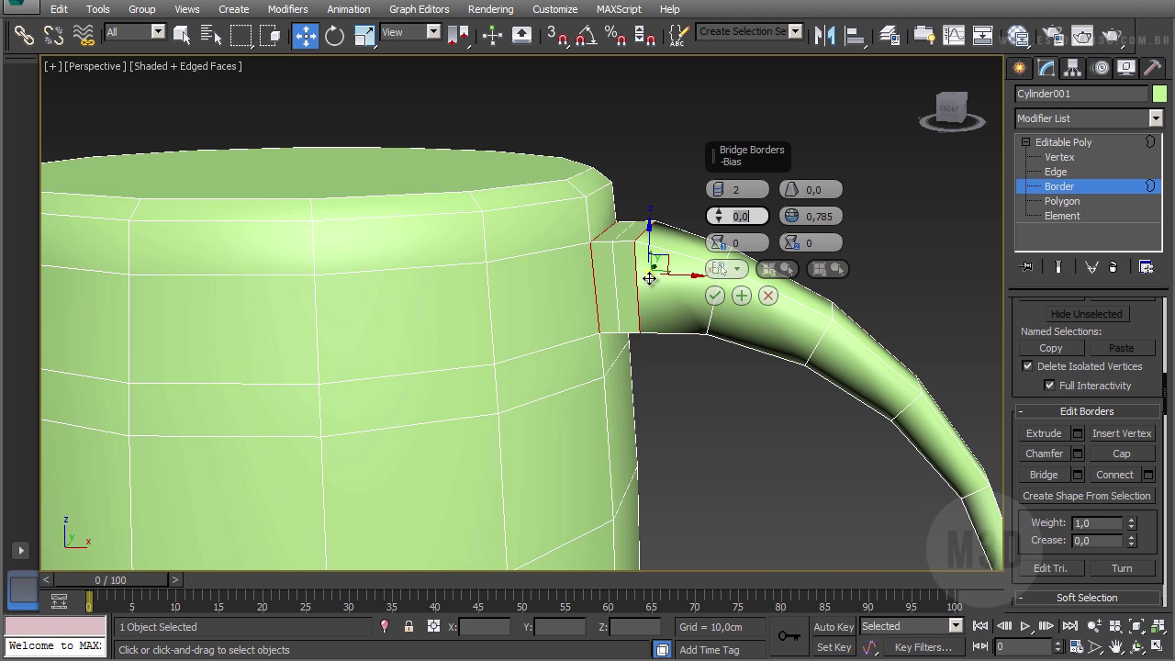
pyautogui.click(718, 194)
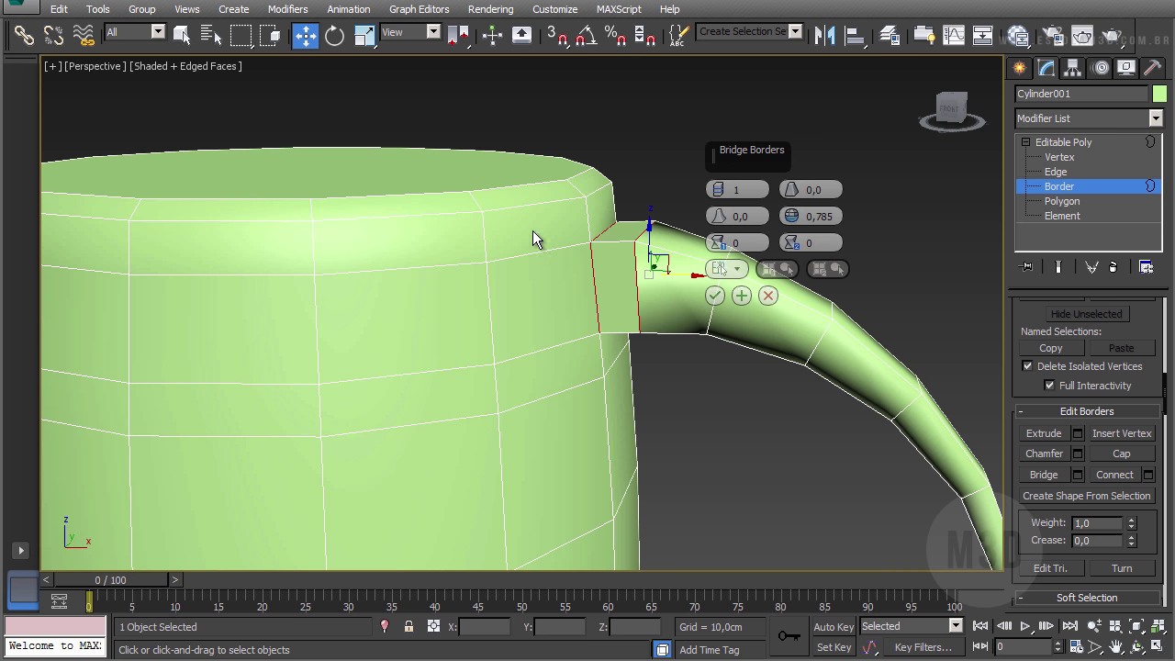
pyautogui.click(718, 297)
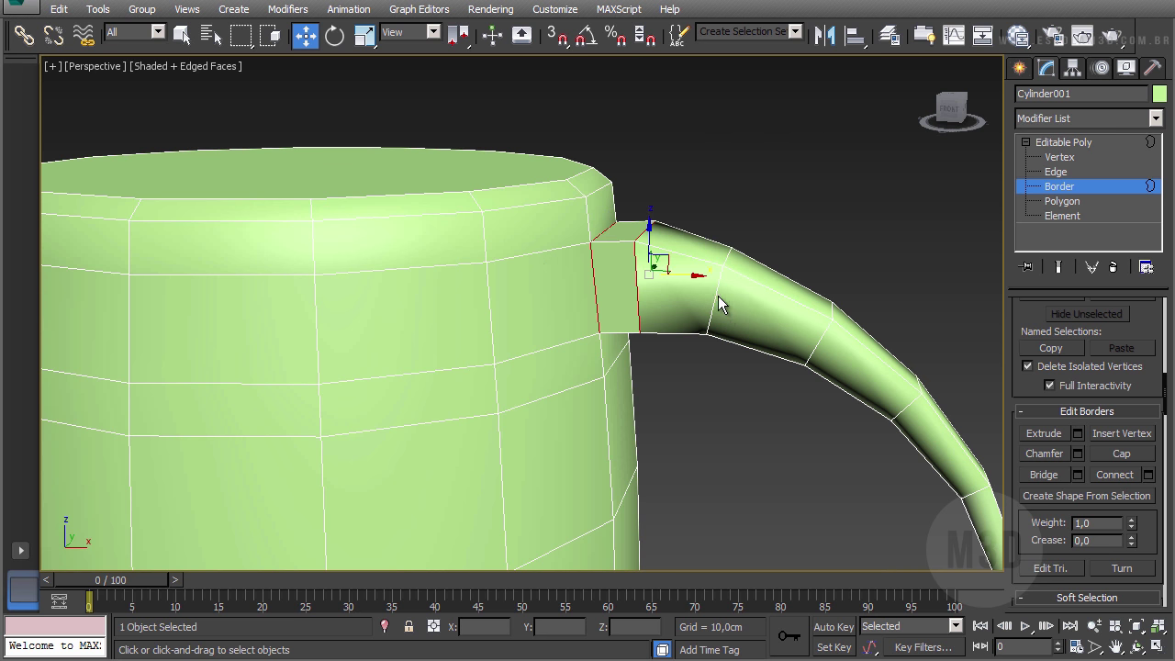
# Step: Switch to polygon editing and select the large face closing the top of the mug
pyautogui.scroll(-2, 719, 369)
pyautogui.click(1062, 201)
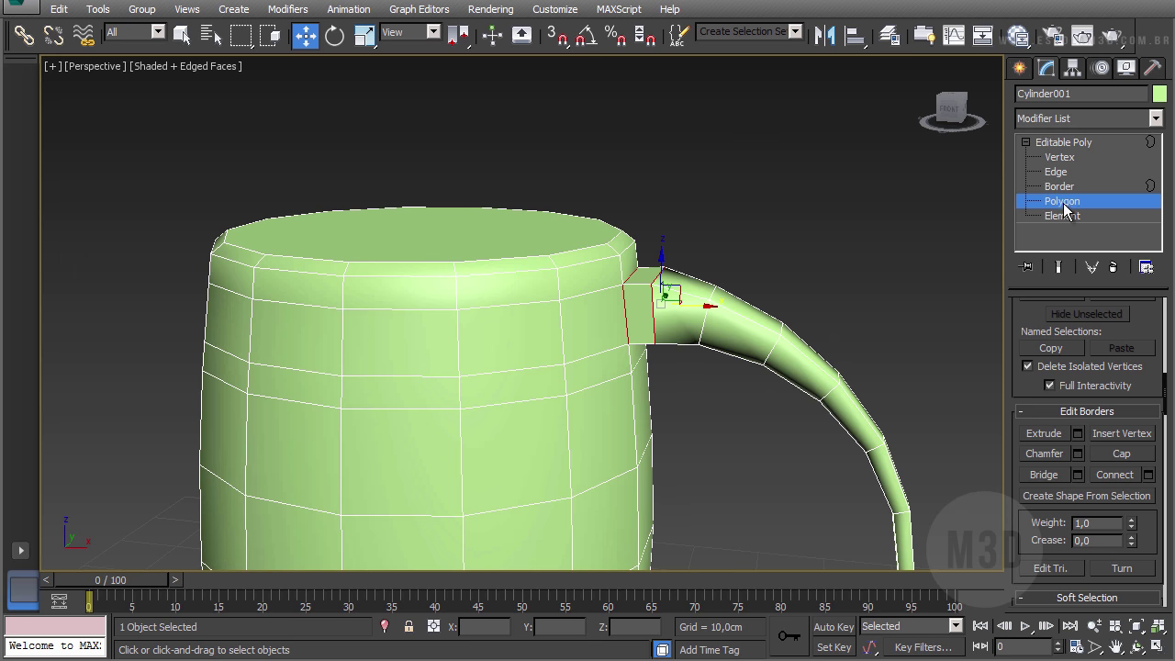
pyautogui.keyDown('alt'); pyautogui.moveTo(821, 318); pyautogui.dragTo(799, 239, button='middle'); pyautogui.keyUp('alt')
pyautogui.keyDown('alt'); pyautogui.moveTo(772, 298); pyautogui.dragTo(742, 320, button='middle'); pyautogui.keyUp('alt')
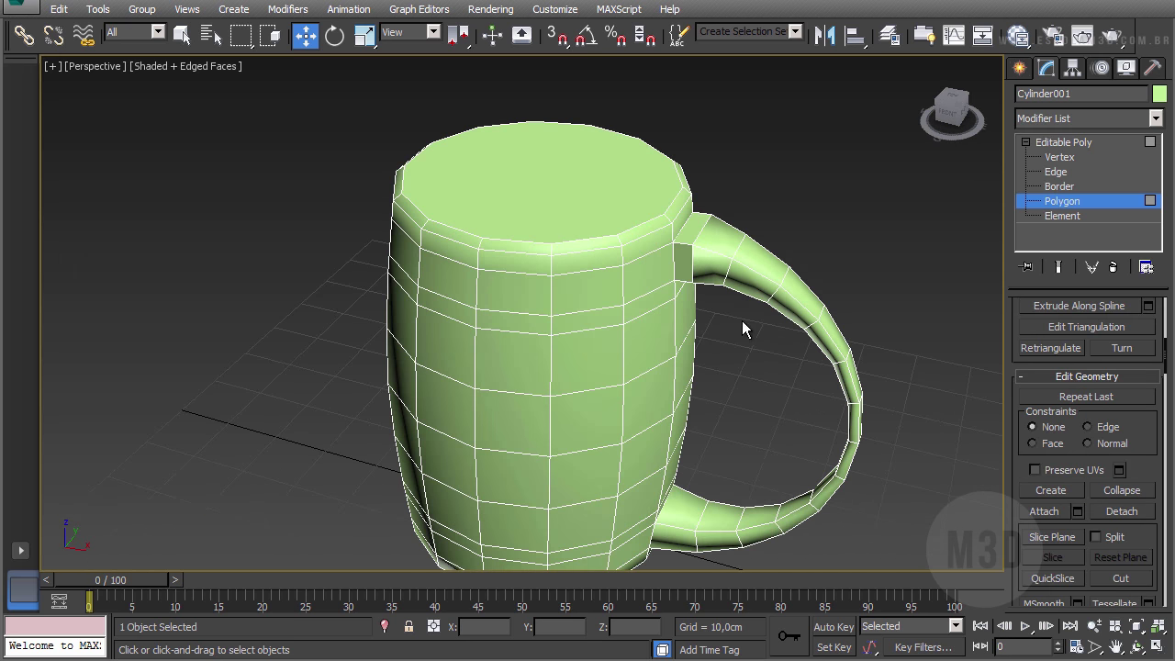
pyautogui.keyDown('alt'); pyautogui.moveTo(690, 266); pyautogui.dragTo(721, 334, button='middle'); pyautogui.keyUp('alt')
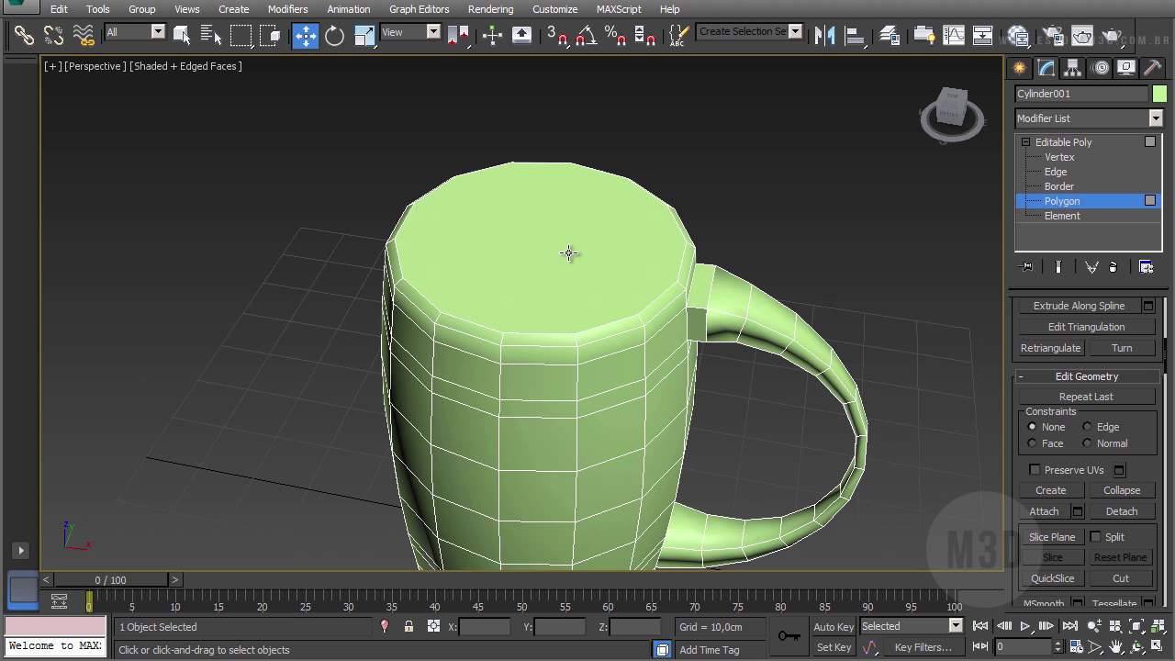
pyautogui.click(569, 255)
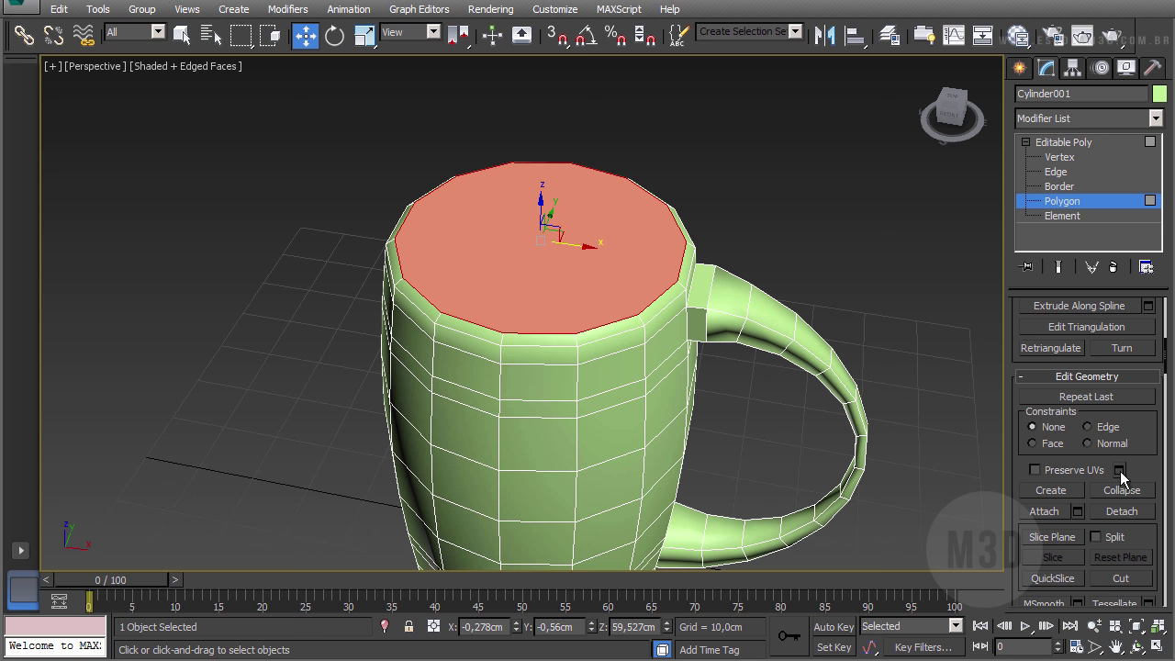
# Step: Bevel the mug's top face with a height of about 0.822 cm and an outline of about -0.525 cm
pyautogui.scroll(-5, 1104, 370)
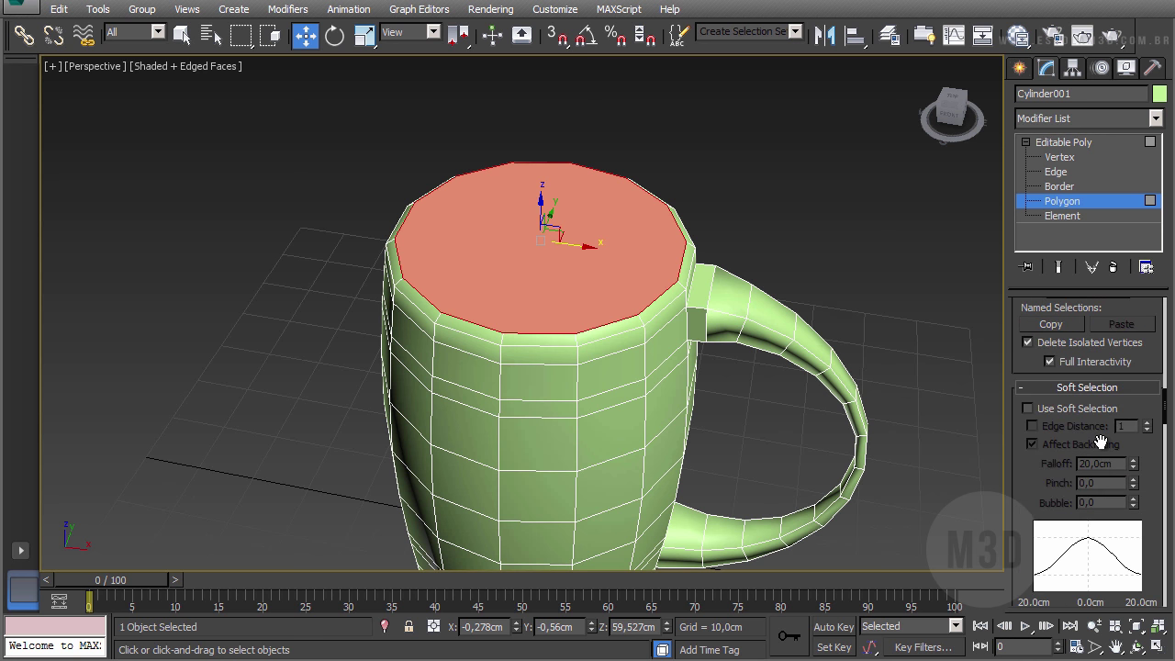
pyautogui.scroll(4, 1104, 447)
pyautogui.scroll(4, 1104, 447)
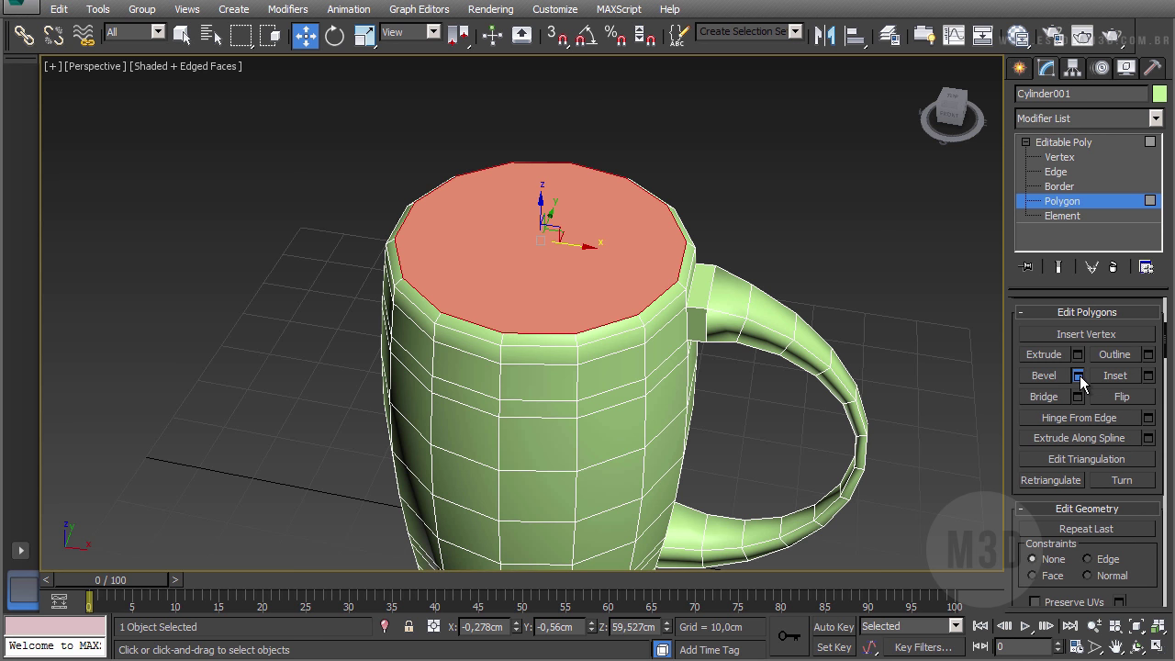
pyautogui.click(1079, 375)
pyautogui.moveTo(720, 218); pyautogui.dragTo(730, 239)
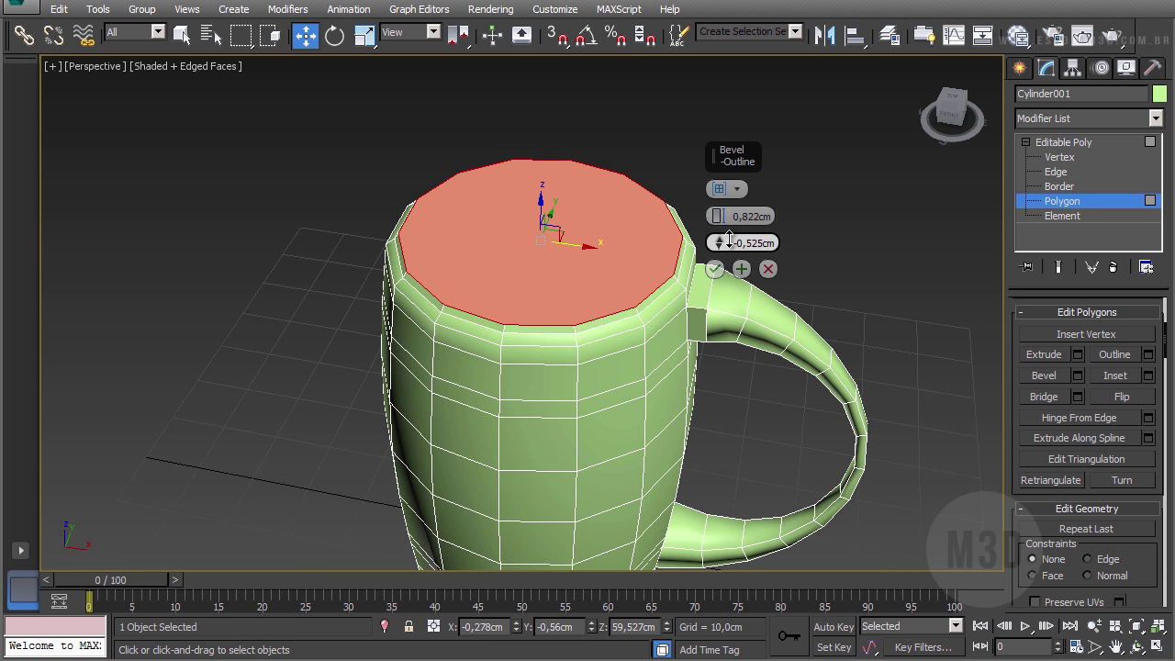
# Step: Reduce the top face's bevel height to about 0.417 cm in the front view and apply the bevel
pyautogui.press('f')
pyautogui.scroll(5, 667, 339)
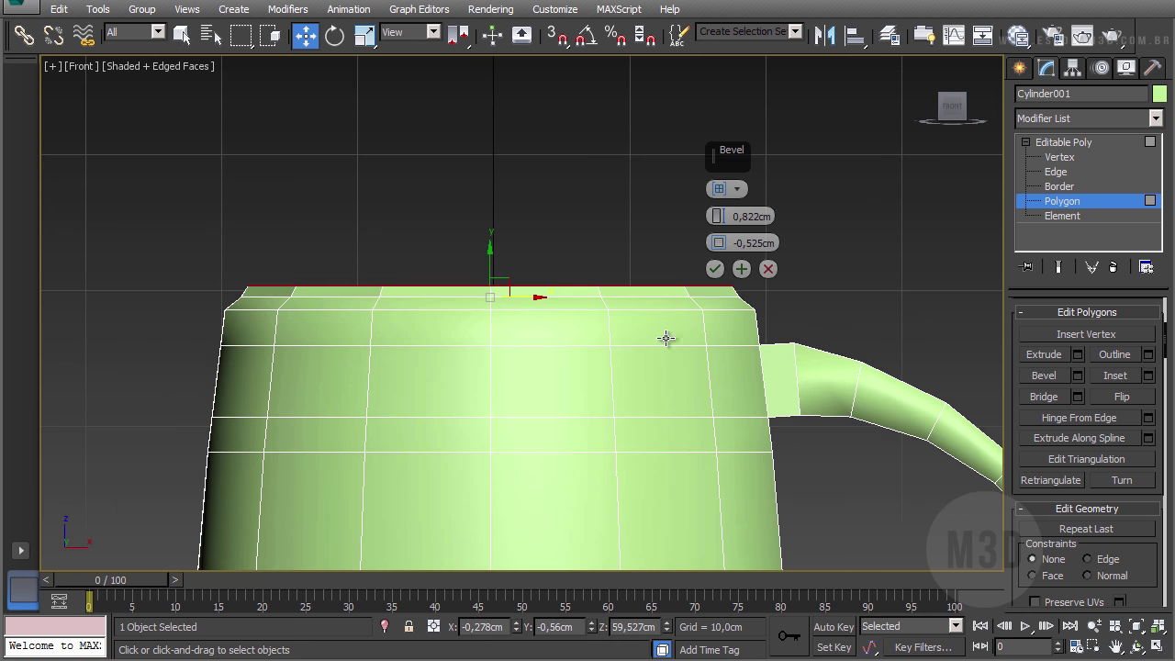
pyautogui.moveTo(718, 216); pyautogui.dragTo(719, 228)
pyautogui.scroll(-3, 493, 264)
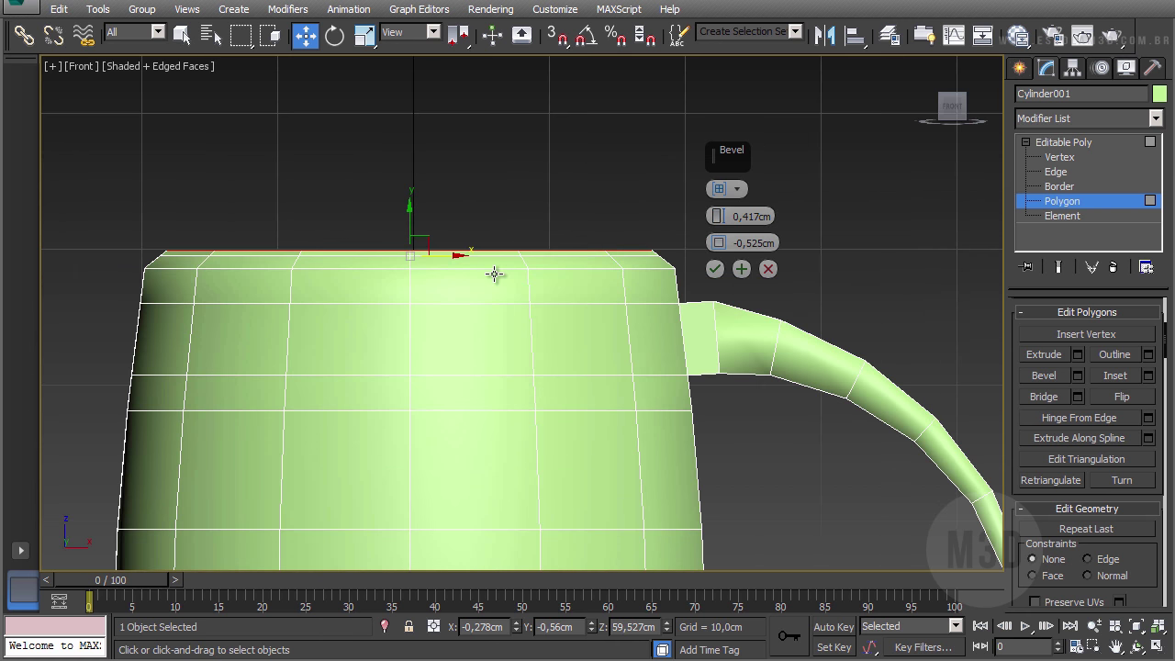
pyautogui.click(715, 269)
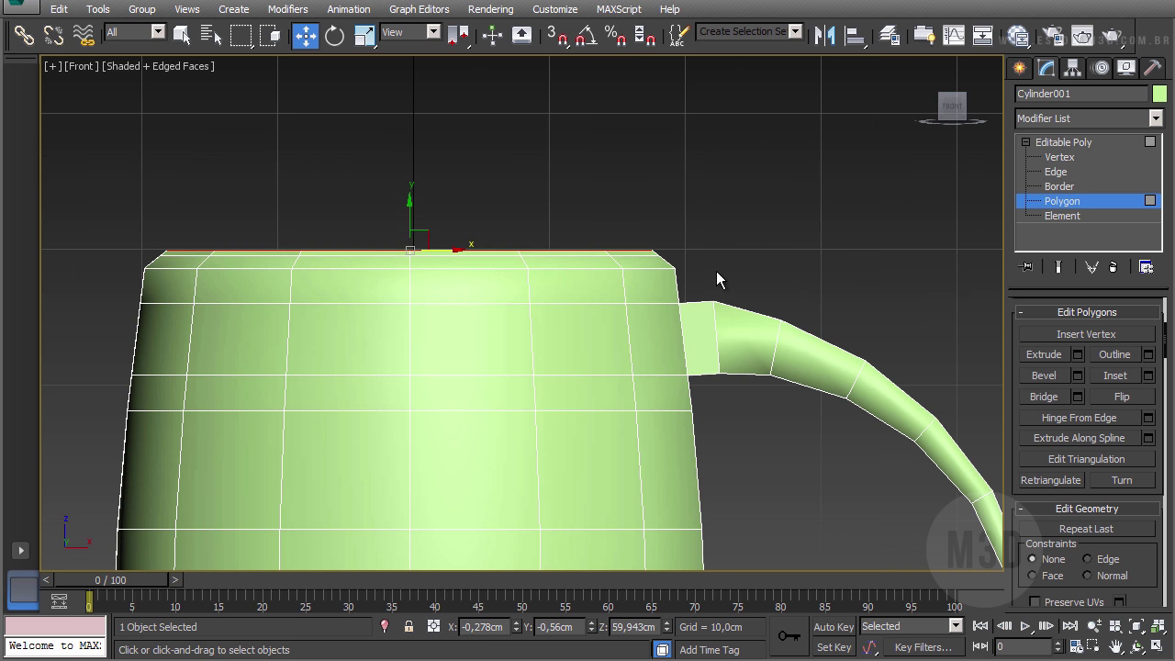
# Step: Try a second bevel in perspective that sinks the top face into the mug, with a height of about -44.209 cm
pyautogui.press('p')
pyautogui.keyDown('alt'); pyautogui.moveTo(716, 270); pyautogui.dragTo(578, 276, button='middle'); pyautogui.keyUp('alt')
pyautogui.scroll(-2, 637, 291)
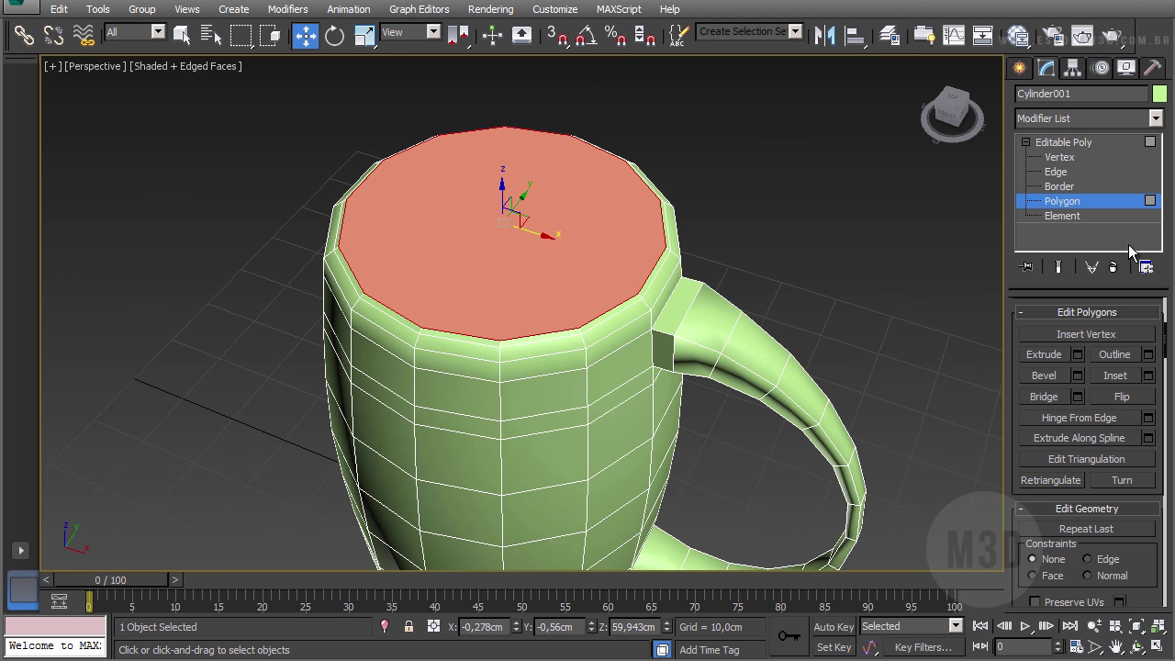
pyautogui.click(1078, 375)
pyautogui.moveTo(719, 215); pyautogui.dragTo(737, 470)
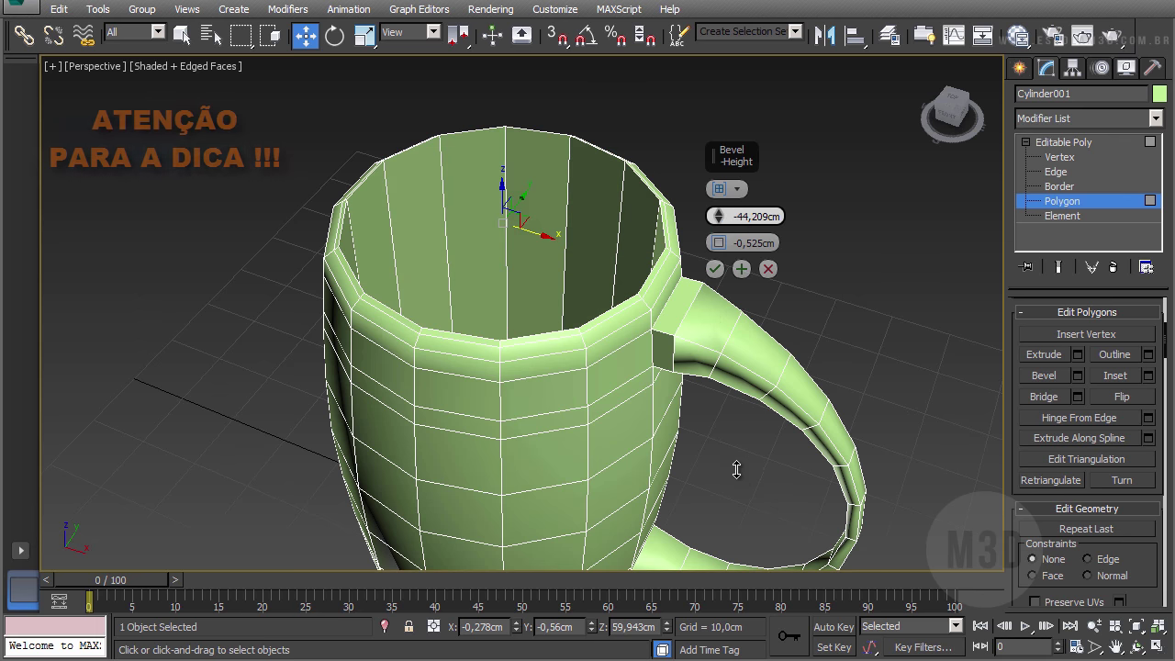
# Step: Turn on see-through display for the mug and inspect how deep the sunken inner face reaches
pyautogui.moveTo(737, 442); pyautogui.dragTo(725, 276, button='middle')
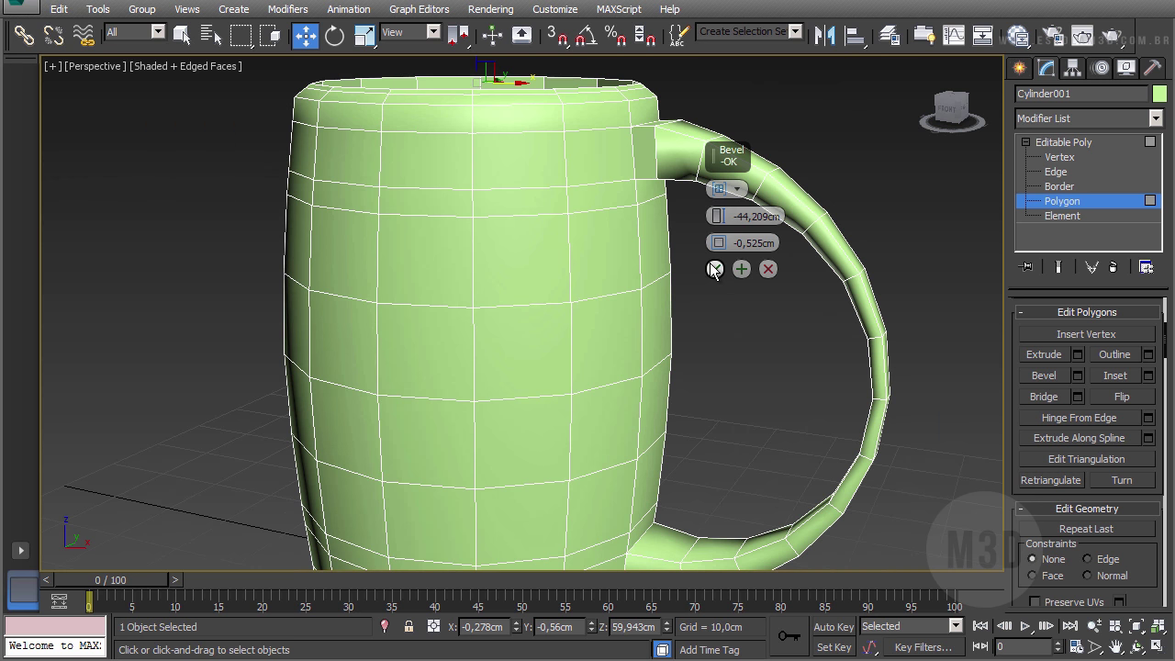
pyautogui.hotkey('alt', 'x')
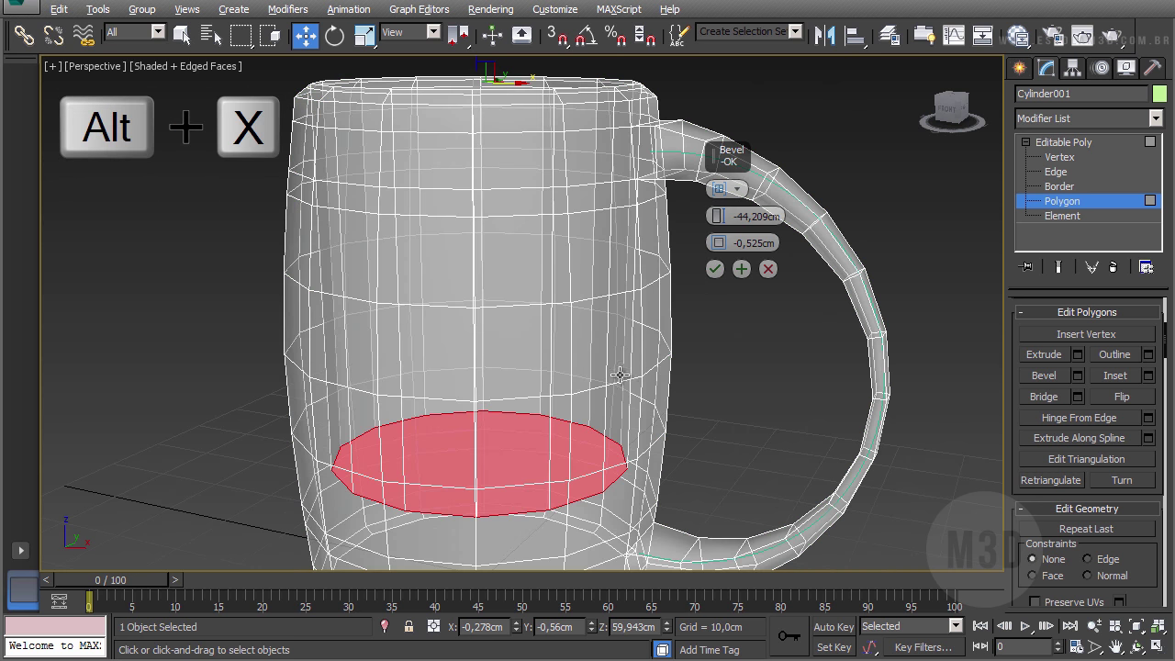
pyautogui.keyDown('alt'); pyautogui.moveTo(621, 376); pyautogui.dragTo(493, 257, button='middle'); pyautogui.keyUp('alt')
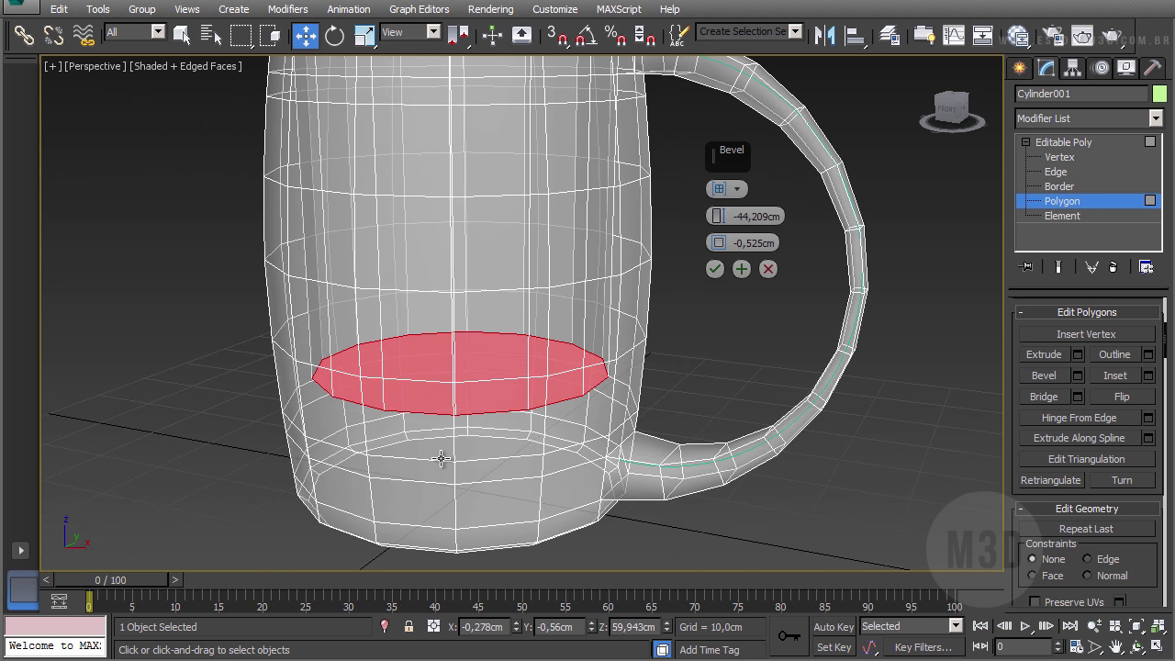
# Step: Deepen the open bevel in the front view to a height of about -56.771 cm, near the mug's base
pyautogui.press('f')
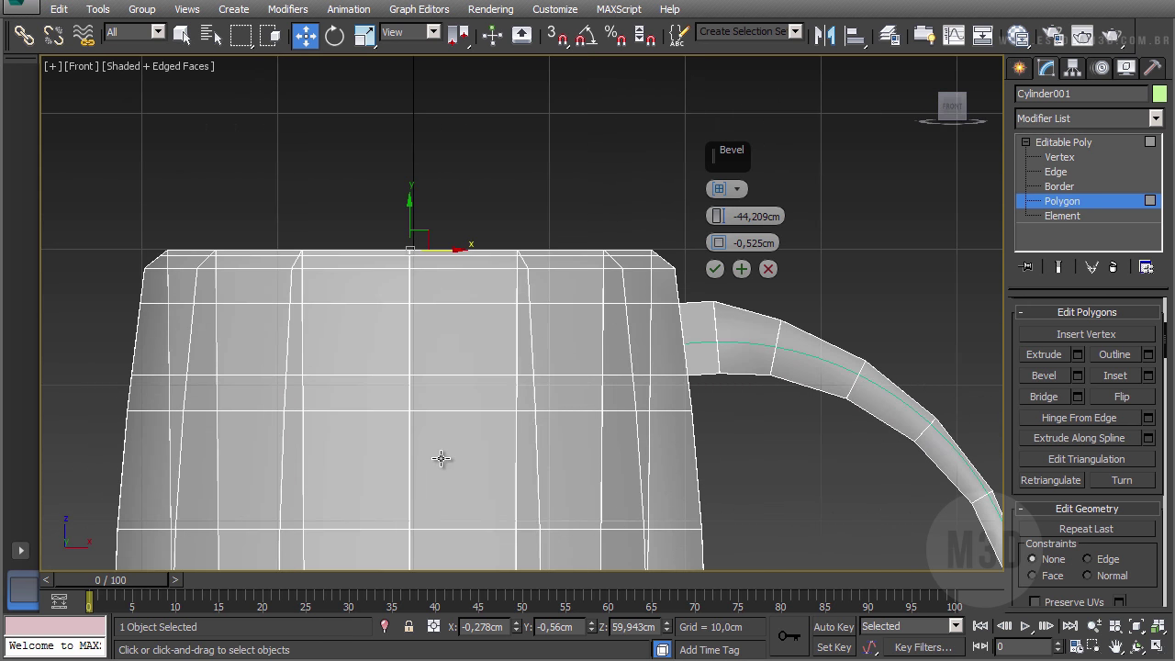
pyautogui.scroll(-4, 517, 339)
pyautogui.moveTo(559, 482); pyautogui.dragTo(530, 392, button='middle')
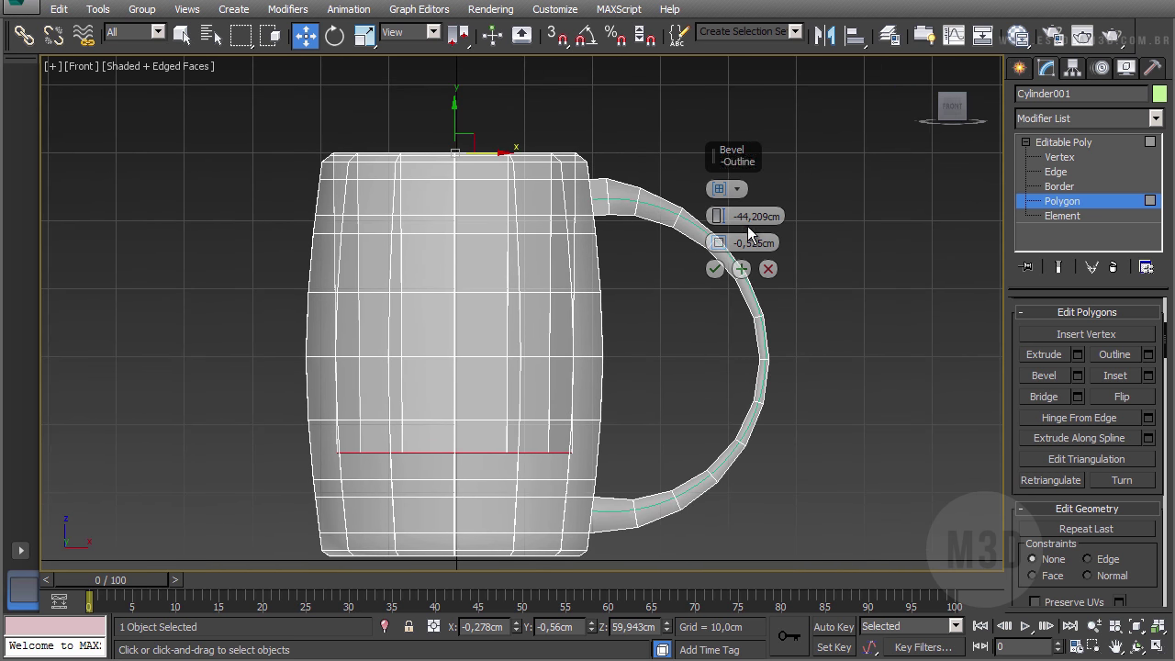
pyautogui.moveTo(718, 216); pyautogui.dragTo(718, 259)
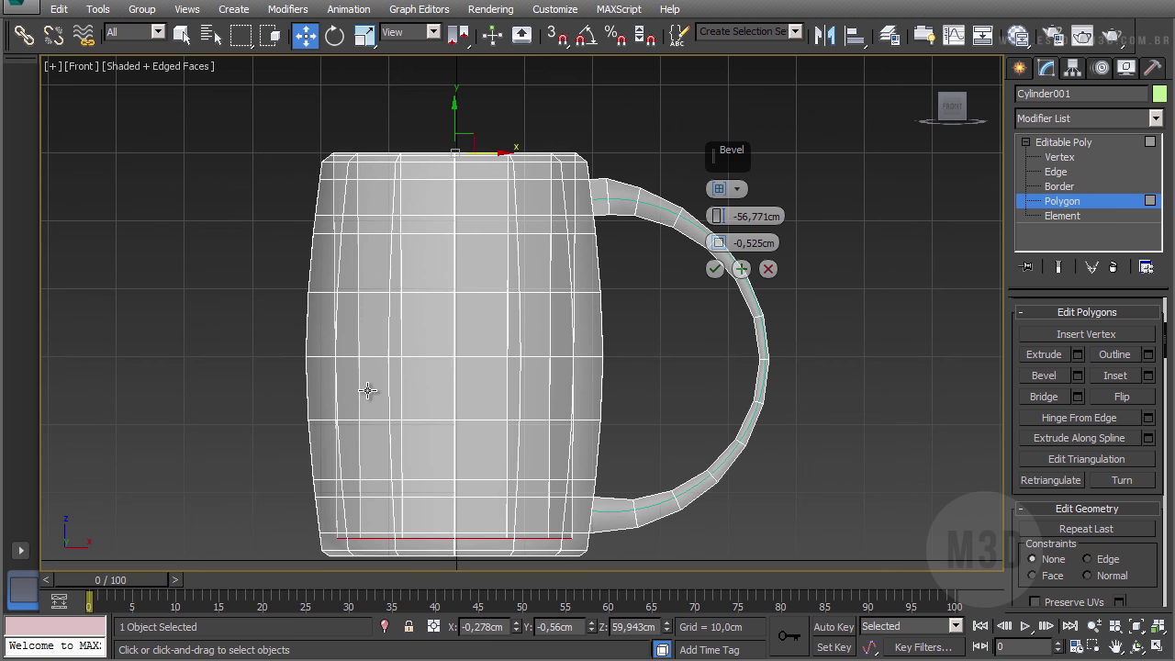
# Step: Switch the mug's See-Through display property off and on again, and return to its Editable Poly settings
pyautogui.click(1126, 68)
pyautogui.scroll(-5, 1101, 308)
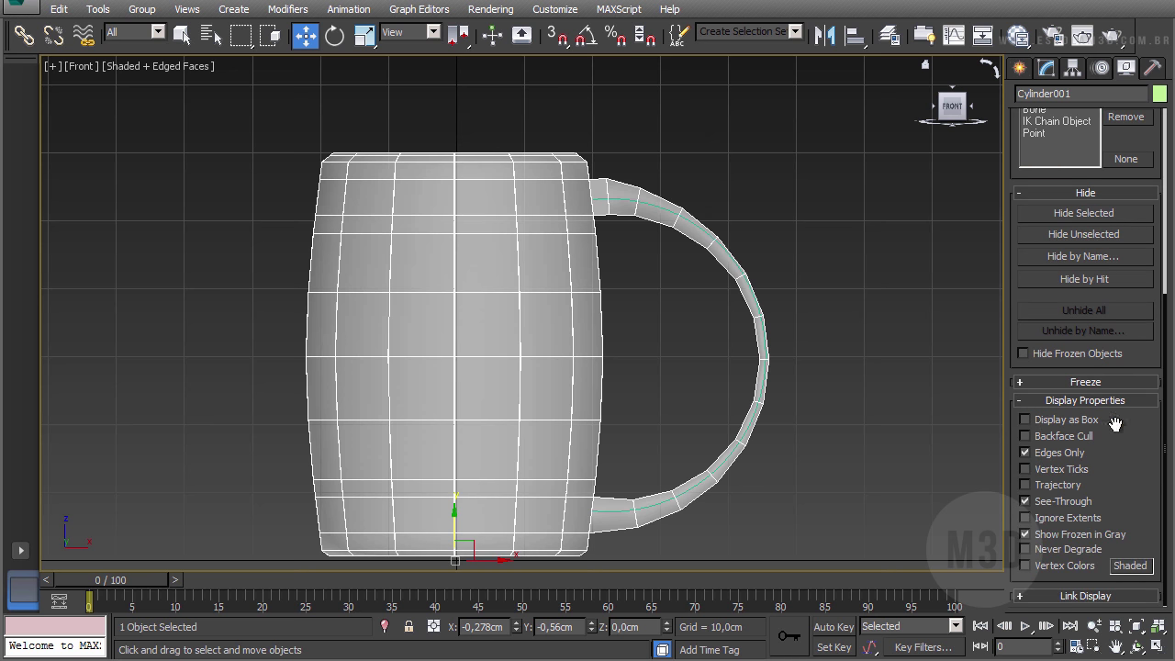
pyautogui.click(1025, 501)
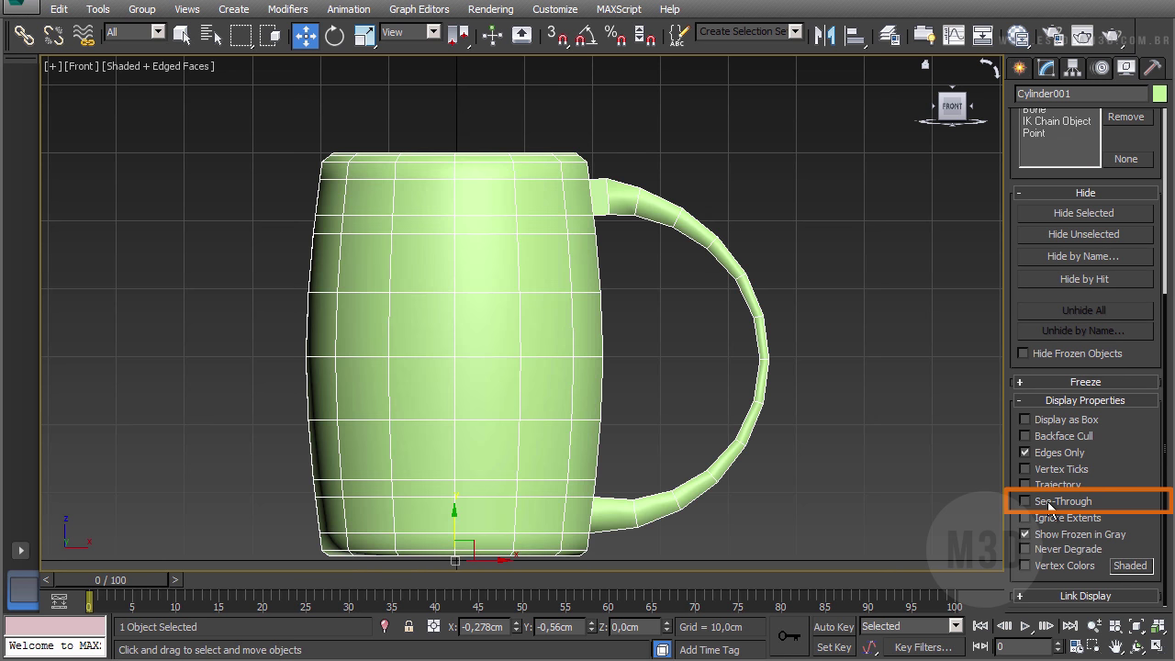
pyautogui.click(1050, 502)
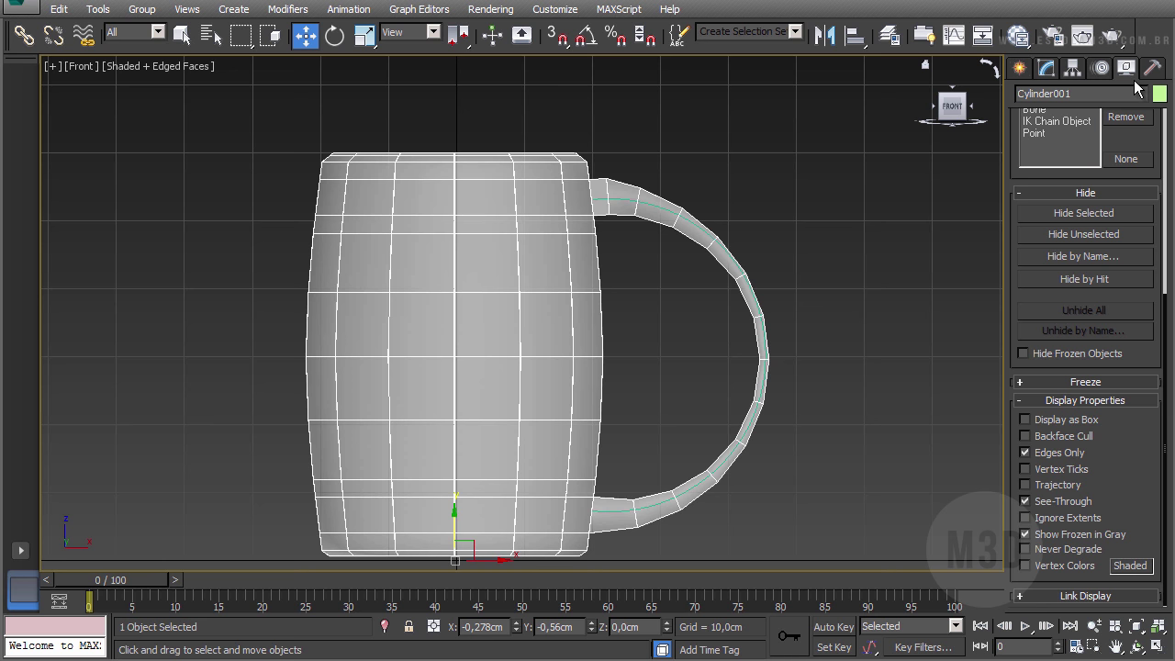
pyautogui.click(1047, 71)
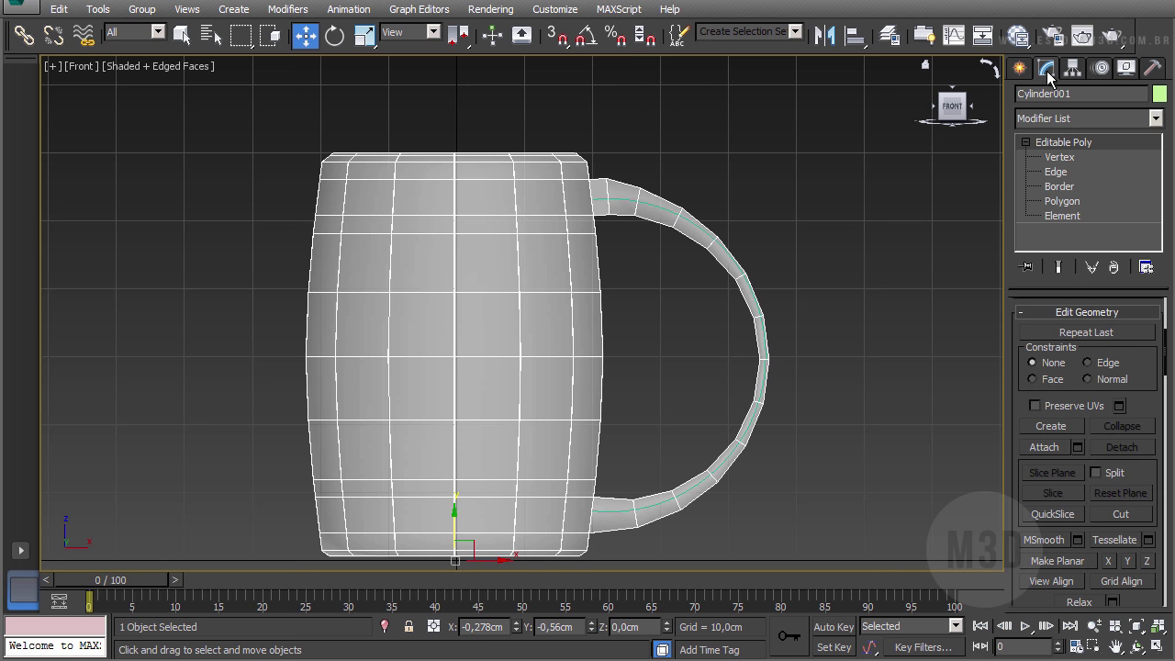
# Step: Bevel the mug's top polygon down inside the body with a height of about -57.717 cm and an outline of about -0.66 cm
pyautogui.click(1061, 202)
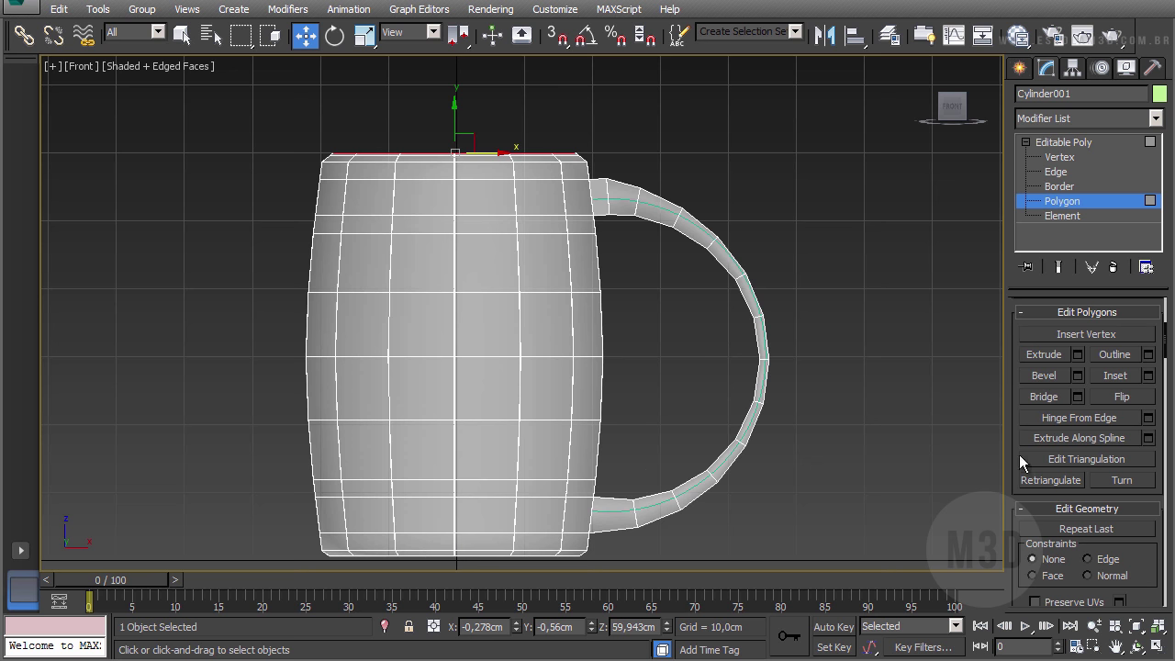
pyautogui.click(1077, 375)
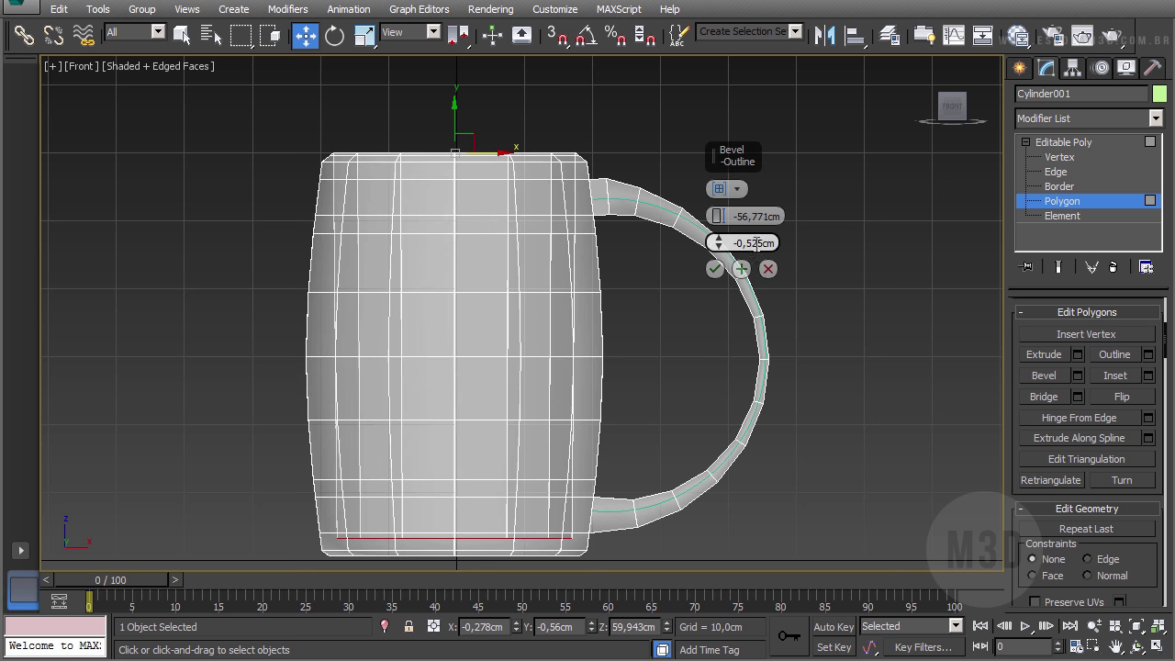
pyautogui.moveTo(719, 217); pyautogui.dragTo(732, 244)
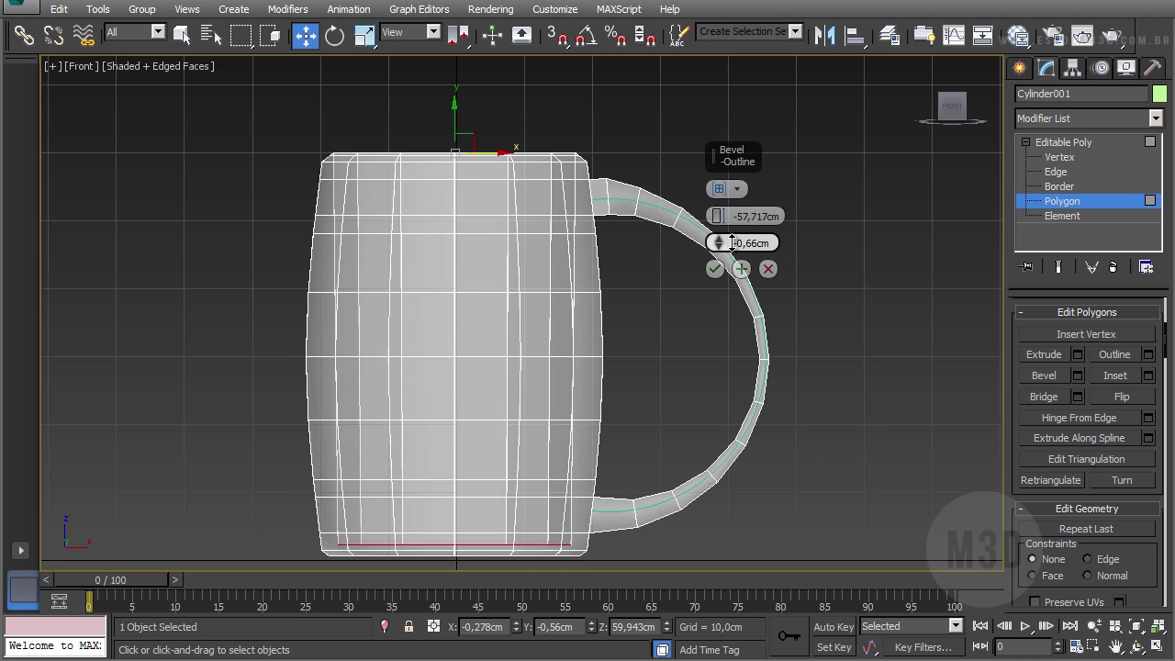
pyautogui.click(714, 268)
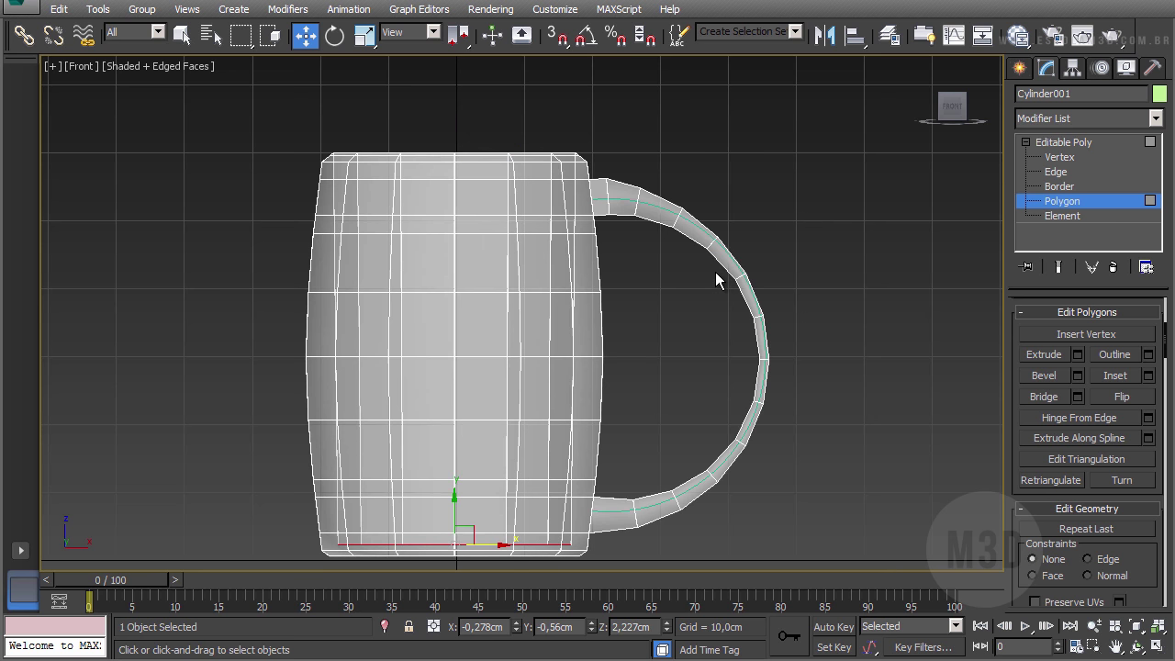
# Step: Turn off see-through display in the perspective view and inspect the hollowed mug and handle from several angles
pyautogui.press('p')
pyautogui.hotkey('alt', 'x')
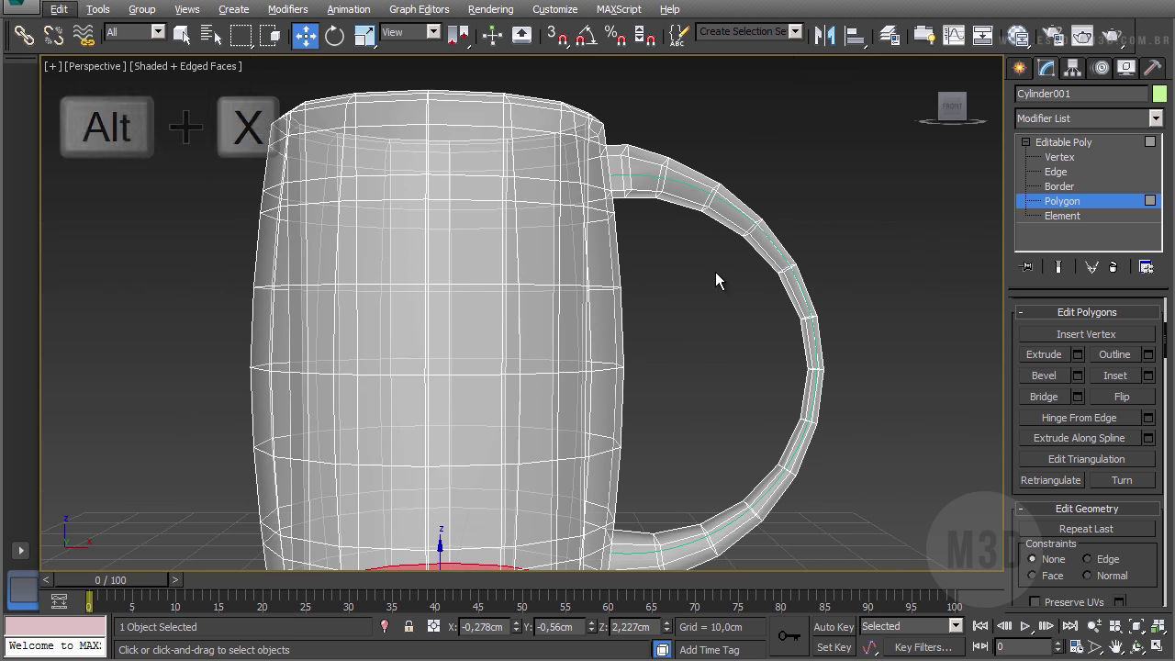
pyautogui.keyDown('alt'); pyautogui.moveTo(804, 252); pyautogui.dragTo(695, 261, button='middle'); pyautogui.keyUp('alt')
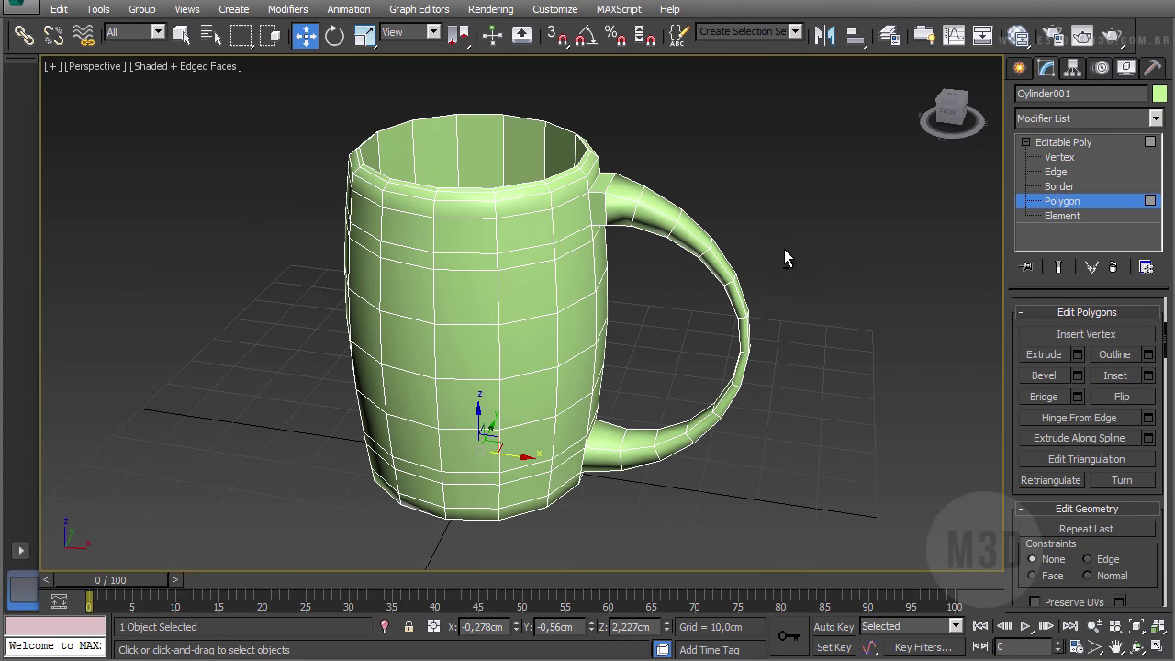
pyautogui.keyDown('alt'); pyautogui.moveTo(784, 248); pyautogui.dragTo(725, 234, button='middle'); pyautogui.keyUp('alt')
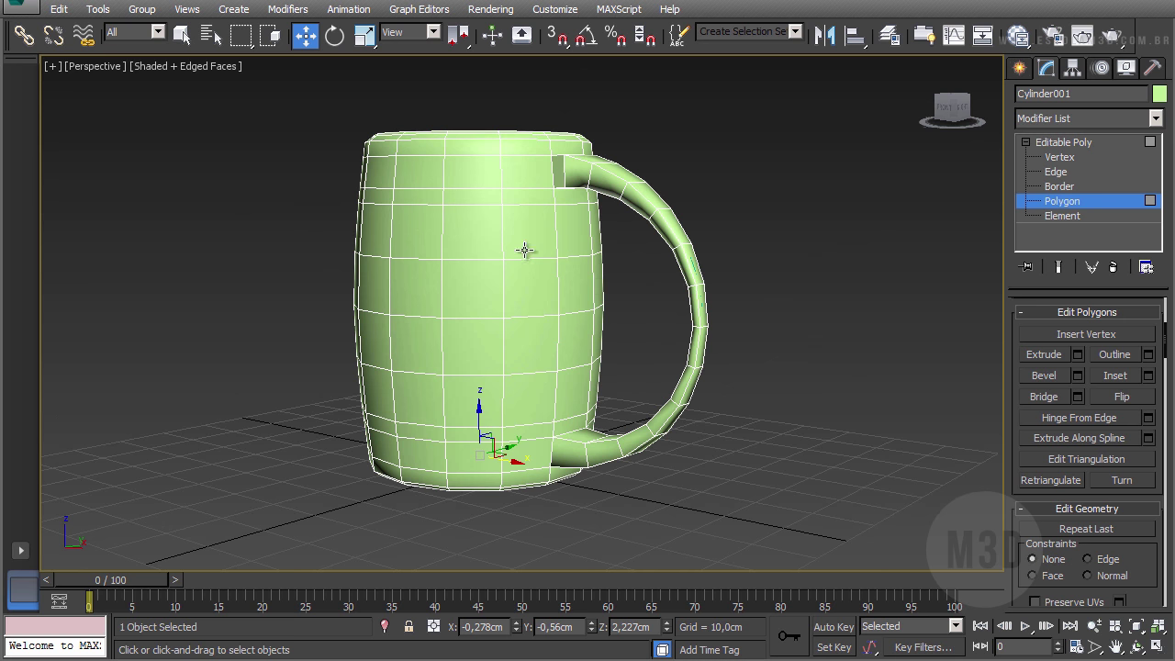
pyautogui.keyDown('alt'); pyautogui.moveTo(318, 322); pyautogui.dragTo(415, 366, button='middle'); pyautogui.keyUp('alt')
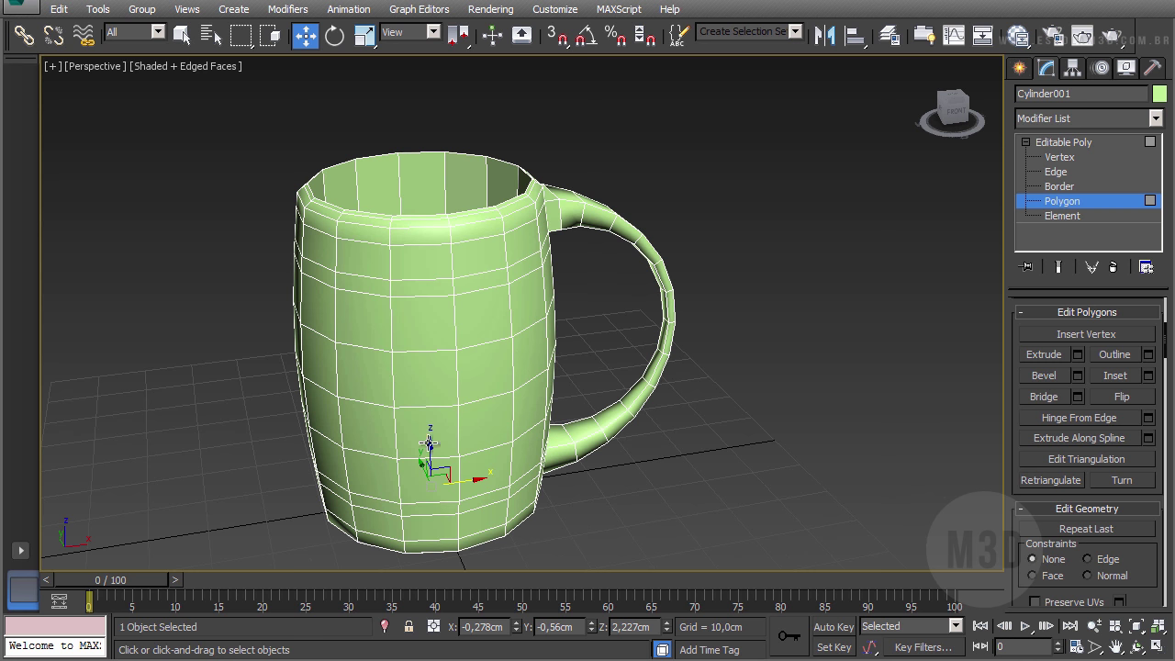
# Step: Apply a TurboSmooth modifier with 2 iterations to the whole mug, then deselect it to check the smoothed shape
pyautogui.click(1056, 144)
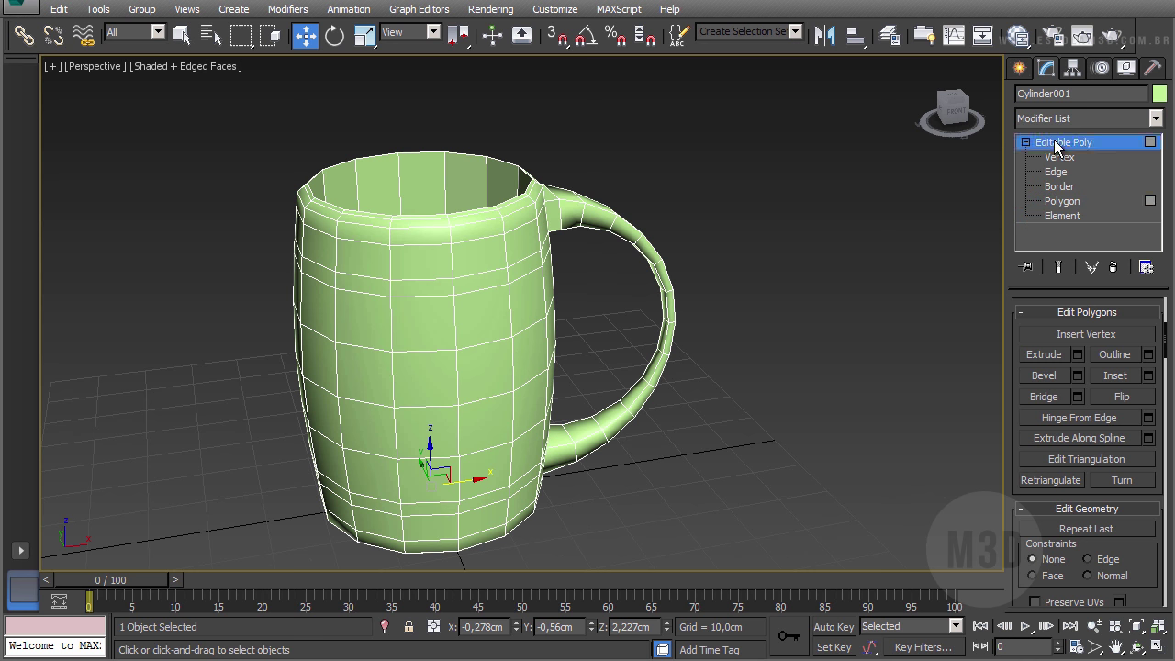
pyautogui.click(1044, 118)
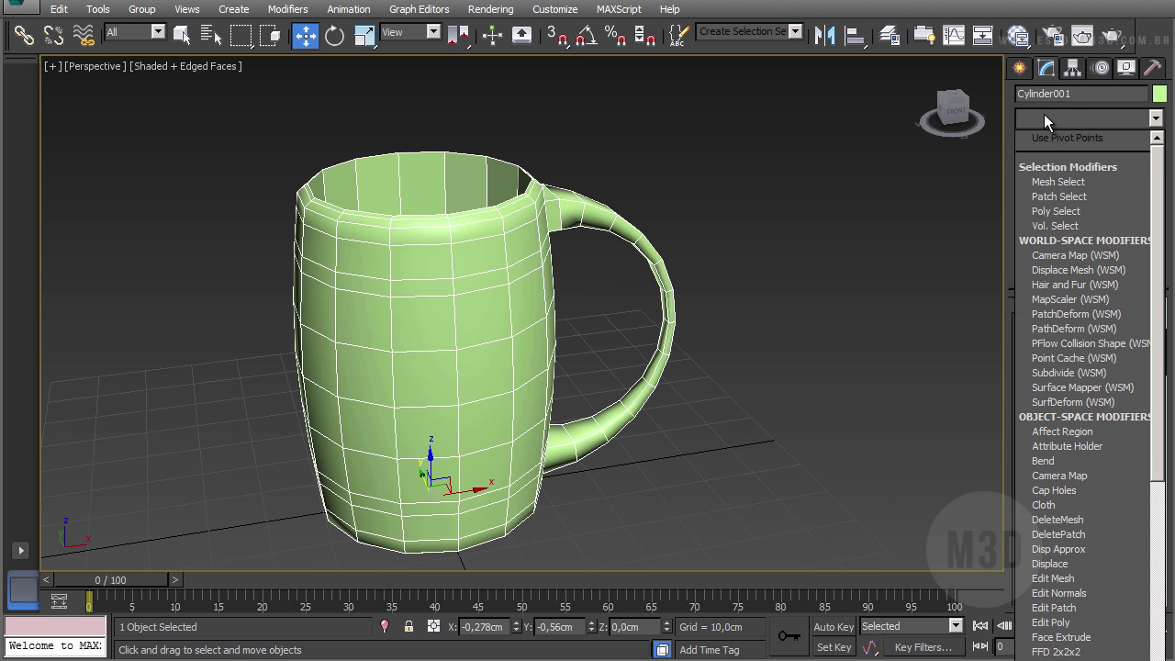
pyautogui.press('t')
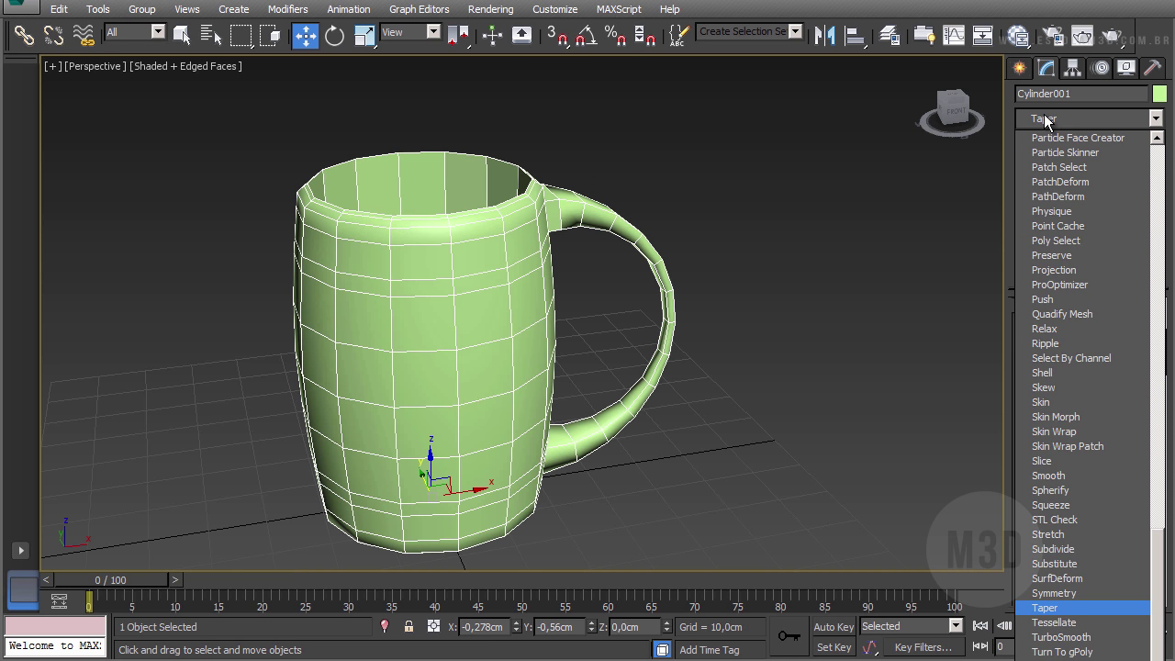
pyautogui.click(1055, 637)
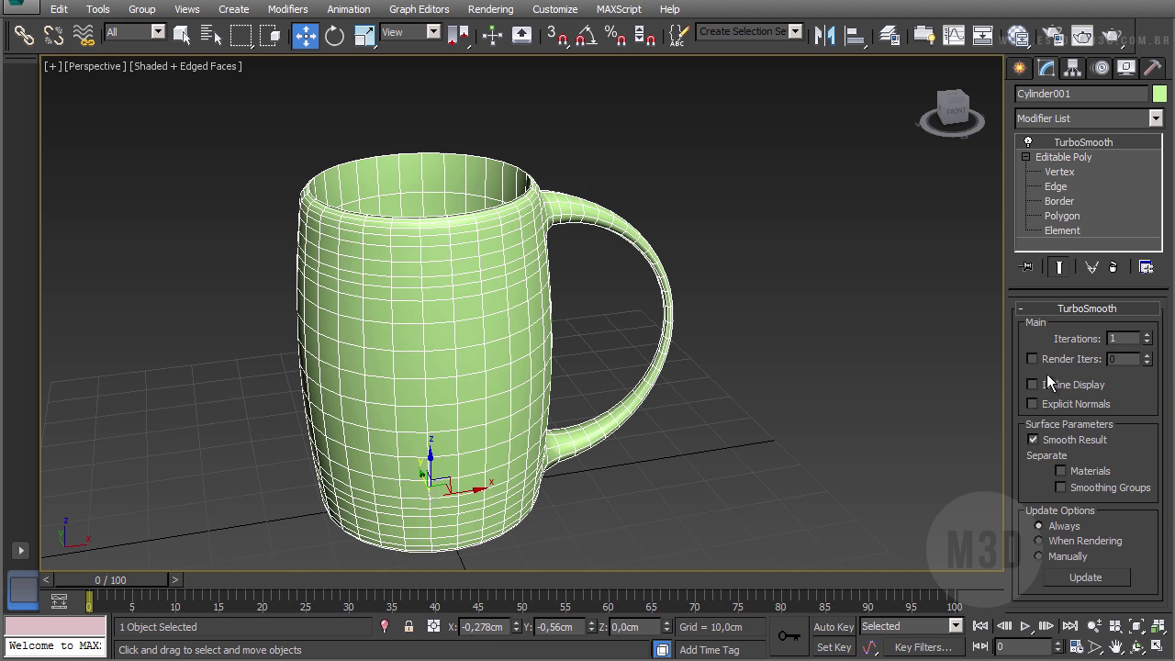
pyautogui.click(1146, 335)
pyautogui.keyDown('alt'); pyautogui.moveTo(745, 390); pyautogui.dragTo(693, 383, button='middle'); pyautogui.keyUp('alt')
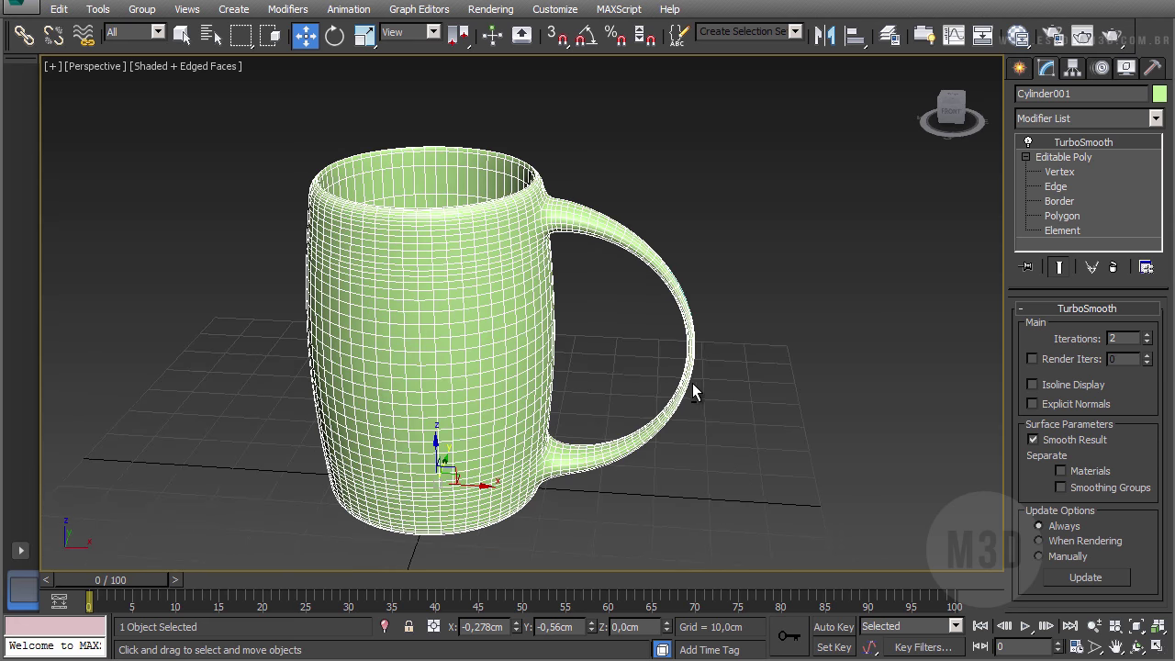
pyautogui.click(765, 295)
pyautogui.keyDown('alt'); pyautogui.moveTo(766, 294); pyautogui.dragTo(597, 287, button='middle'); pyautogui.keyUp('alt')
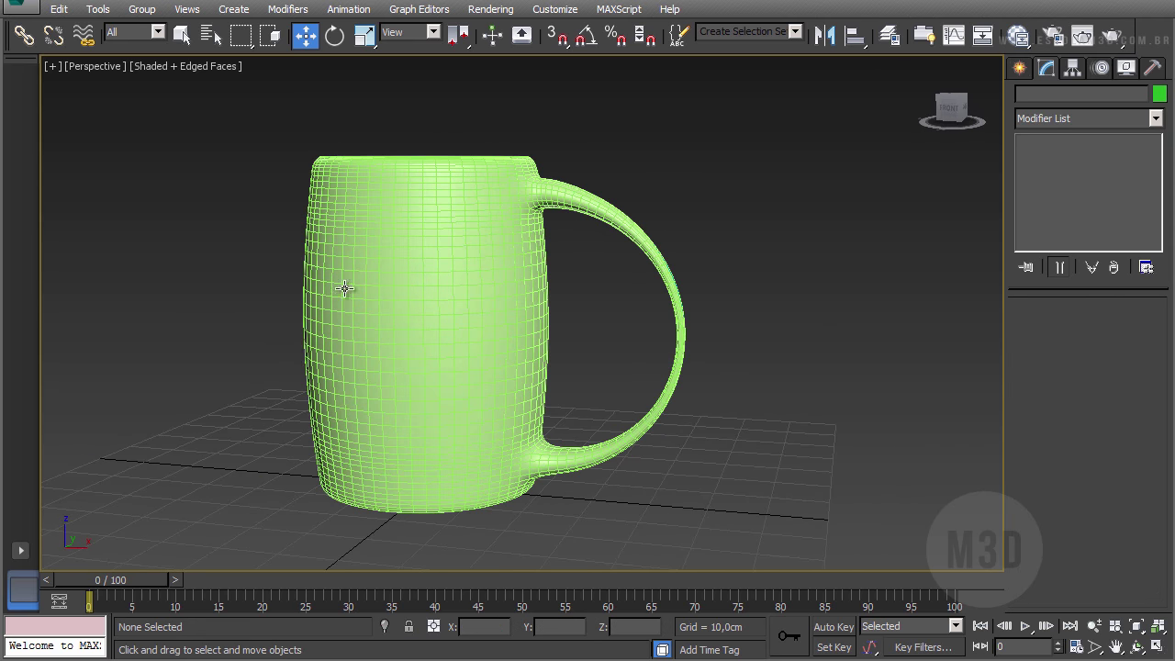